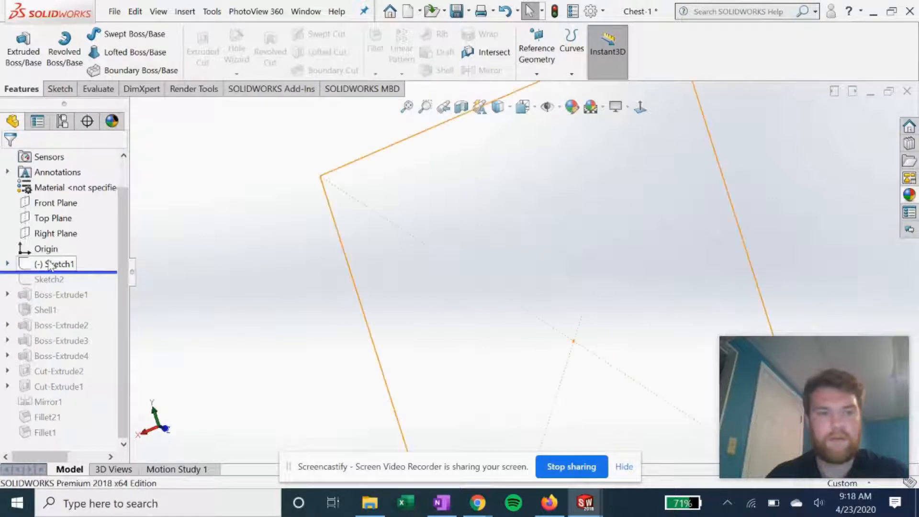
Step: Show Sketch1 together with its minifigure reference picture in the graphics area
left_click(50, 264)
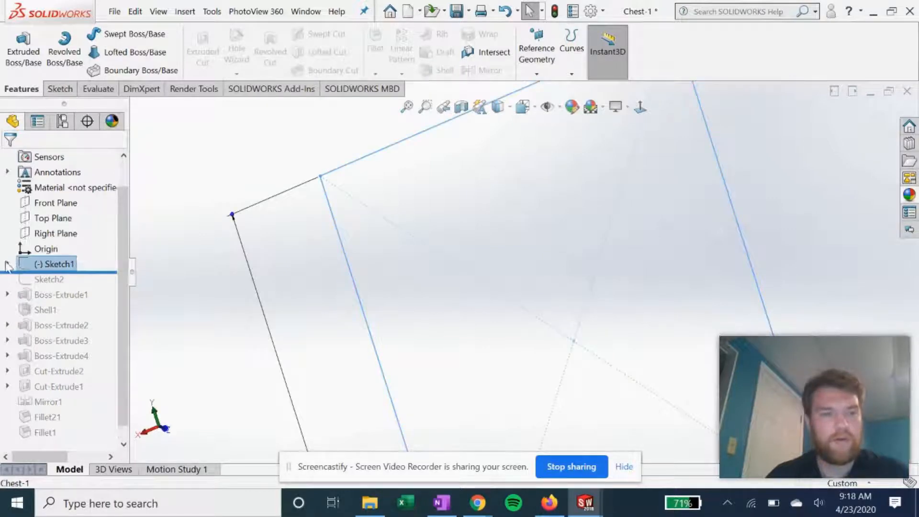
left_click(39, 280)
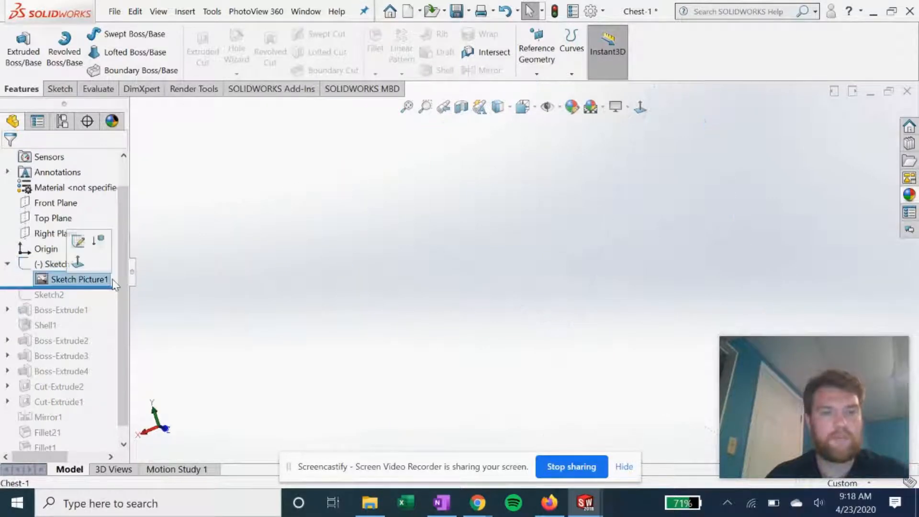
left_click(40, 264)
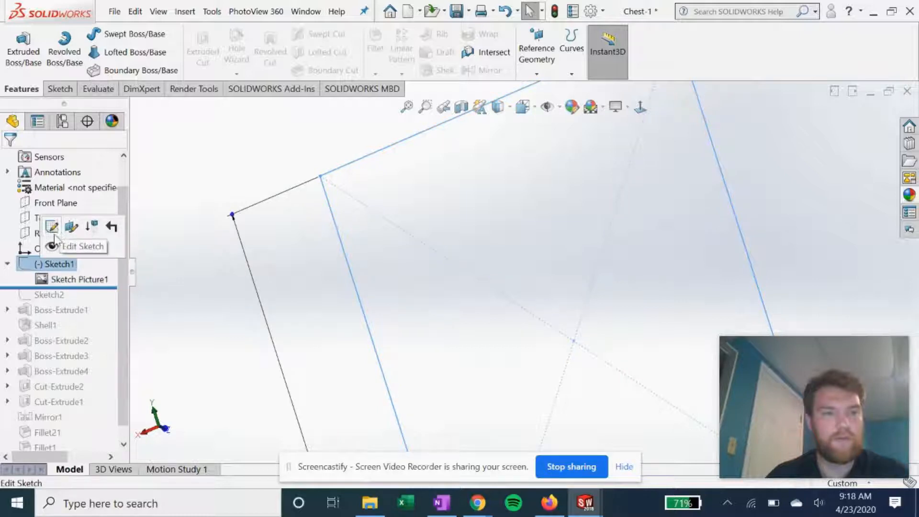
left_click(53, 244)
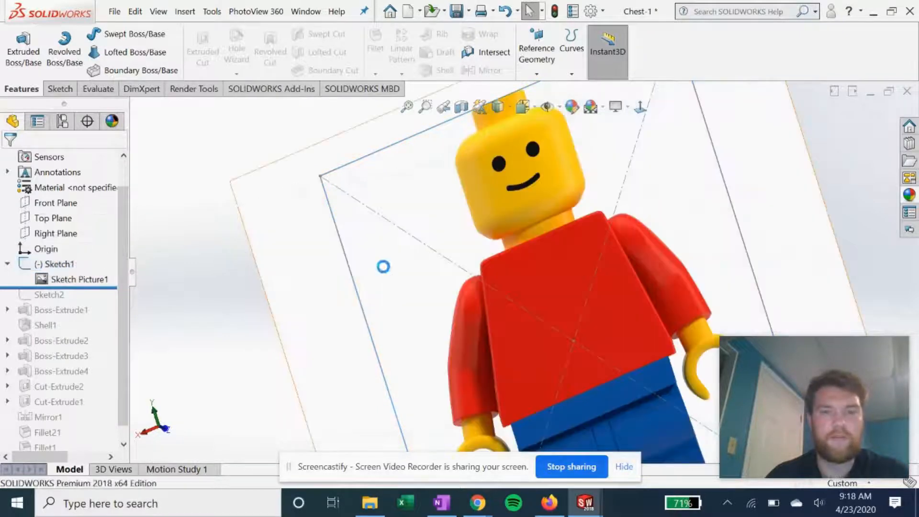
scroll(490, 272, "up", 3)
scroll(561, 283, "down", 2)
mouse_move(779, 206)
middle_mouse_down()
mouse_move(758, 213)
mouse_move(768, 208)
middle_mouse_up()
scroll(495, 263, "up", 2)
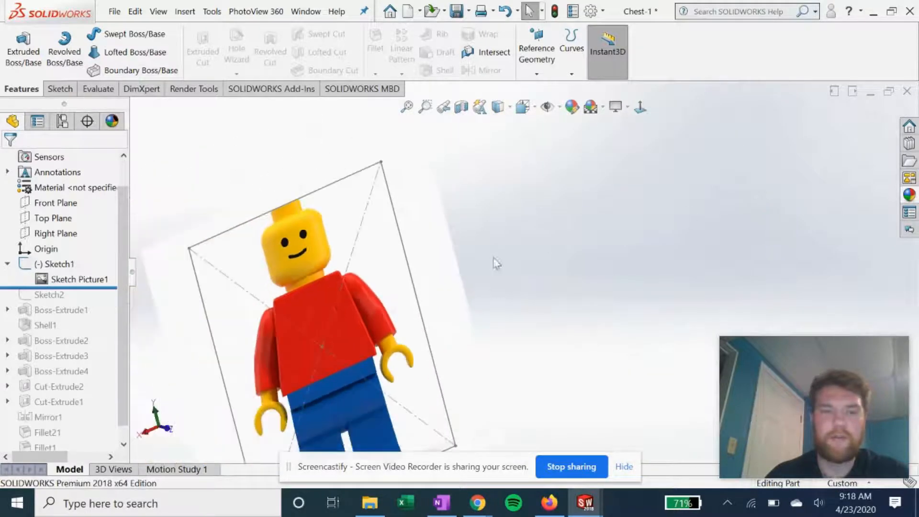
scroll(359, 349, "up", 2)
scroll(368, 346, "down", 2)
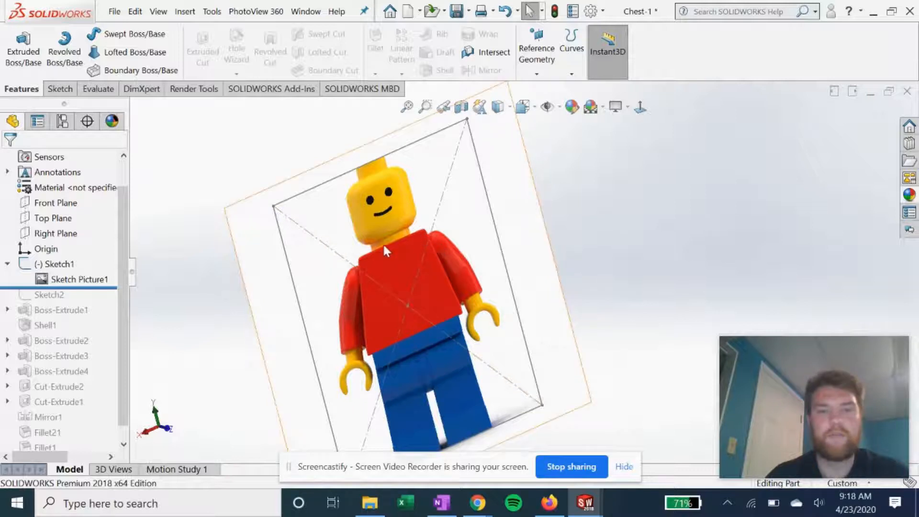
Step: View Sketch1 face-on and examine the reference picture with its height dimension
left_click(64, 266)
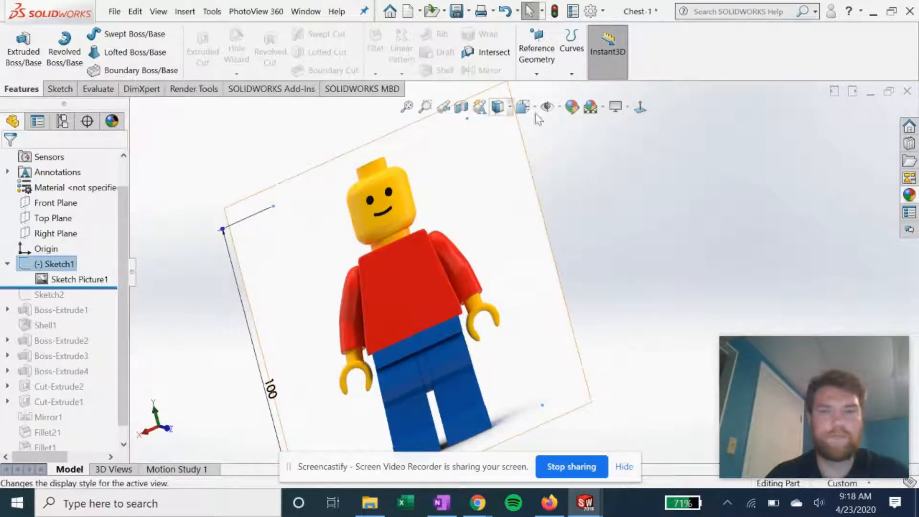
left_click(639, 107)
scroll(362, 374, "down", 6)
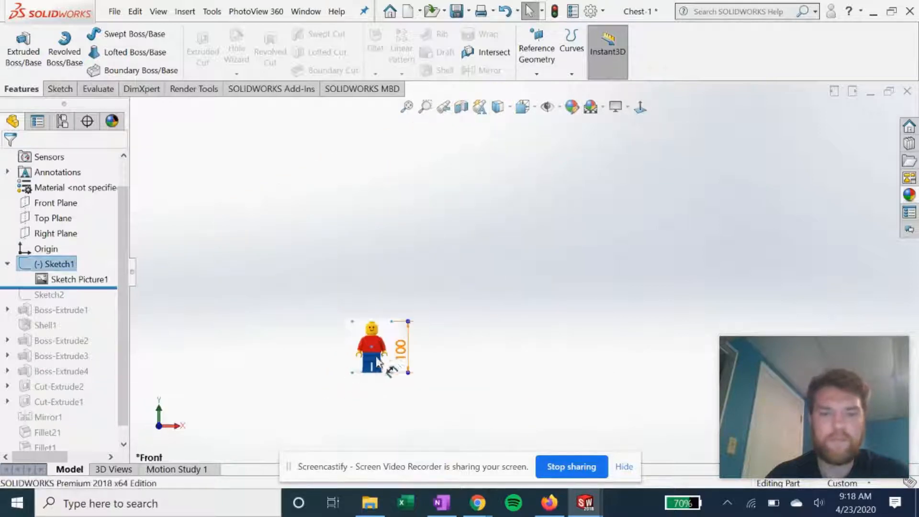
scroll(482, 375, "down", 1)
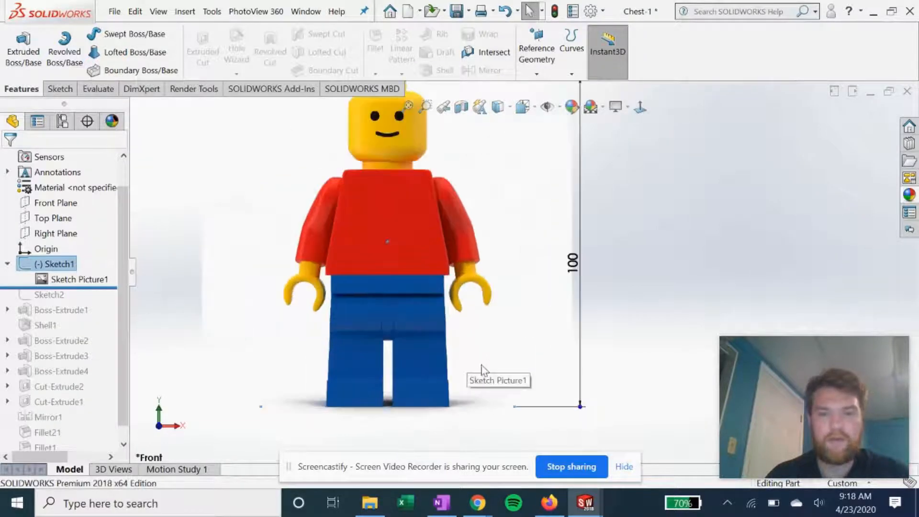
scroll(435, 228, "up", 2)
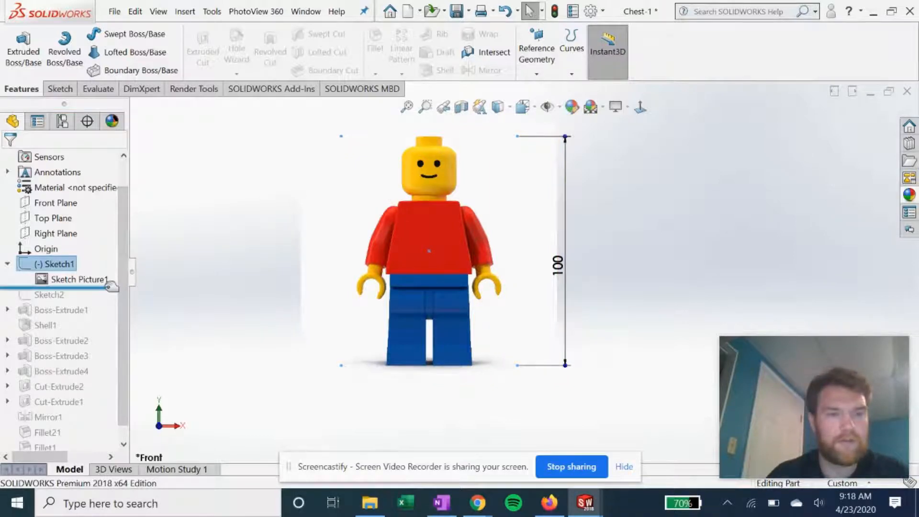
Step: Roll the model history forward past Sketch2 to include Boss-Extrude1
left_click_drag(111, 286, 110, 296)
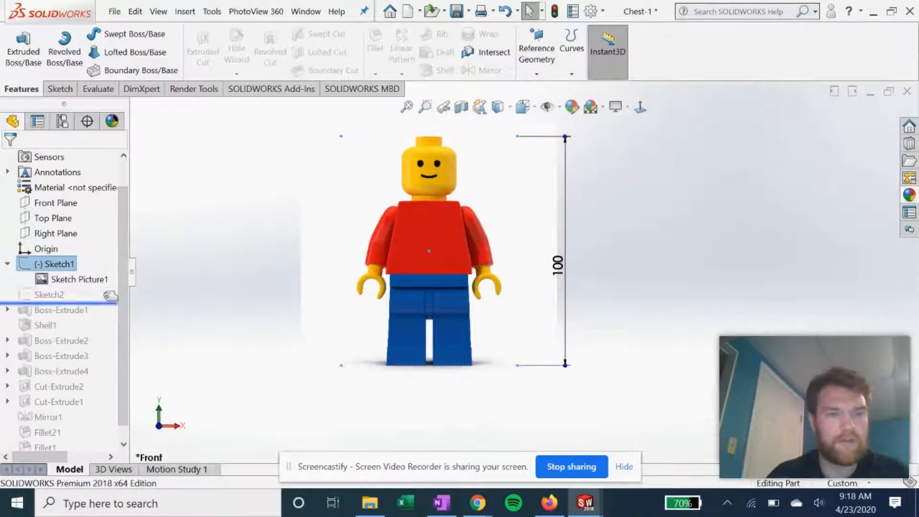
left_click(51, 294)
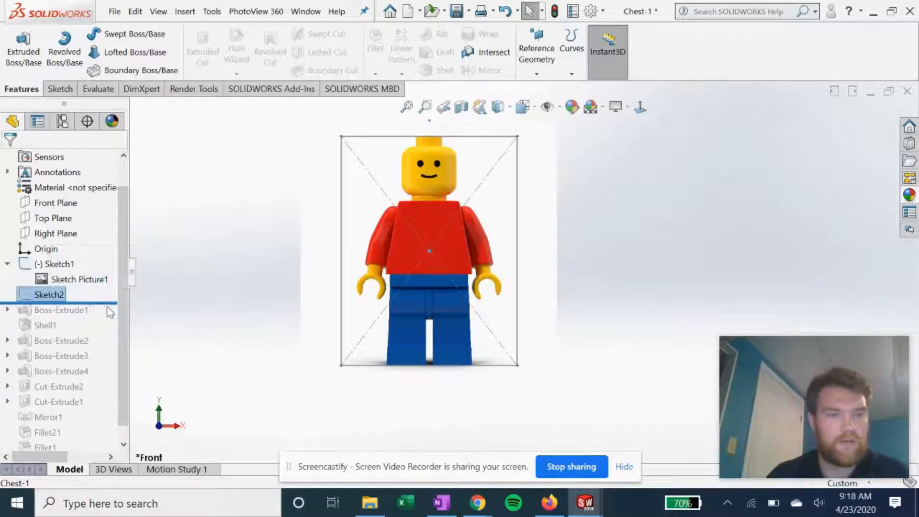
left_click_drag(115, 303, 110, 328)
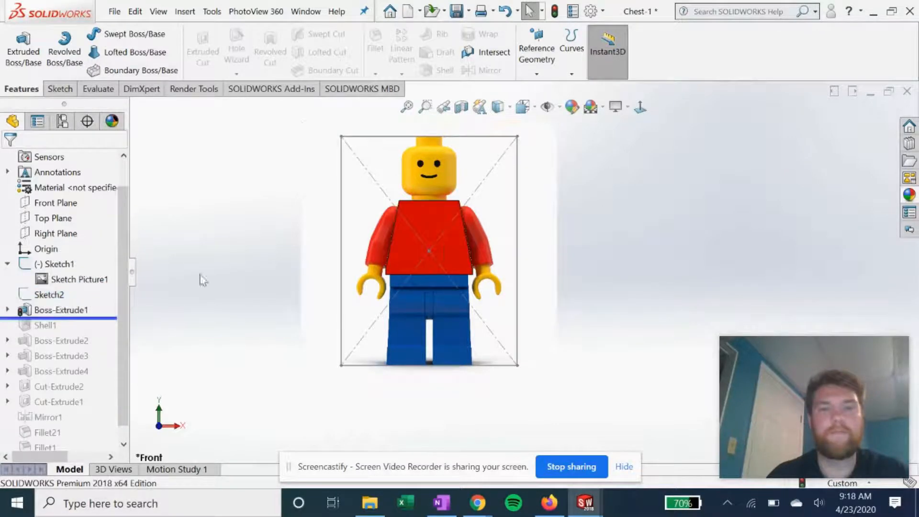
Step: Open Sketch3 of Boss-Extrude1, examine the torso profile traced over the reference picture, and leave the sketch
left_click(8, 310)
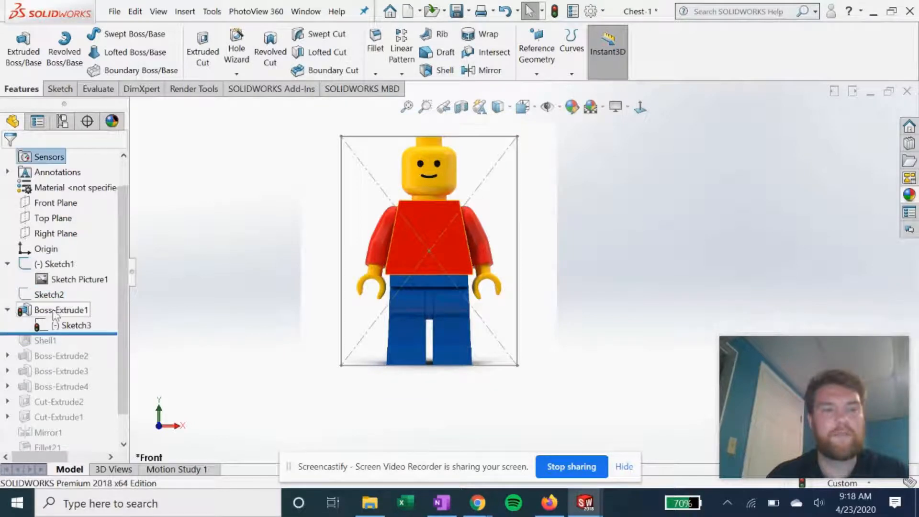
left_click(418, 250)
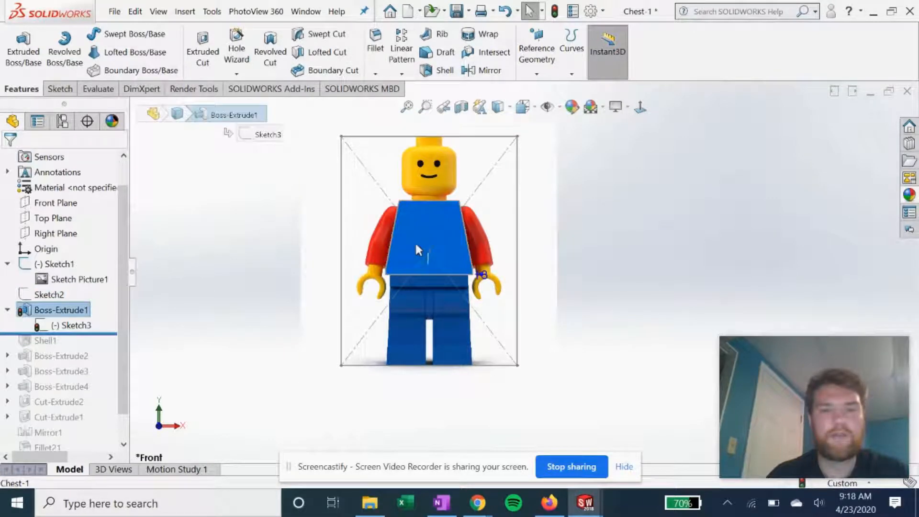
left_click(53, 326)
left_click(73, 285)
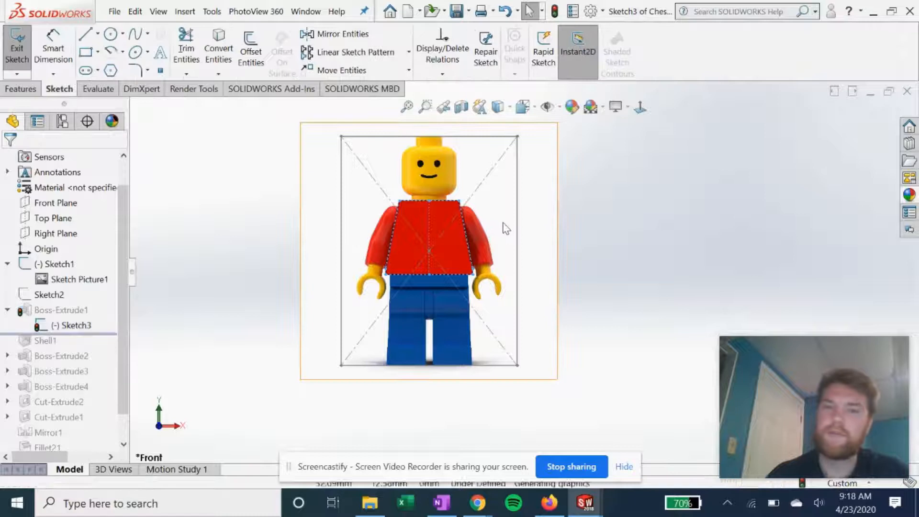
scroll(428, 229, "down", 6)
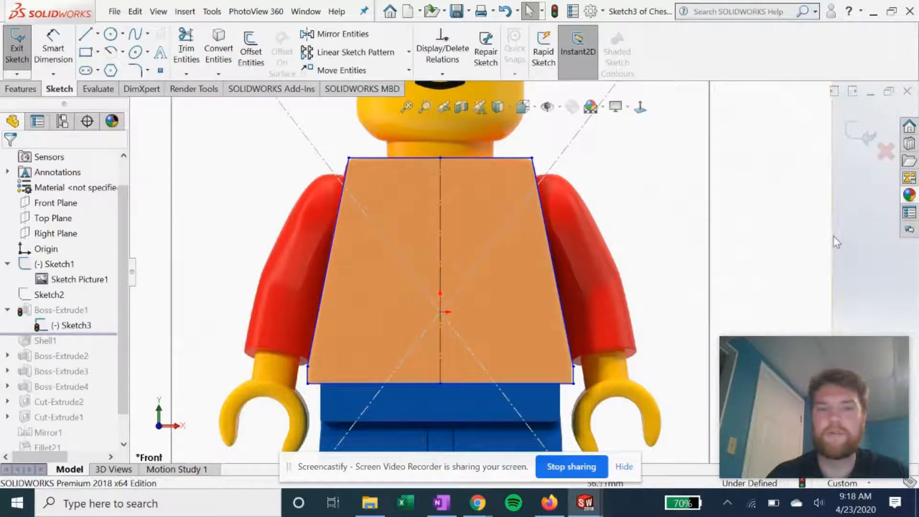
scroll(832, 242, "up", 2)
middle_click_drag(828, 257, 807, 263)
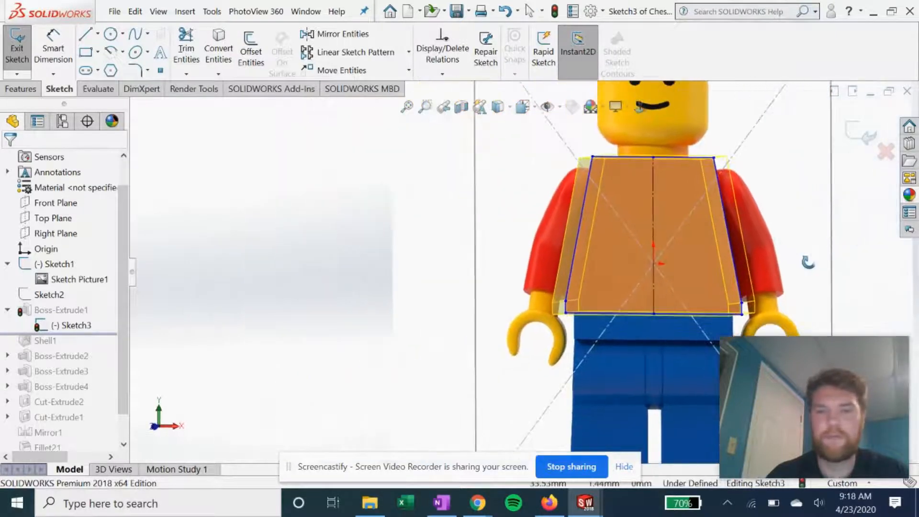
scroll(798, 158, "down", 2)
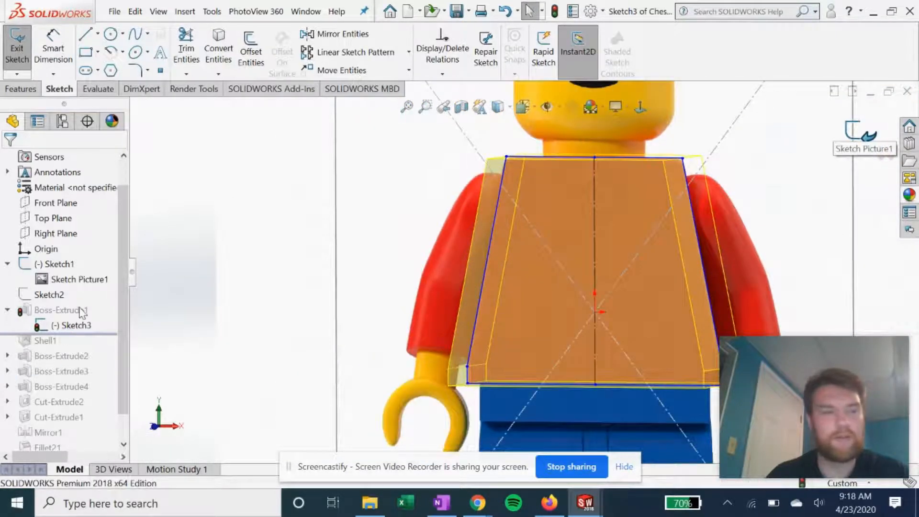
key("ctrl+b")
Step: Open the definition of Boss-Extrude1, examine the torso extrusion from an angle, and accept it
right_click(54, 311)
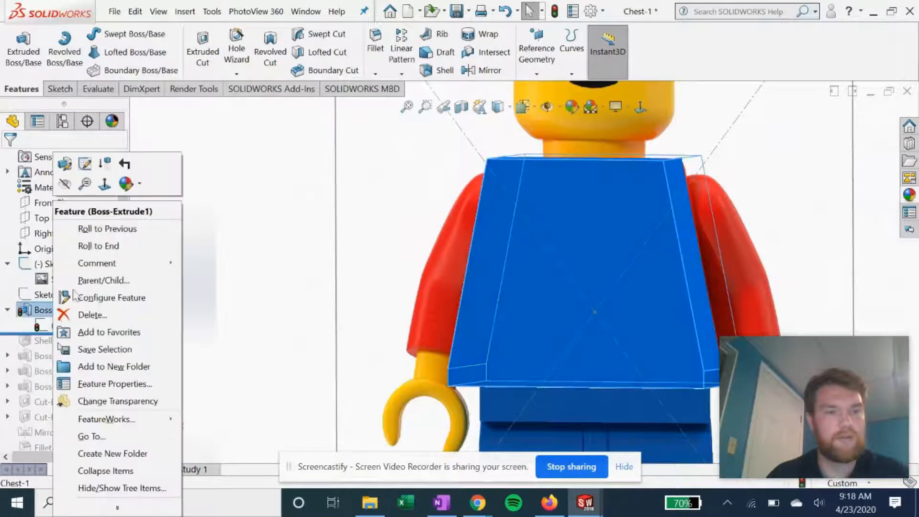
left_click(65, 164)
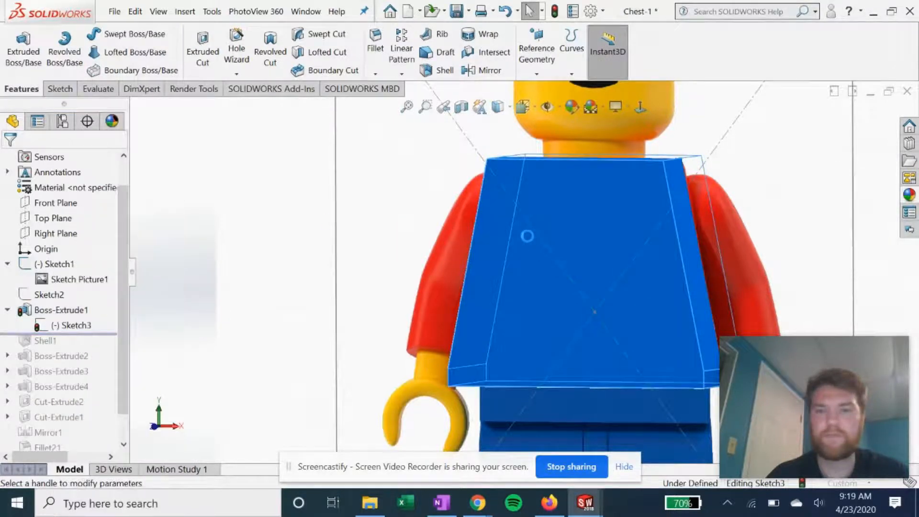
mouse_move(640, 238)
middle_mouse_down()
mouse_move(614, 260)
mouse_move(589, 262)
middle_mouse_up()
left_click(9, 159)
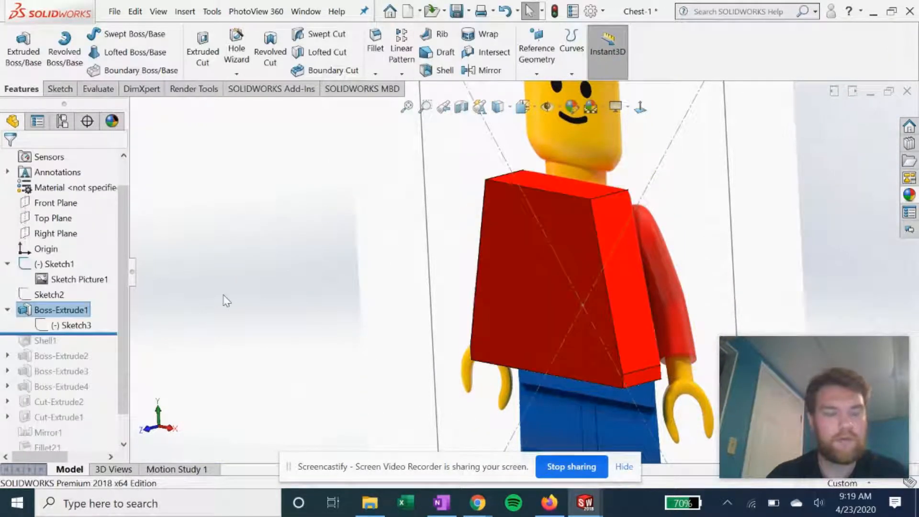
middle_click_drag(241, 300, 531, 318)
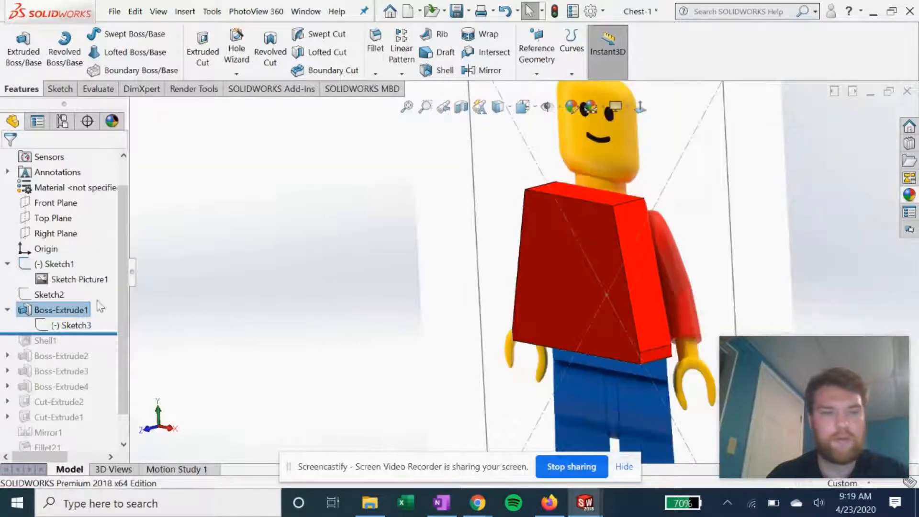
Step: Roll the model history forward to include Shell1 and hide Sketch1 with its reference picture
left_click_drag(94, 338, 87, 341)
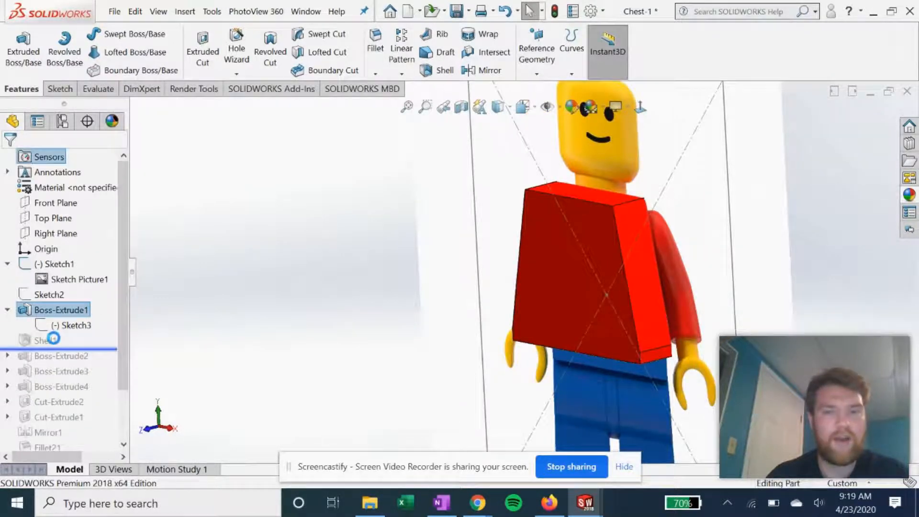
left_click(46, 340)
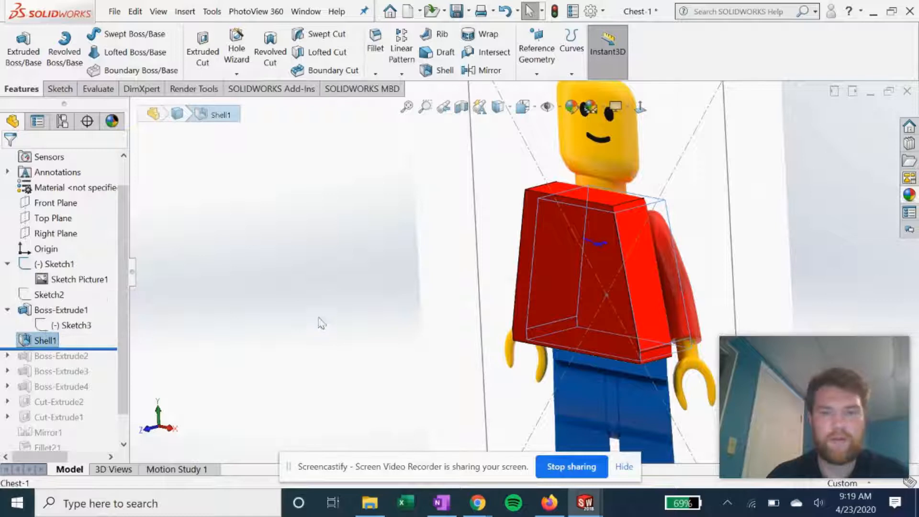
left_click(396, 111)
left_click(406, 108)
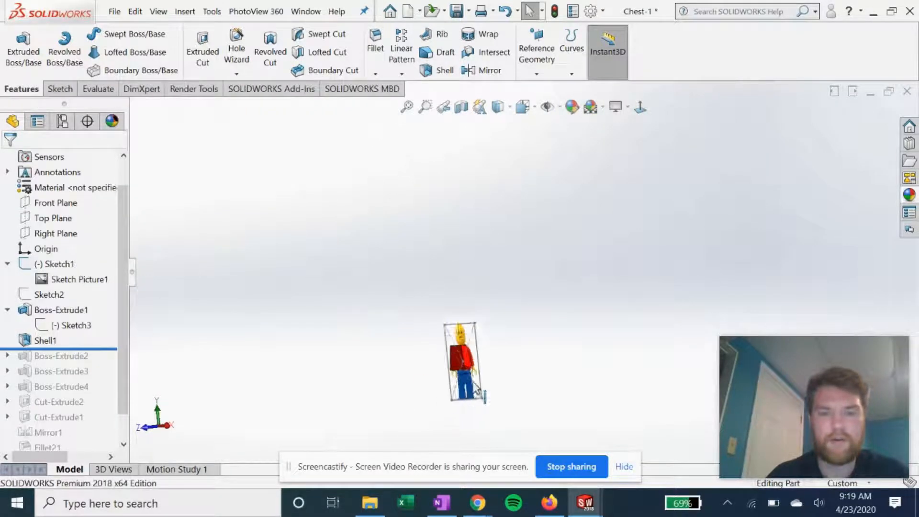
right_click(53, 264)
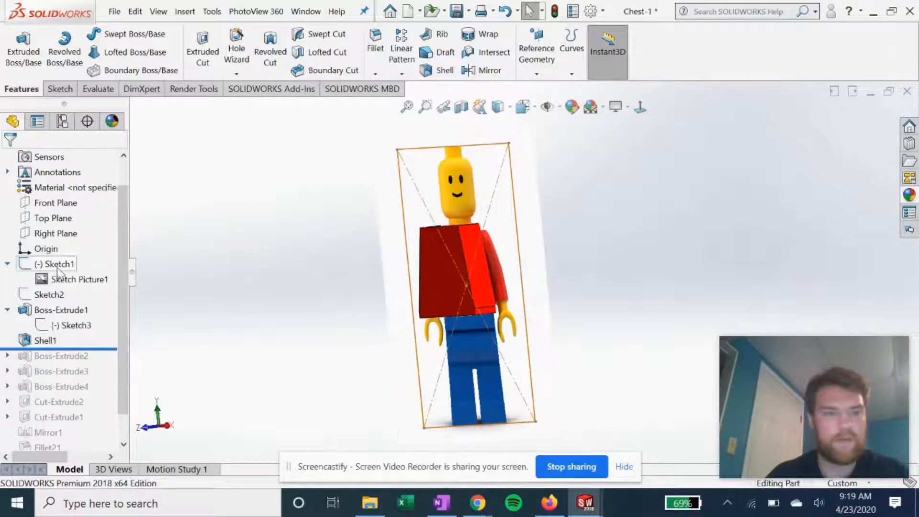
left_click(69, 201)
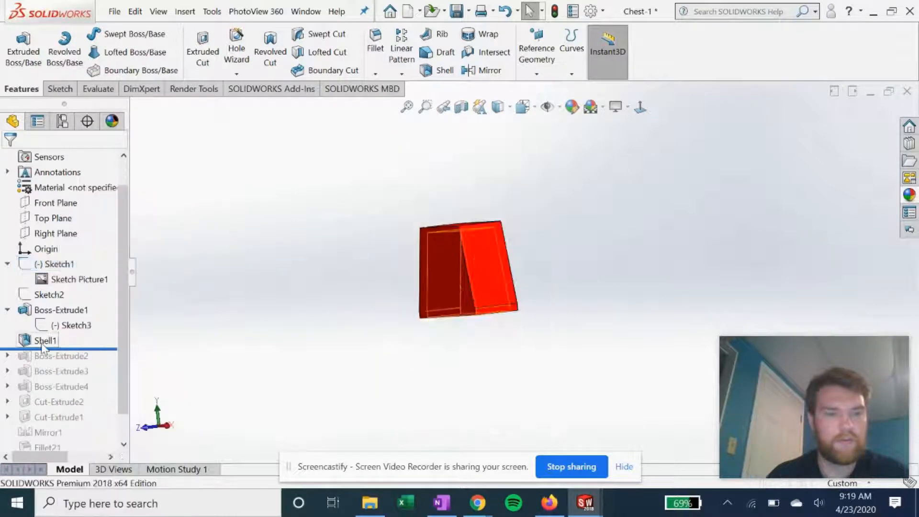
Step: Open the definition of Shell1, review its wall thickness and removed bottom face, and accept it
left_click(45, 340)
left_click(53, 305)
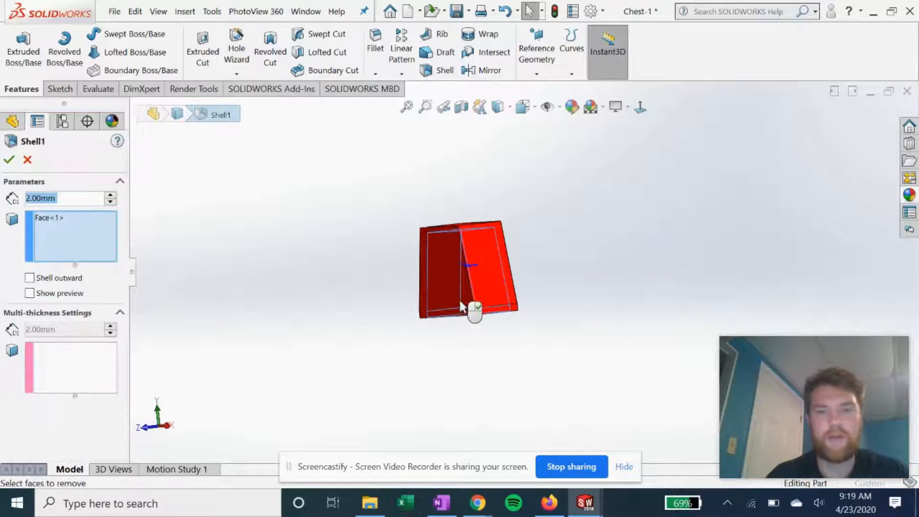
middle_click_drag(378, 276, 429, 232)
scroll(511, 316, "down", 2)
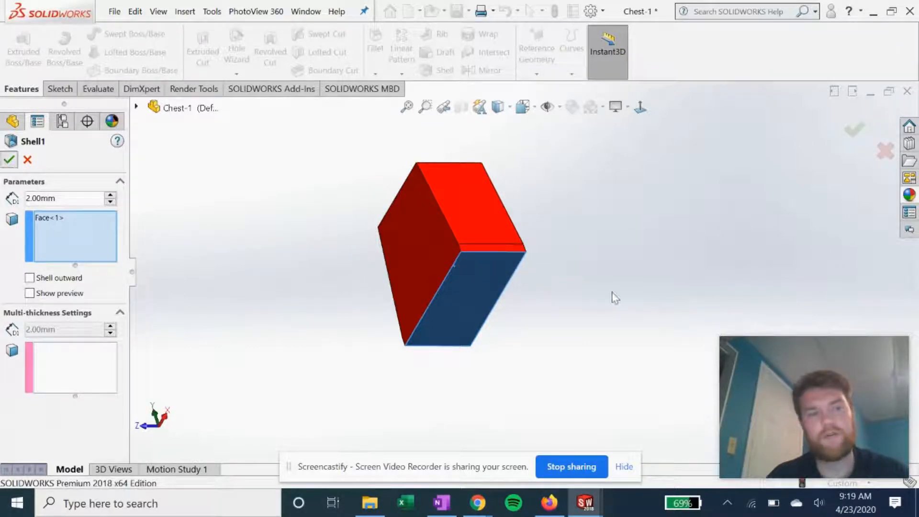
key("Return")
middle_click_drag(511, 345, 516, 375)
Step: Roll the model history forward to include Boss-Extrude2 and Boss-Extrude3, and inspect the Boss-Extrude2 ribs inside the shell
left_click_drag(101, 348, 99, 376)
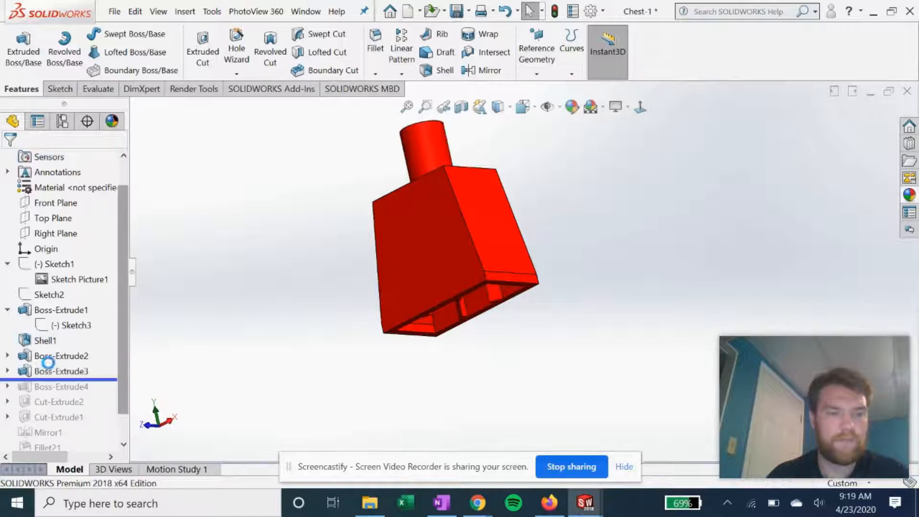
left_click(26, 357)
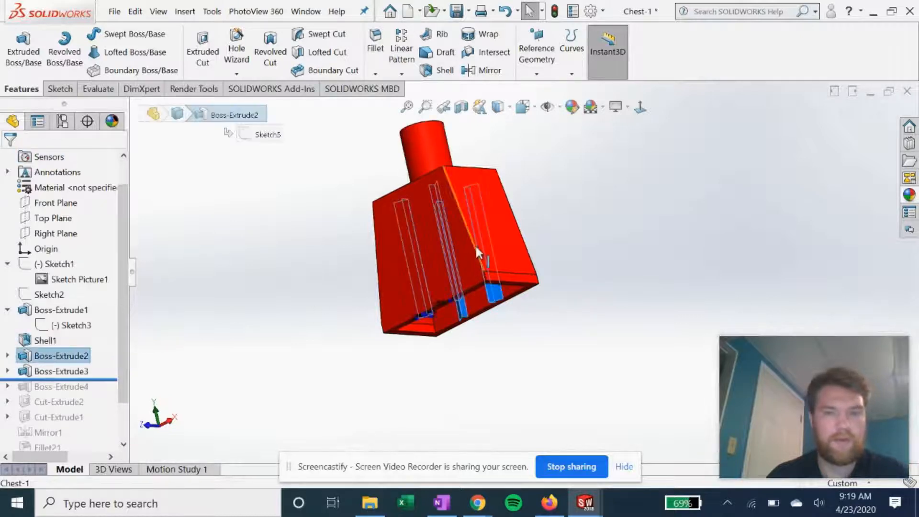
mouse_move(529, 324)
middle_mouse_down()
mouse_move(555, 318)
mouse_move(500, 223)
mouse_move(415, 255)
mouse_move(429, 259)
mouse_move(418, 278)
middle_mouse_up()
scroll(415, 259, "down", 2)
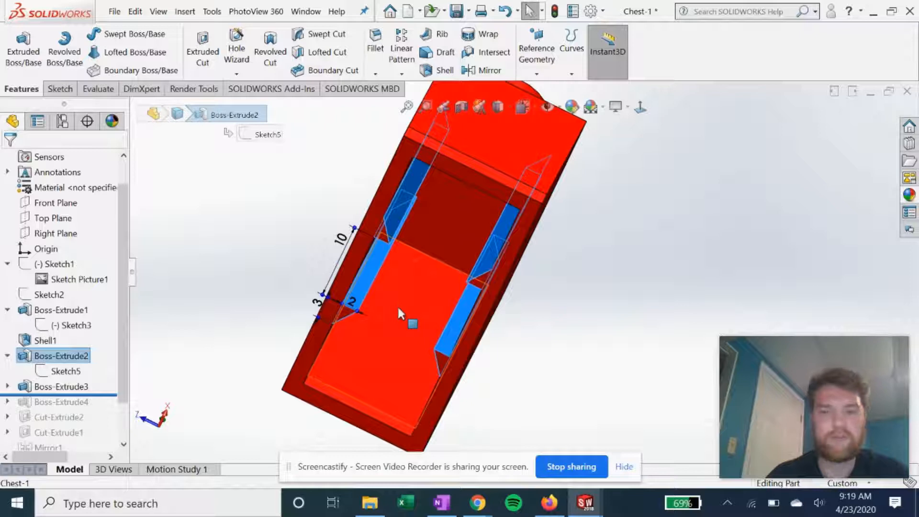
scroll(368, 263, "up", 1)
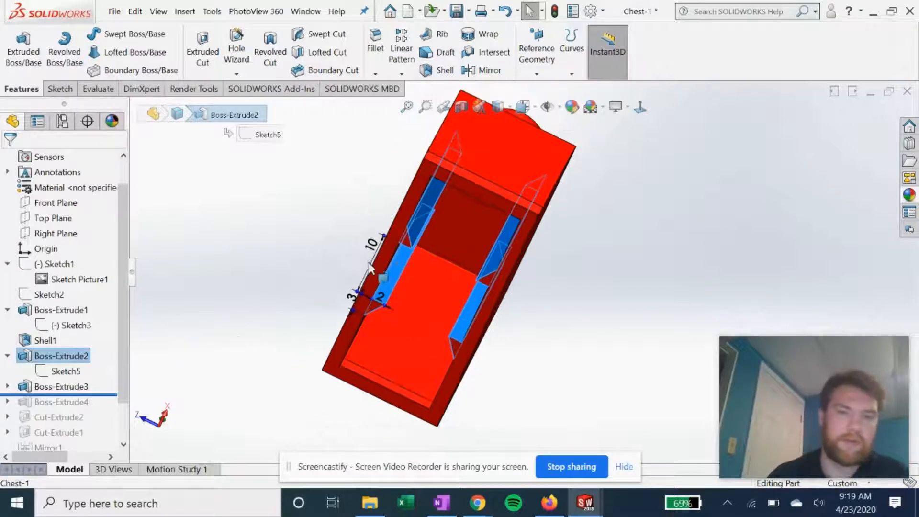
Step: Open Sketch5 of Boss-Extrude2, examine its four triangular rib profiles and dimensions face-on, and exit the sketch
left_click(67, 373)
left_click(78, 337)
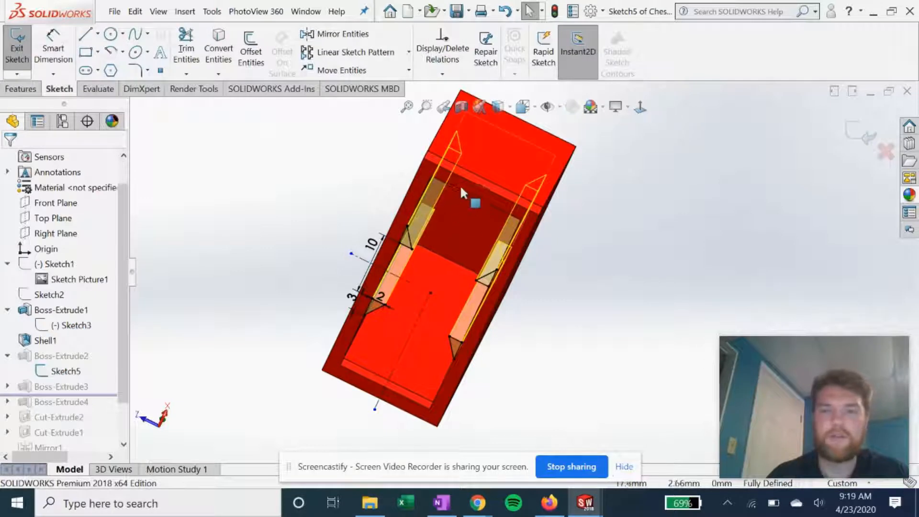
left_click(643, 109)
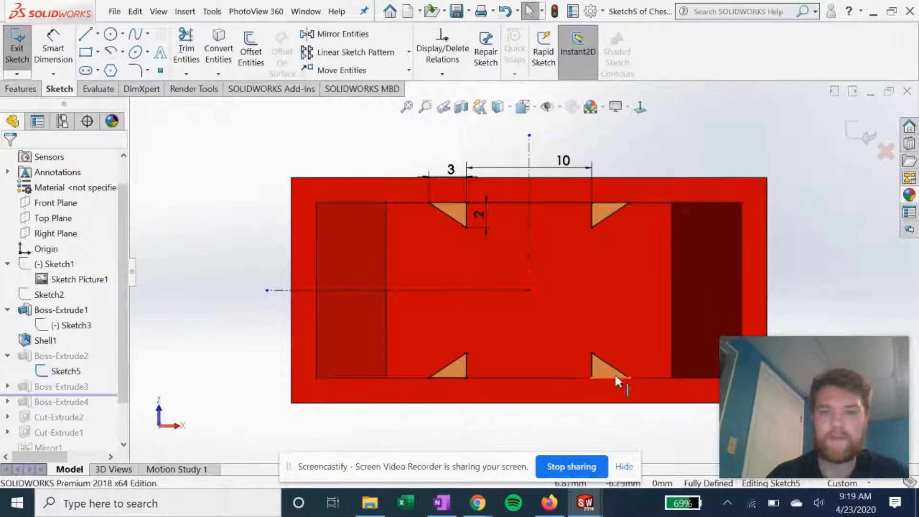
left_click(852, 132)
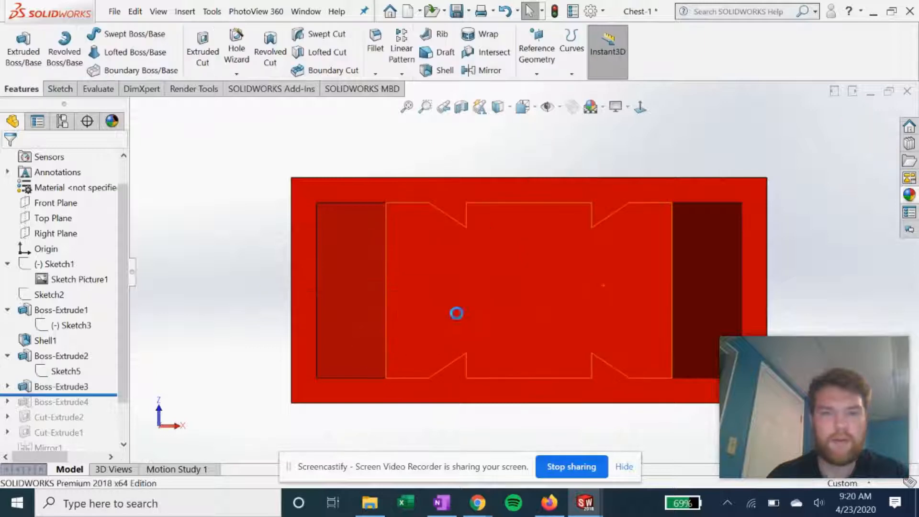
Step: Inspect the Boss-Extrude2 ribs inside the shell, open the feature's definition to review its Up To Surface end condition, and accept it
left_click(61, 356)
middle_click_drag(495, 274, 497, 232)
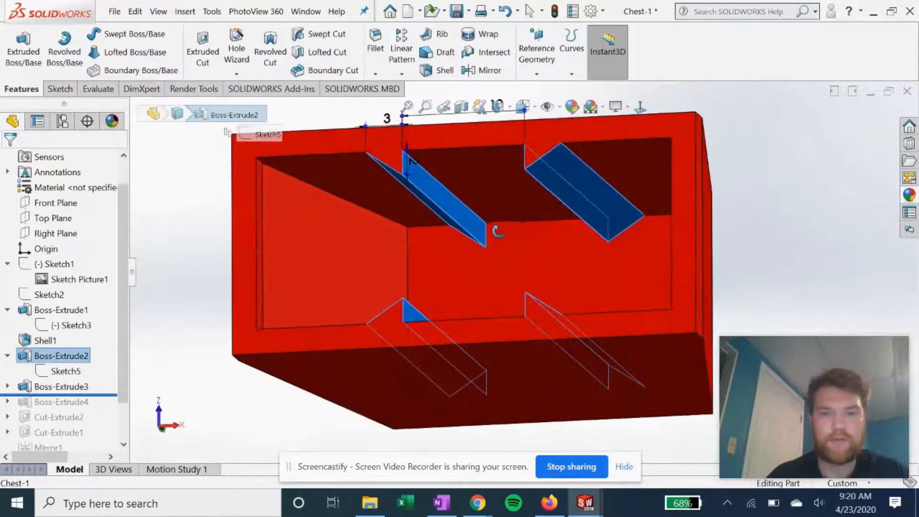
scroll(476, 240, "up", 2)
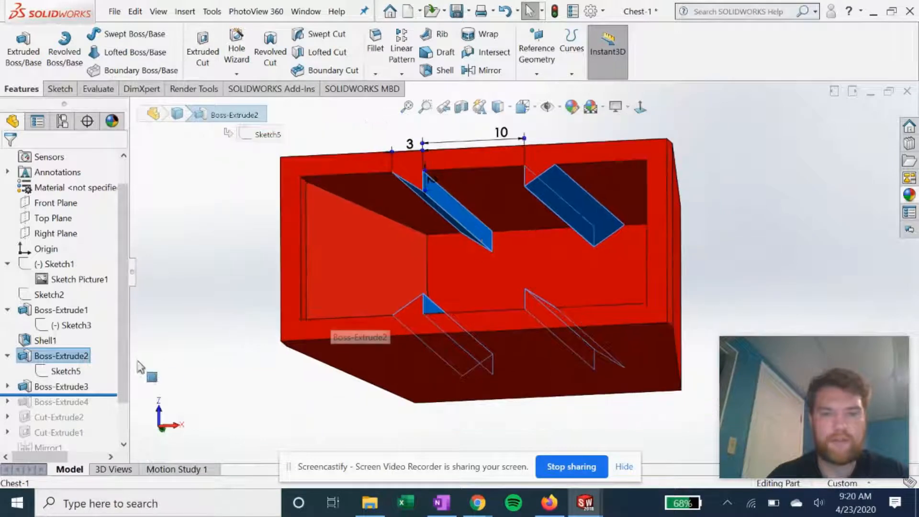
right_click(78, 357)
left_click(87, 163)
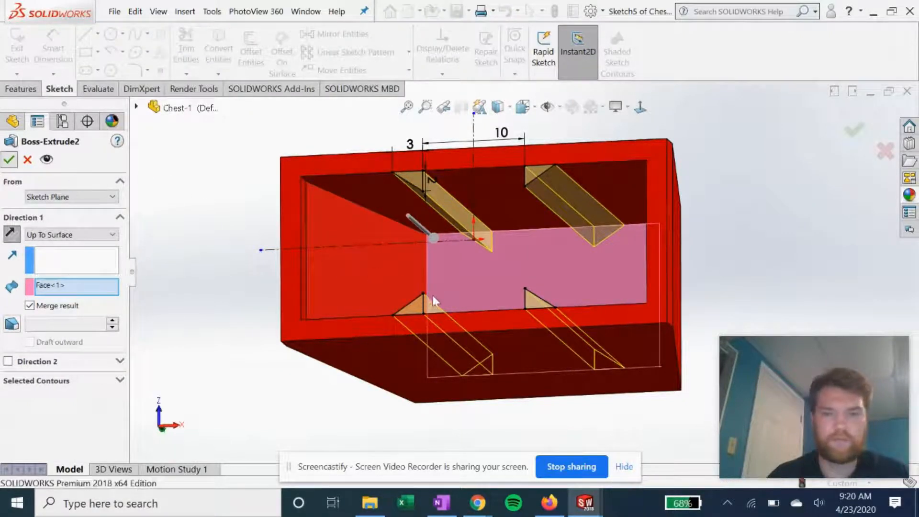
left_click(9, 159)
Step: Select Boss-Extrude3, reveal its underlying sketch in the history, and examine the hollow neck post on the outside of the torso
left_click(55, 386)
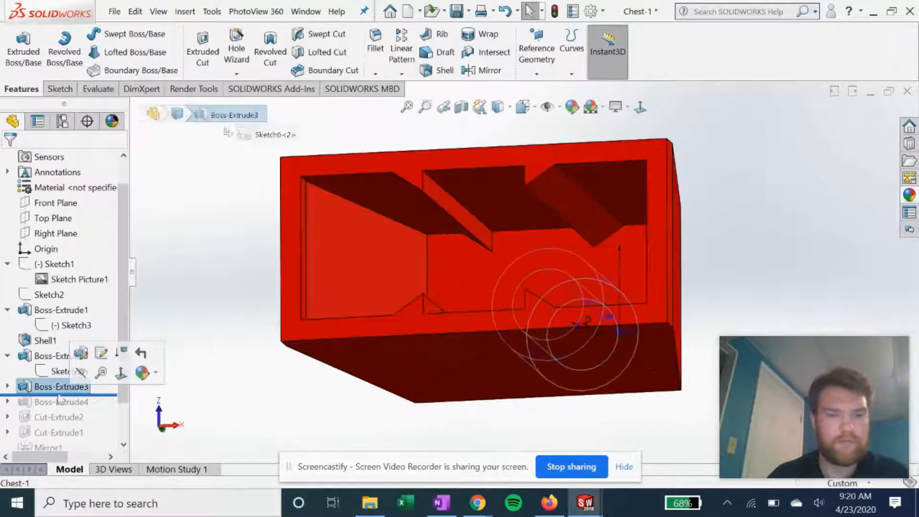
left_click(7, 387)
scroll(458, 353, "up", 3)
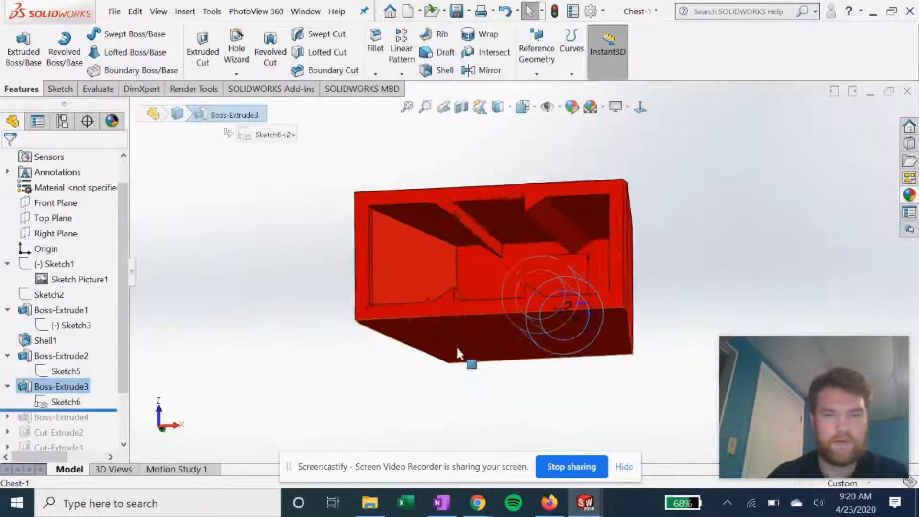
mouse_move(521, 353)
middle_mouse_down()
mouse_move(460, 319)
mouse_move(378, 236)
mouse_move(368, 241)
middle_mouse_up()
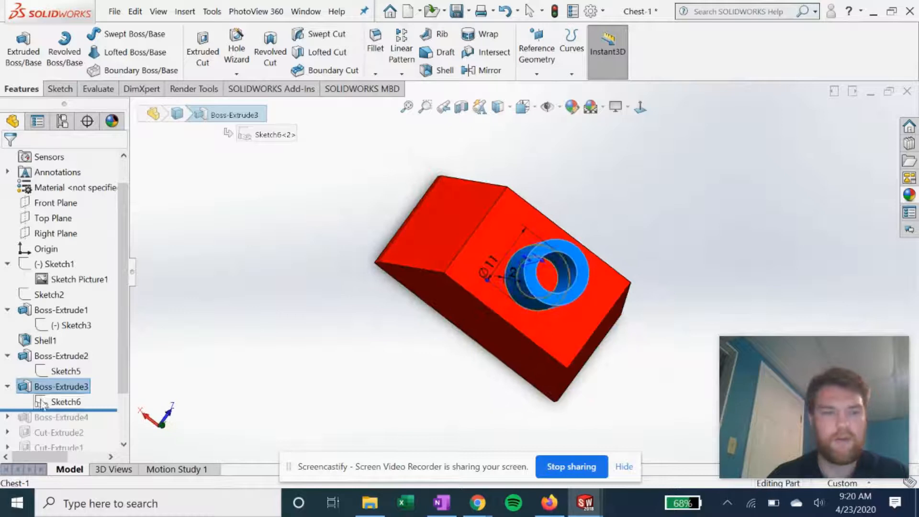
Step: Open Sketch6 of Boss-Extrude3, examine its two concentric circles and dimensions face-on, and exit the sketch
left_click(65, 402)
left_click(86, 367)
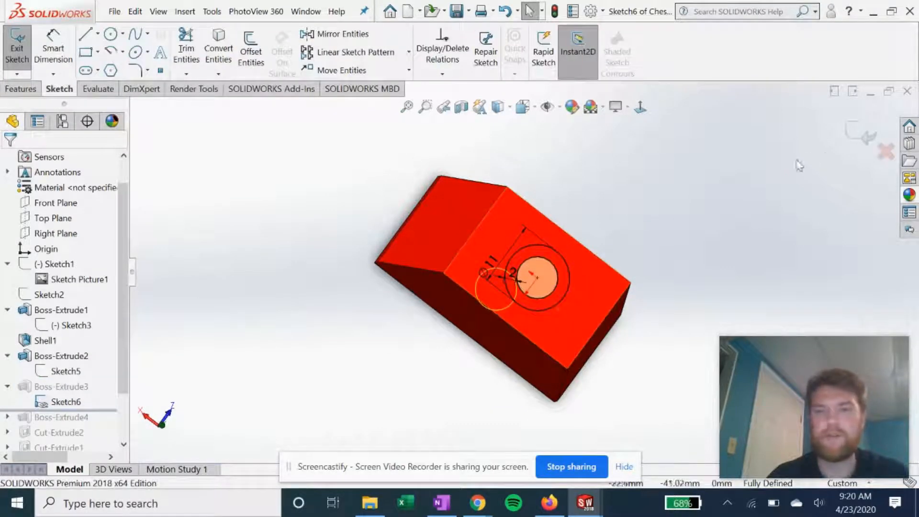
left_click(639, 106)
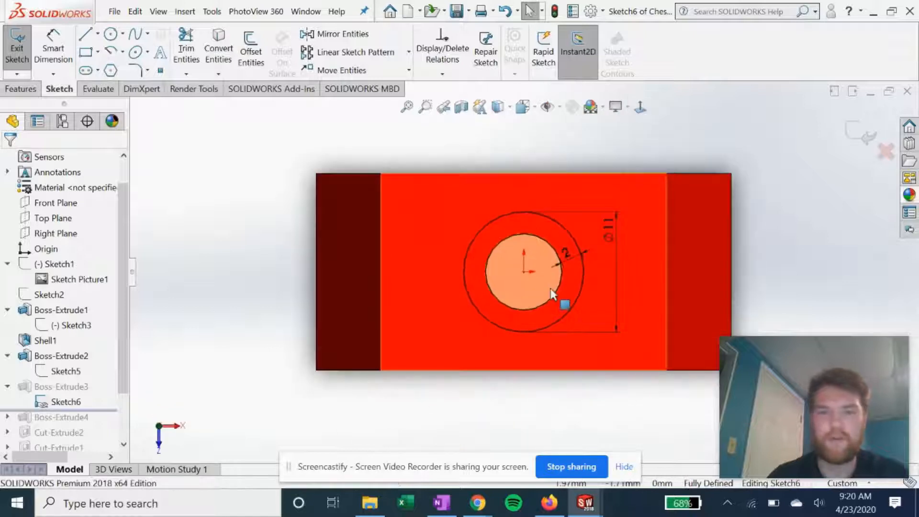
scroll(557, 282, "down", 2)
scroll(563, 276, "up", 4)
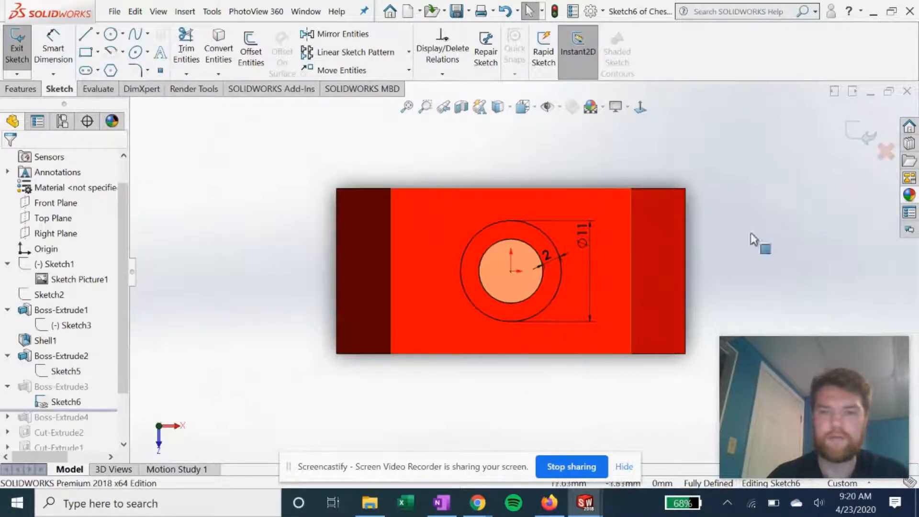
left_click(852, 135)
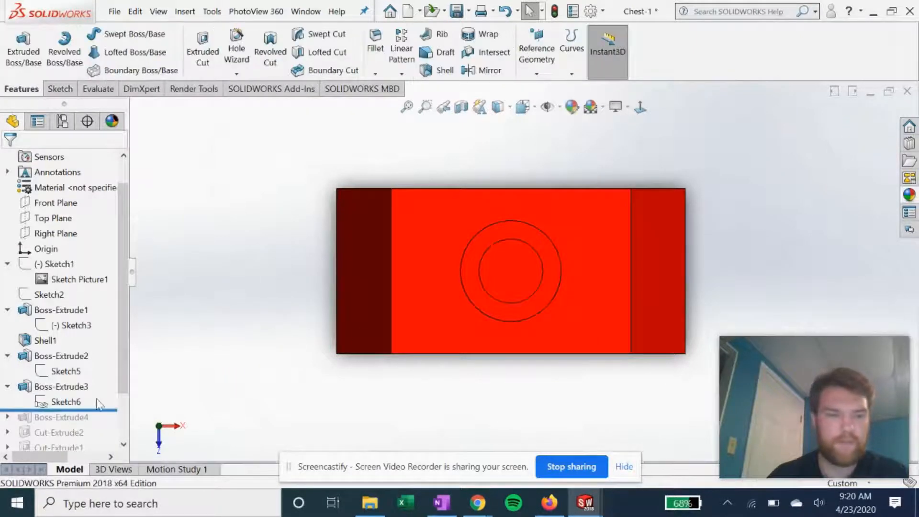
Step: Highlight Boss-Extrude3 and inspect the hollow neck post on the torso from several angles
left_click(62, 386)
middle_click_drag(318, 366, 178, 373)
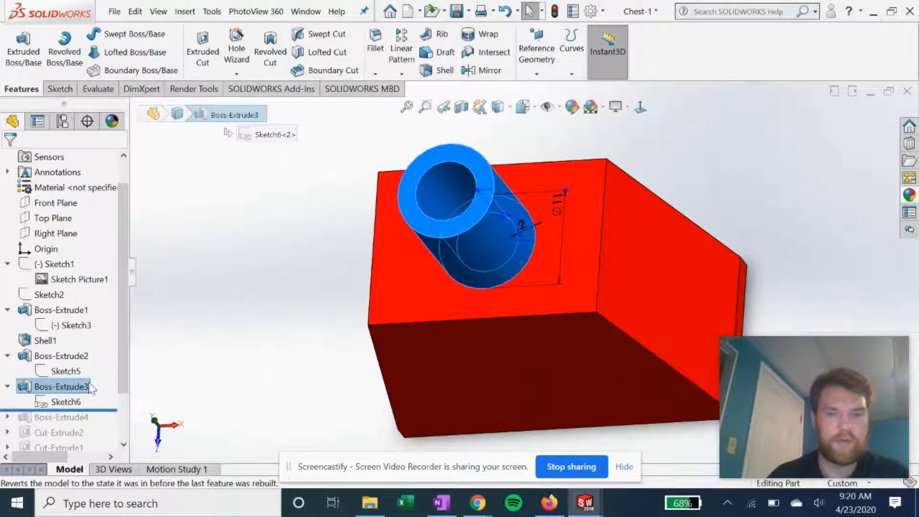
left_click(274, 303)
scroll(483, 359, "up", 2)
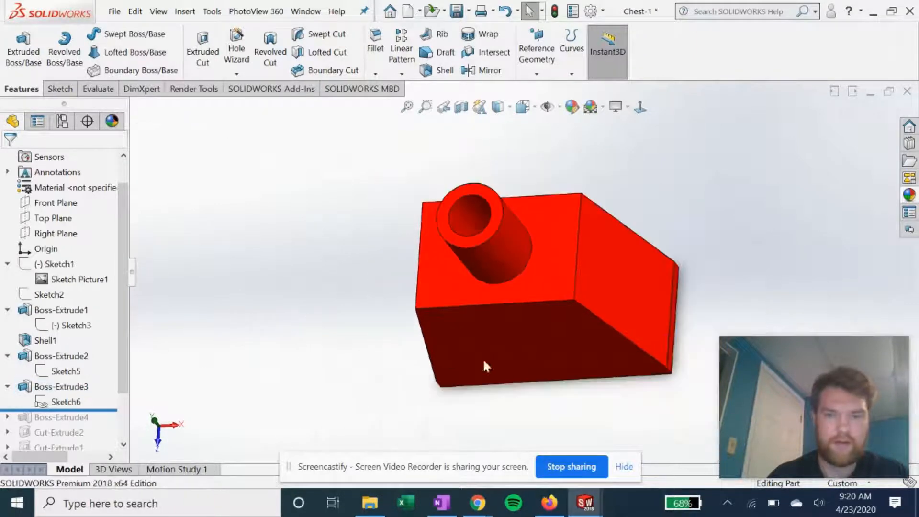
middle_click_drag(404, 381, 349, 324)
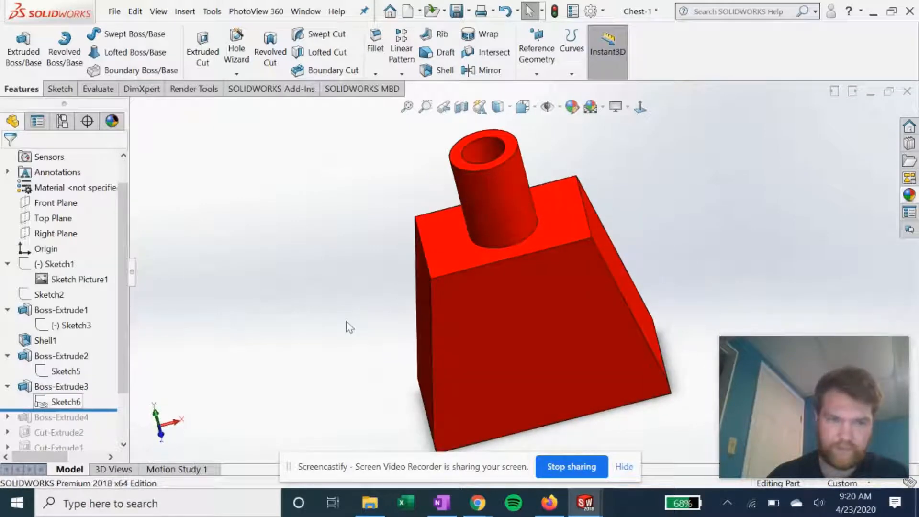
Step: Show Sketch1 with its reference picture, compare the torso and neck post with it from the front, and hide it again
left_click(55, 263)
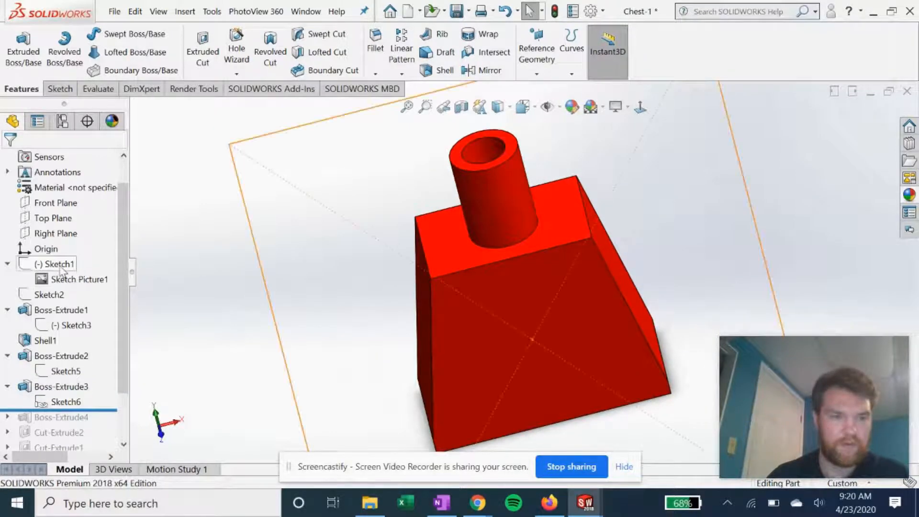
left_click(91, 227)
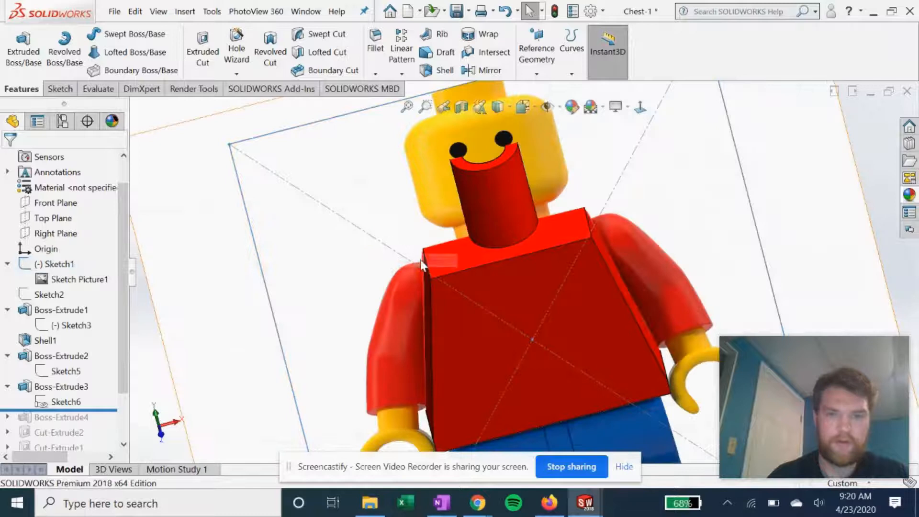
middle_click_drag(418, 259, 397, 177)
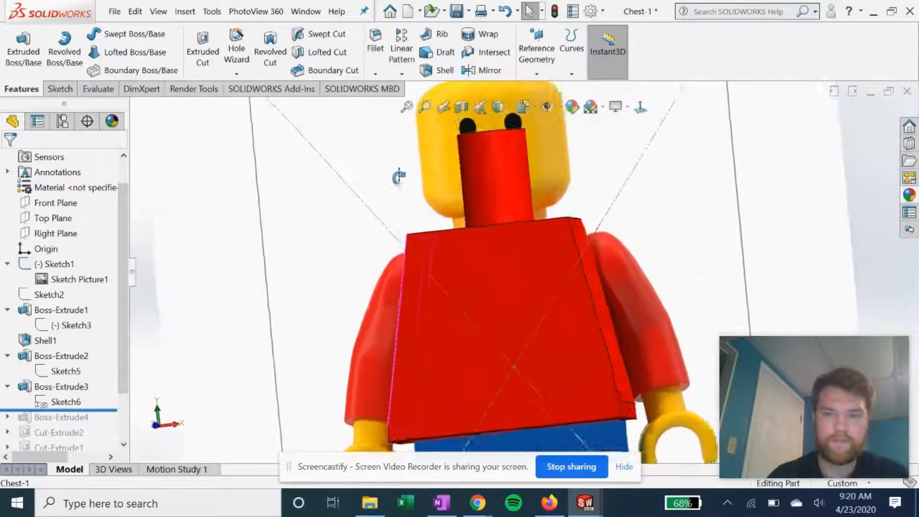
scroll(407, 186, "up", 2)
mouse_move(486, 225)
middle_mouse_down()
mouse_move(498, 251)
mouse_move(543, 234)
mouse_move(609, 231)
mouse_move(485, 230)
middle_mouse_up()
scroll(527, 272, "up", 1)
middle_click_drag(520, 276, 538, 302)
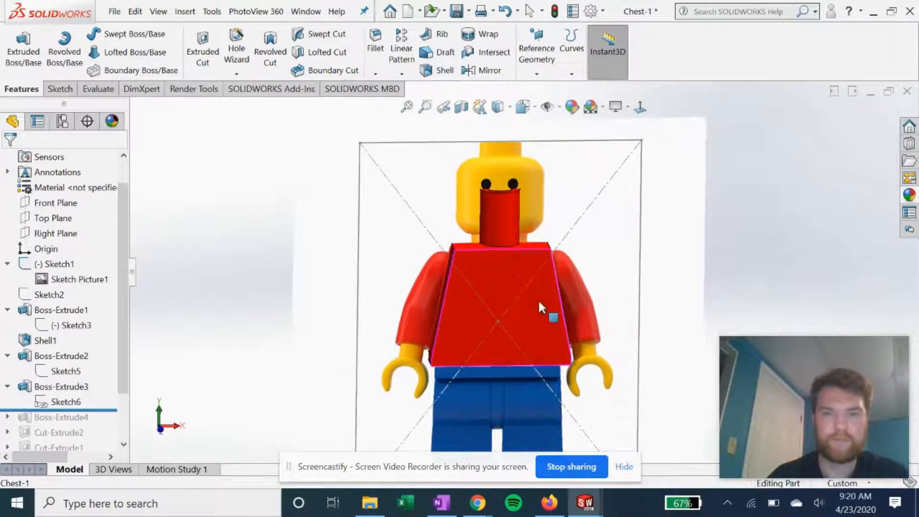
scroll(493, 285, "down", 1)
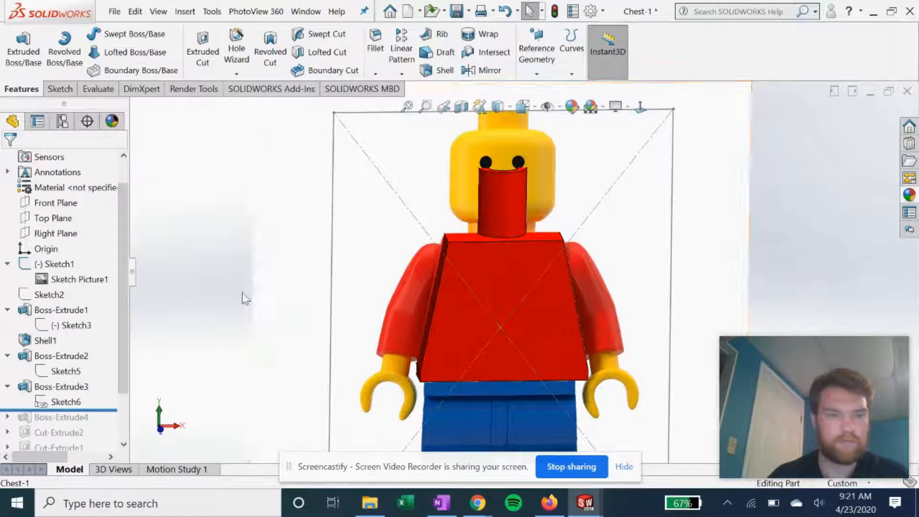
right_click(52, 264)
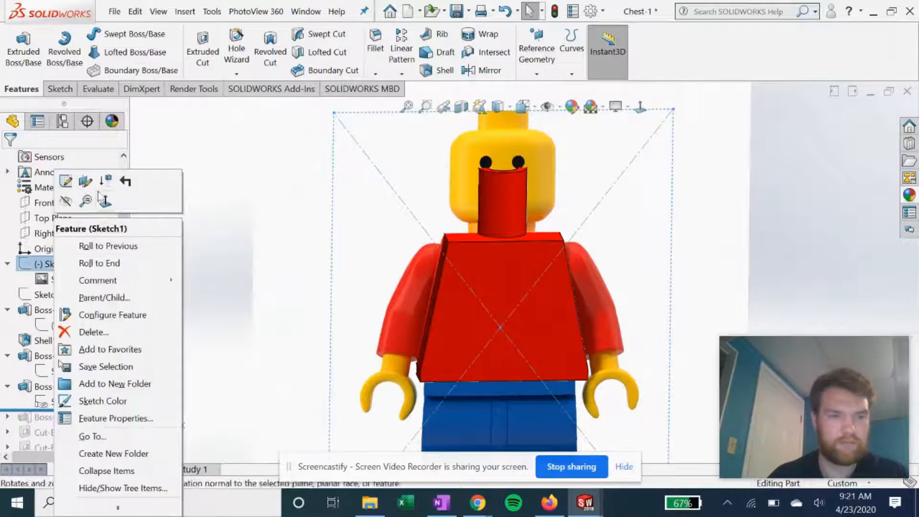
left_click(66, 201)
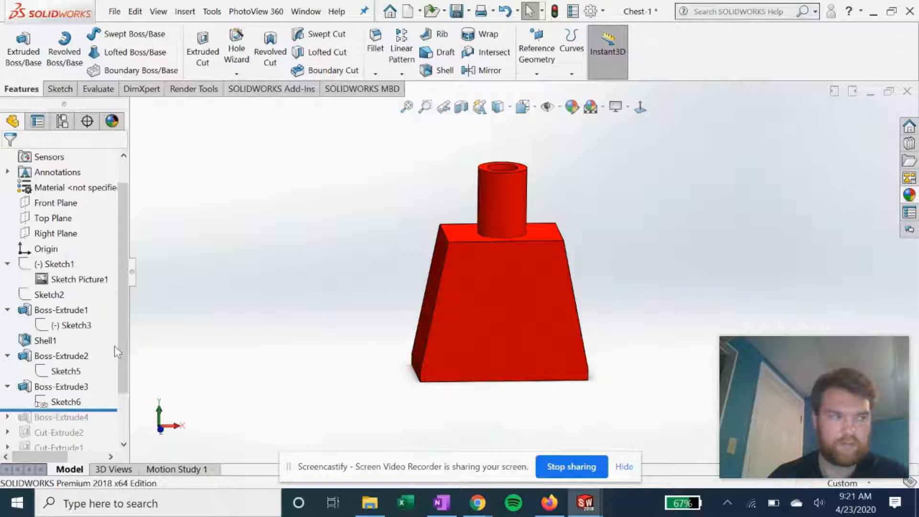
Step: Roll the model history forward to include Boss-Extrude4 and inspect the cap that closes the neck post
scroll(120, 388, "down", 4)
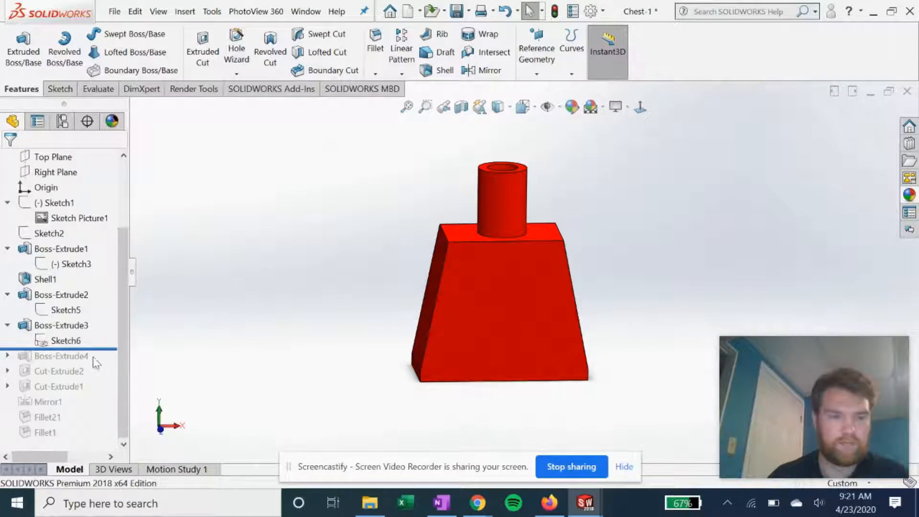
left_click_drag(108, 348, 108, 363)
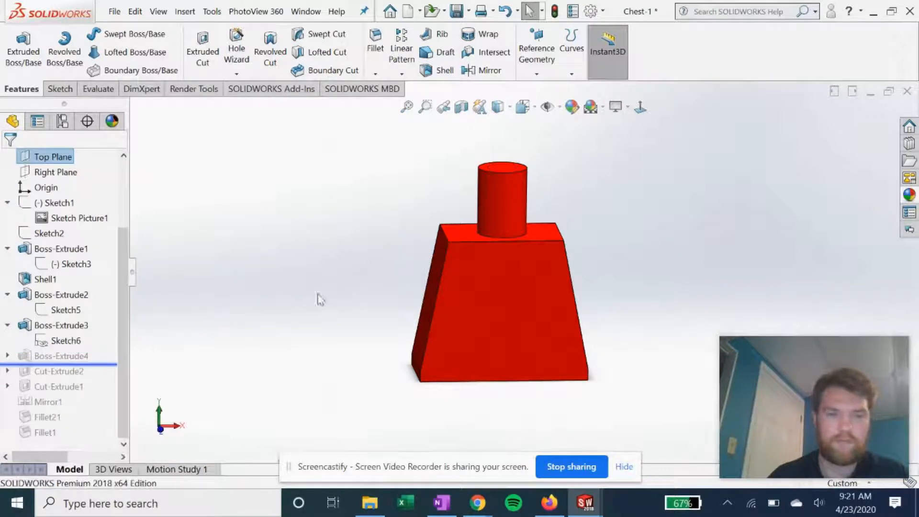
left_click(43, 359)
middle_click_drag(318, 328, 454, 231)
scroll(455, 230, "down", 3)
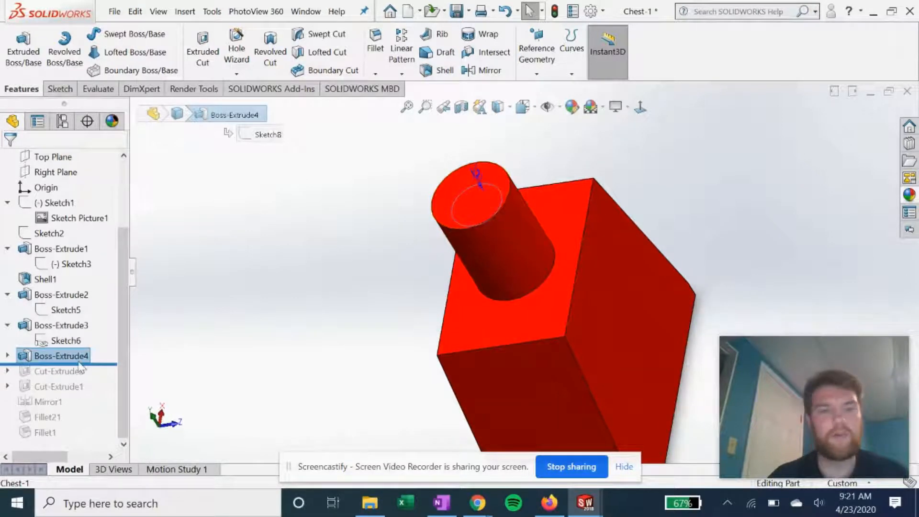
Step: Open Sketch8 of Boss-Extrude4, examine its circles on the neck post face-on and at an angle, and exit the sketch
left_click(7, 355)
left_click(53, 372)
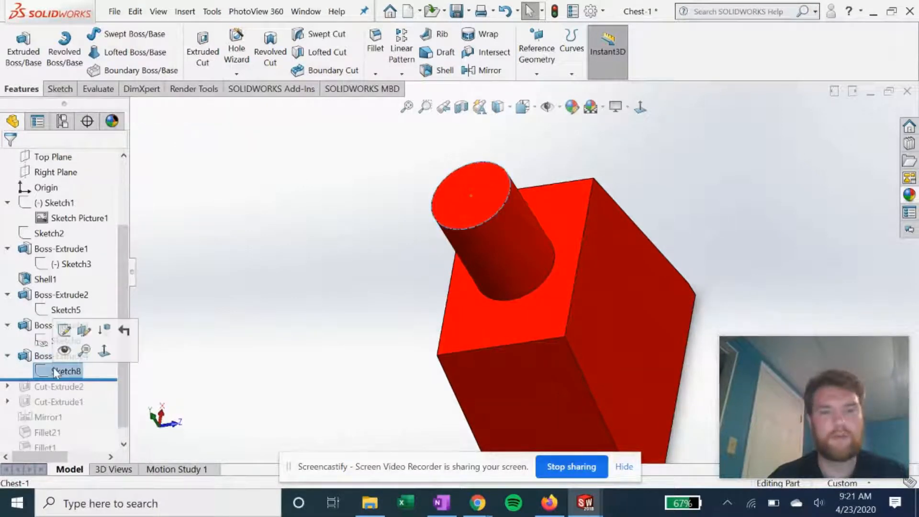
left_click(65, 329)
mouse_move(513, 234)
middle_mouse_down()
mouse_move(511, 142)
mouse_move(476, 231)
middle_mouse_up()
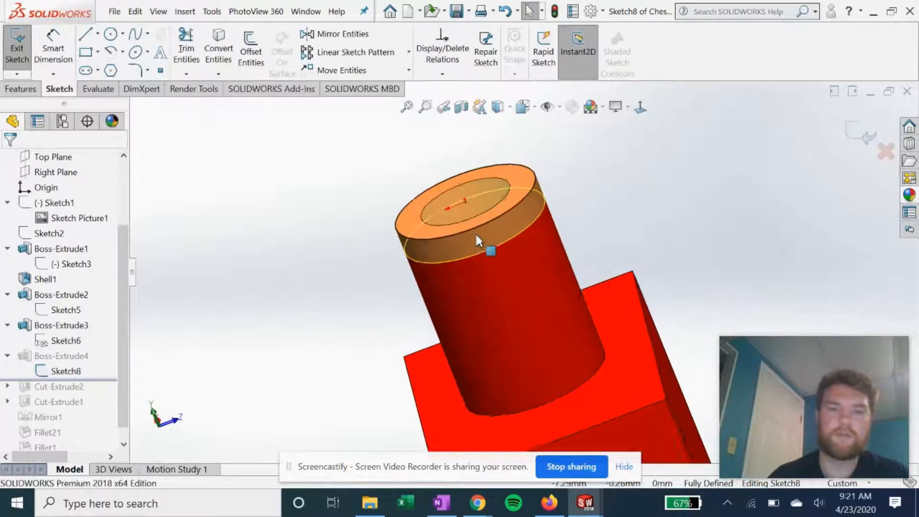
left_click(640, 107)
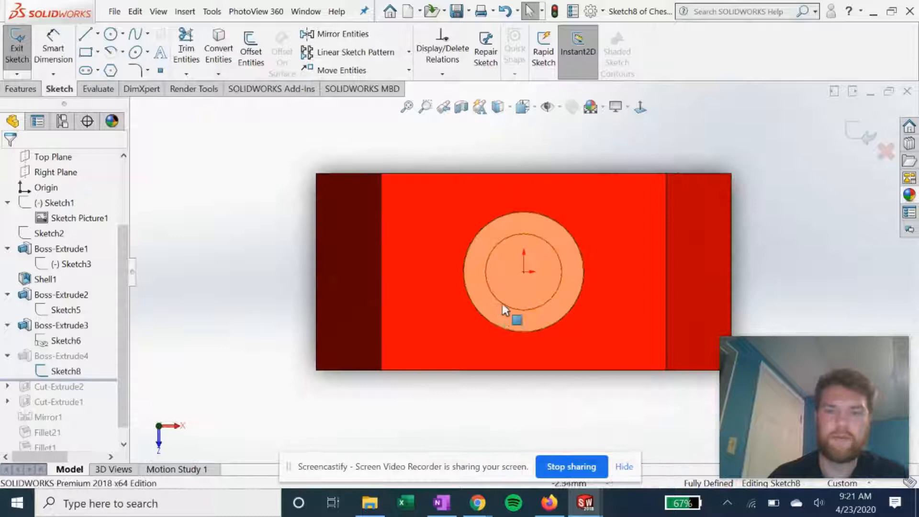
scroll(502, 306, "down", 3)
scroll(529, 287, "up", 2)
mouse_move(525, 302)
middle_mouse_down()
mouse_move(538, 242)
mouse_move(512, 139)
mouse_move(515, 173)
mouse_move(495, 152)
mouse_move(452, 144)
middle_mouse_up()
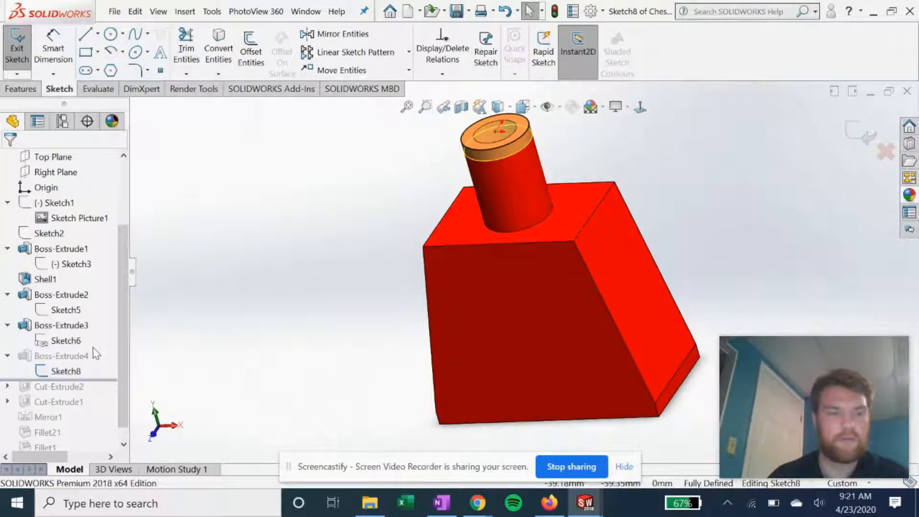
left_click(854, 137)
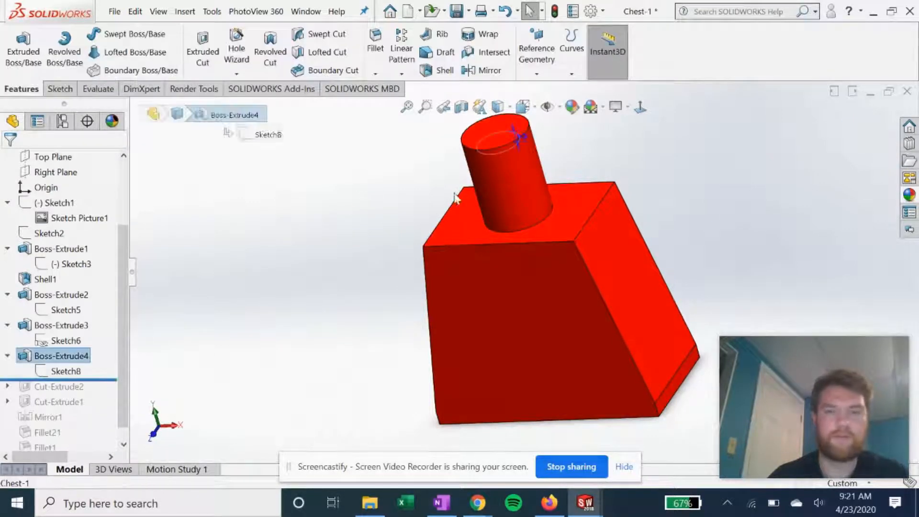
Step: Roll the model history forward to include Cut-Extrude2 and inspect its circular cut from the open underside of the torso
scroll(338, 299, "down", 2)
scroll(62, 330, "down", 1)
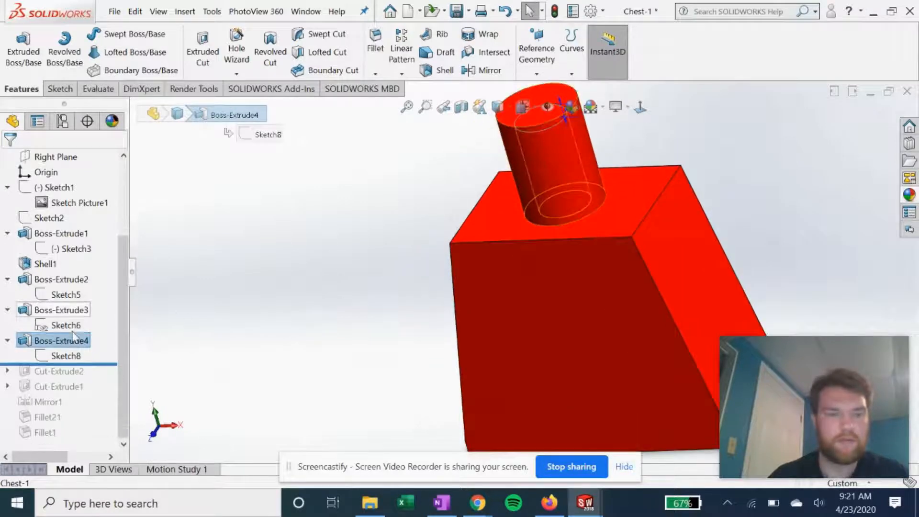
left_click_drag(112, 362, 113, 381)
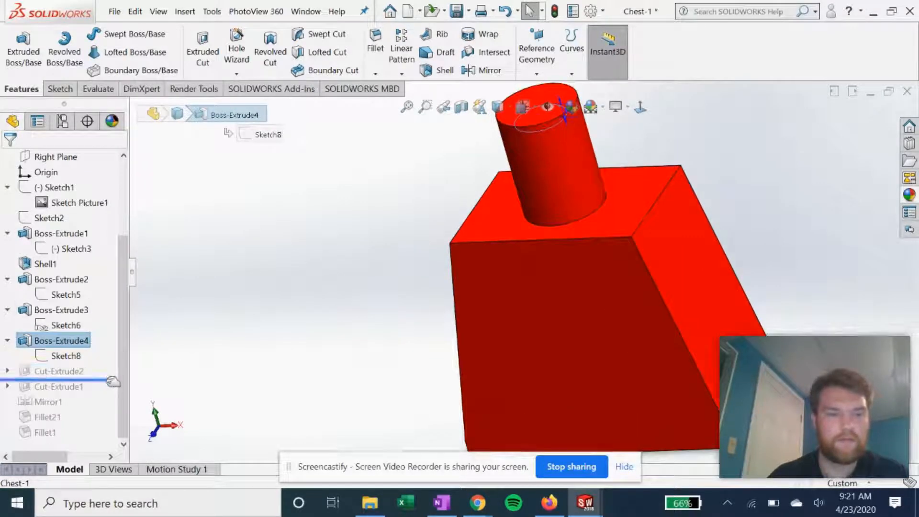
middle_click_drag(382, 269, 396, 178)
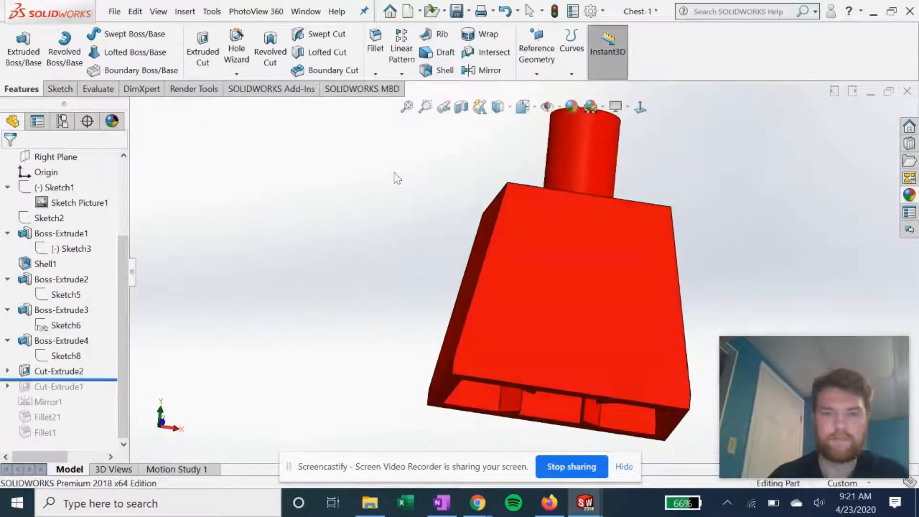
left_click(56, 373)
mouse_move(322, 386)
middle_mouse_down()
mouse_move(324, 238)
mouse_move(351, 223)
middle_mouse_up()
mouse_move(600, 282)
middle_mouse_down()
mouse_move(540, 295)
mouse_move(469, 338)
middle_mouse_up()
scroll(468, 338, "down", 3)
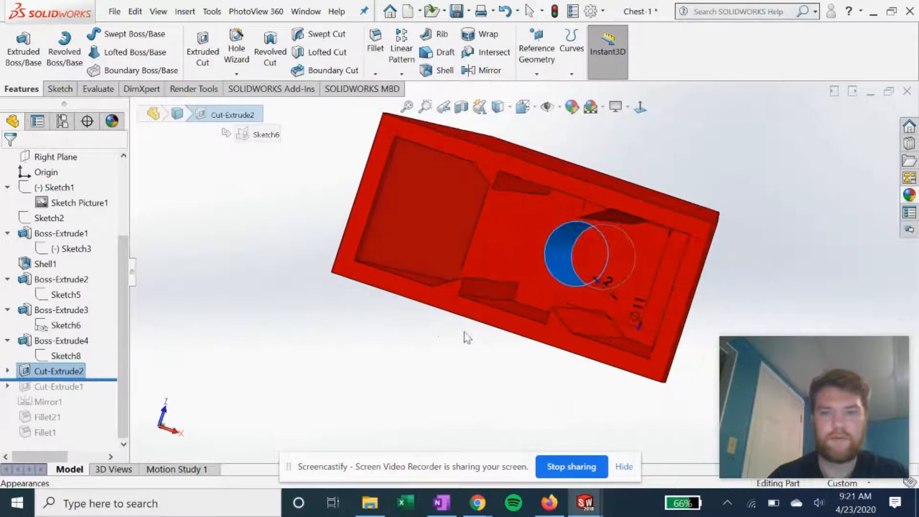
Step: Open Sketch6 of Cut-Extrude2, examine its two concentric circles at an angle and face-on, and exit the sketch
left_click(7, 371)
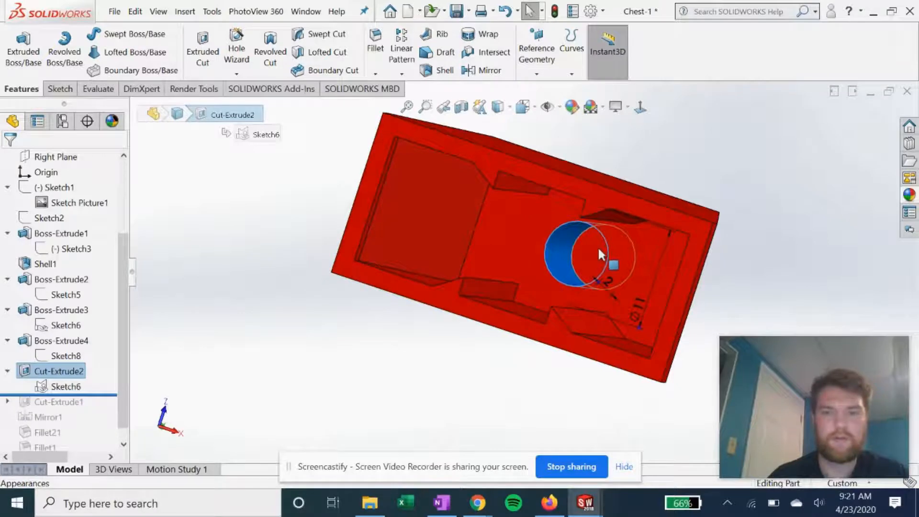
left_click(66, 387)
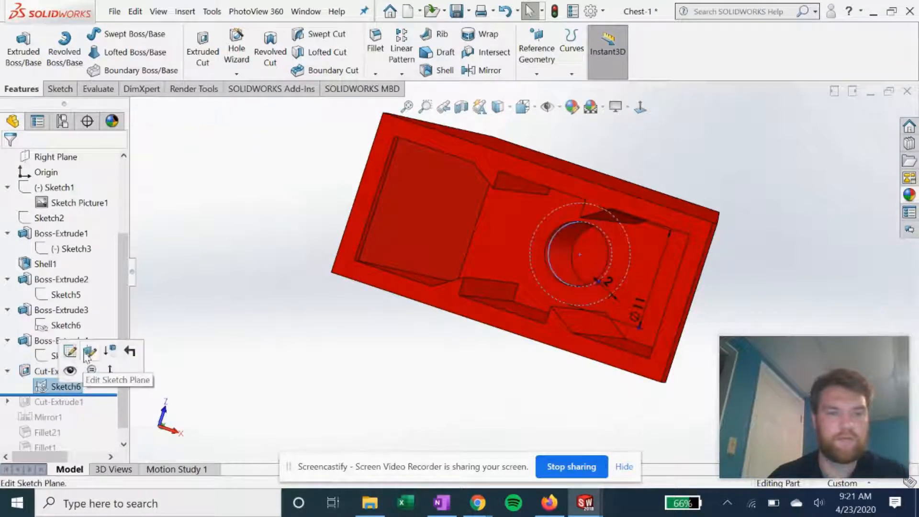
left_click(70, 353)
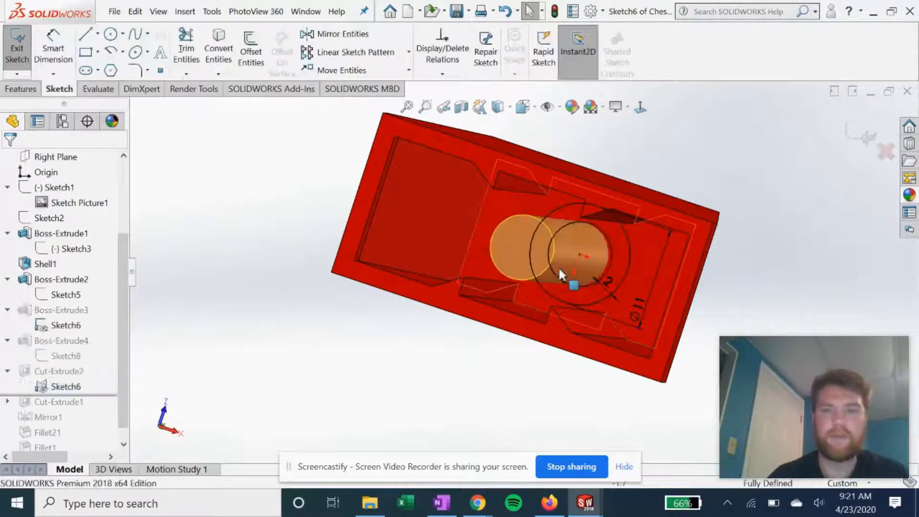
middle_click_drag(489, 285, 523, 303)
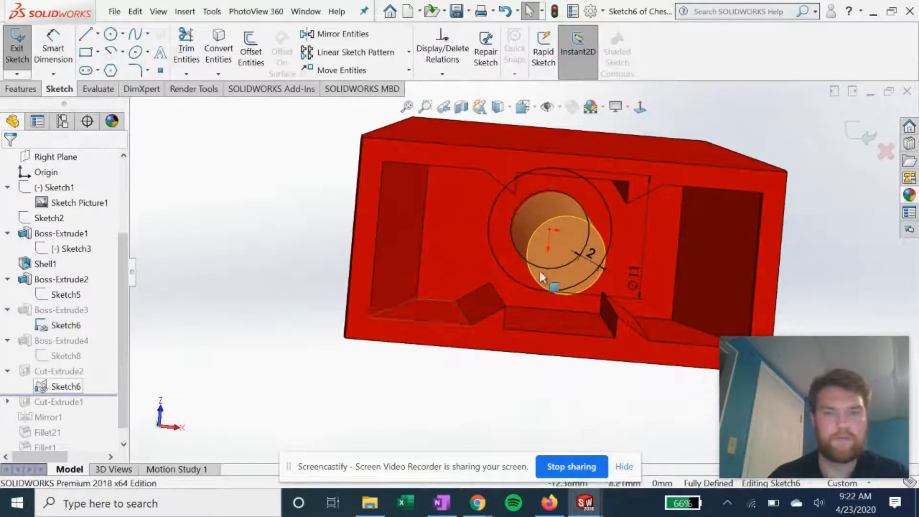
left_click(639, 108)
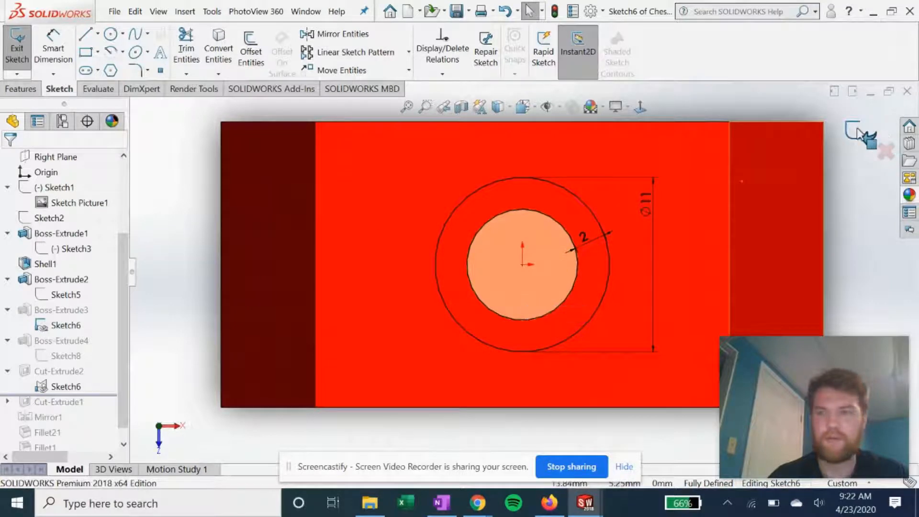
left_click(859, 133)
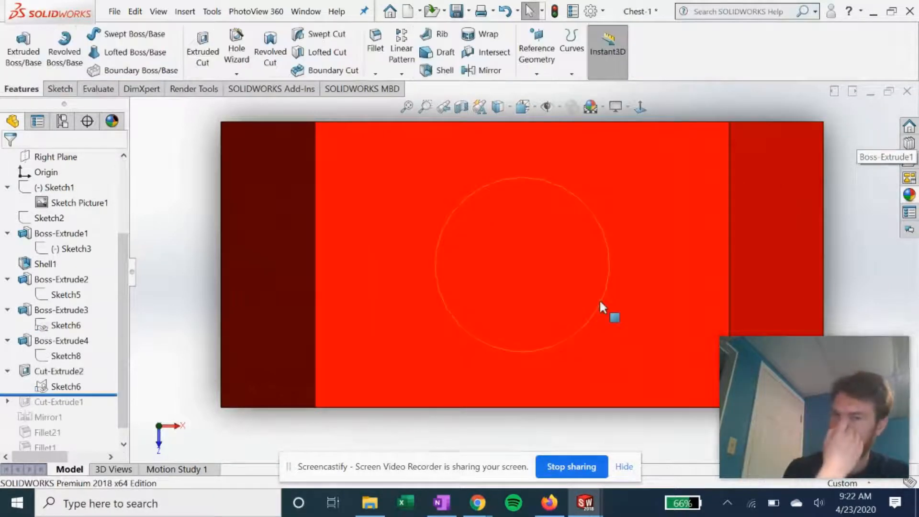
Step: Roll the model history forward to include Cut-Extrude1 and inspect the round arm hole in the torso's side
scroll(592, 377, "up", 3)
middle_click_drag(514, 359, 485, 256)
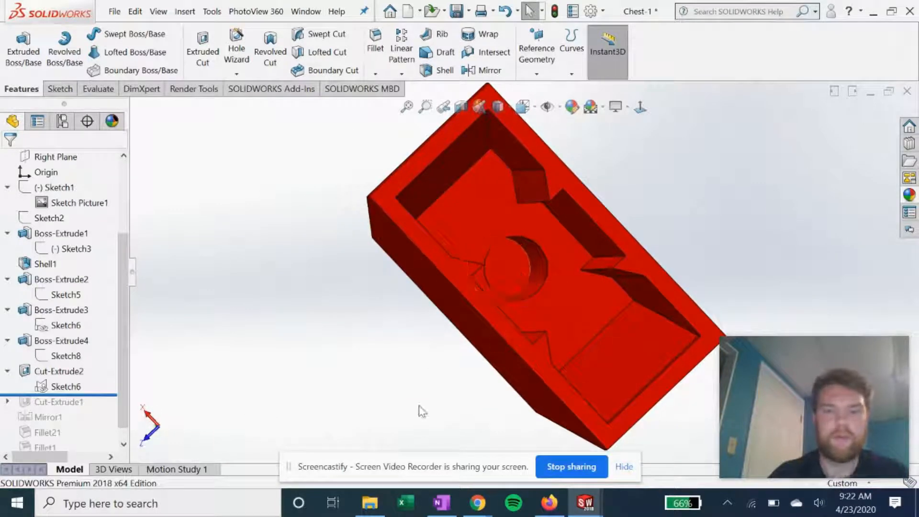
left_click_drag(102, 394, 98, 410)
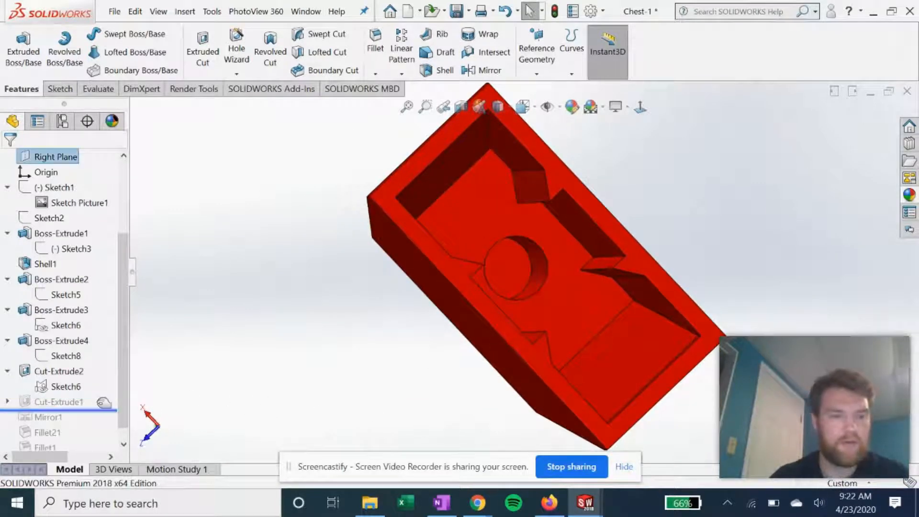
middle_click_drag(519, 365, 429, 326)
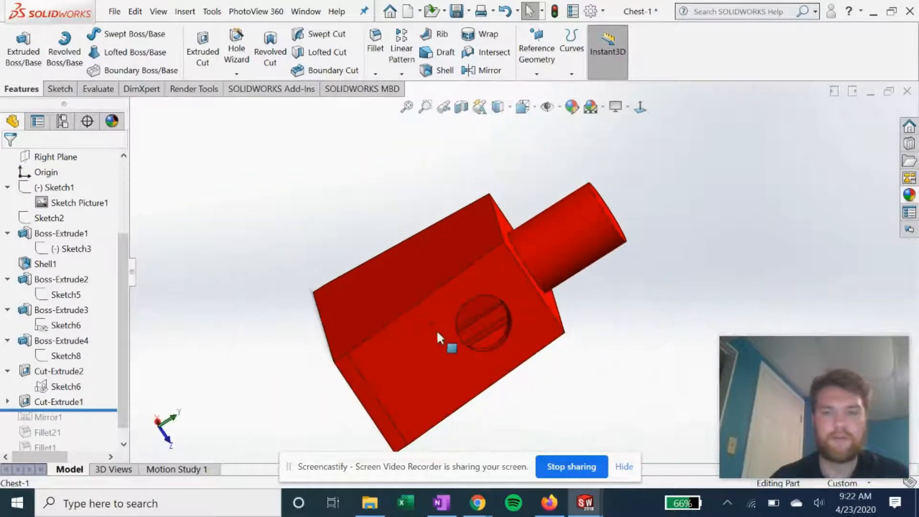
middle_click_drag(462, 364, 329, 395)
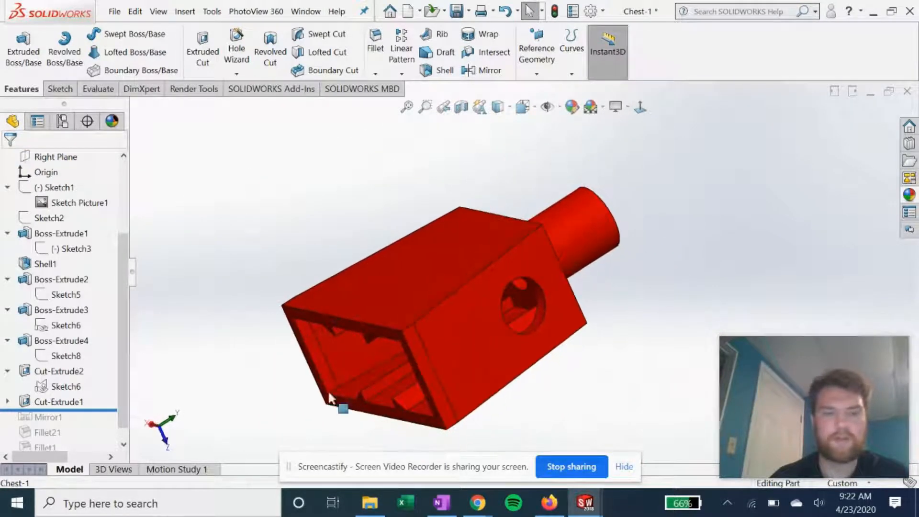
Step: Open Sketch4 of Cut-Extrude1, examine its dimensioned circle on the torso's side at an angle and face-on, and exit the sketch
left_click(7, 402)
left_click(66, 416)
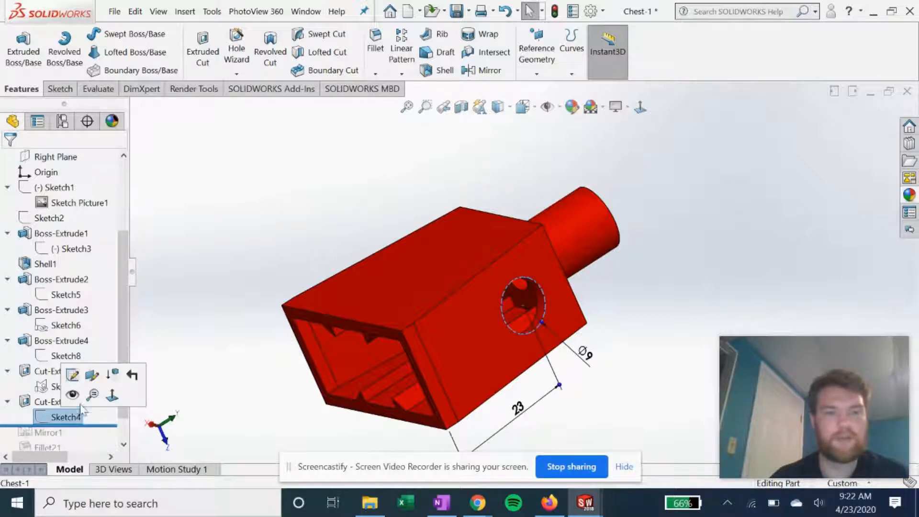
left_click(72, 375)
middle_click_drag(508, 354, 469, 331)
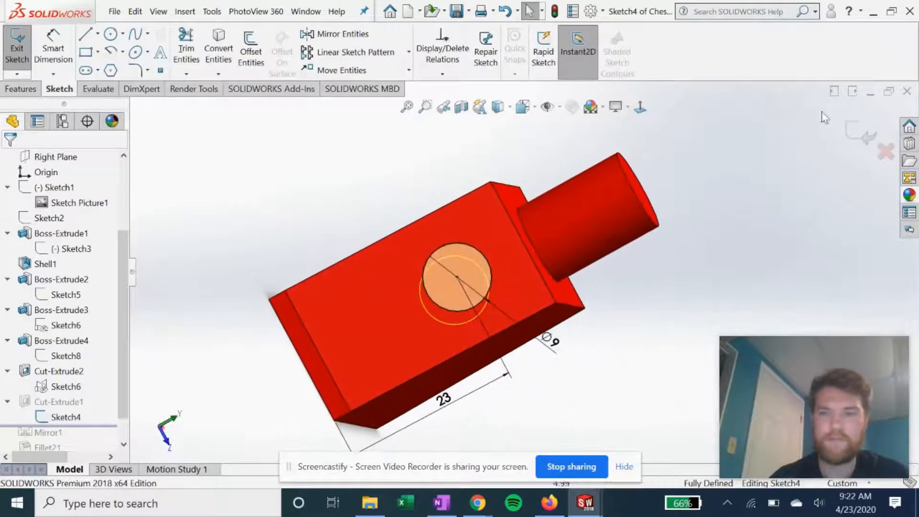
left_click(640, 111)
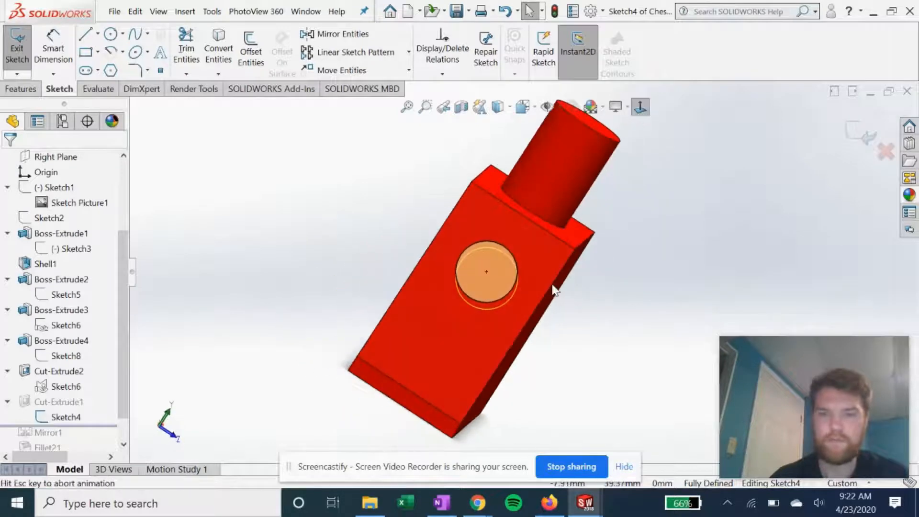
left_click(852, 132)
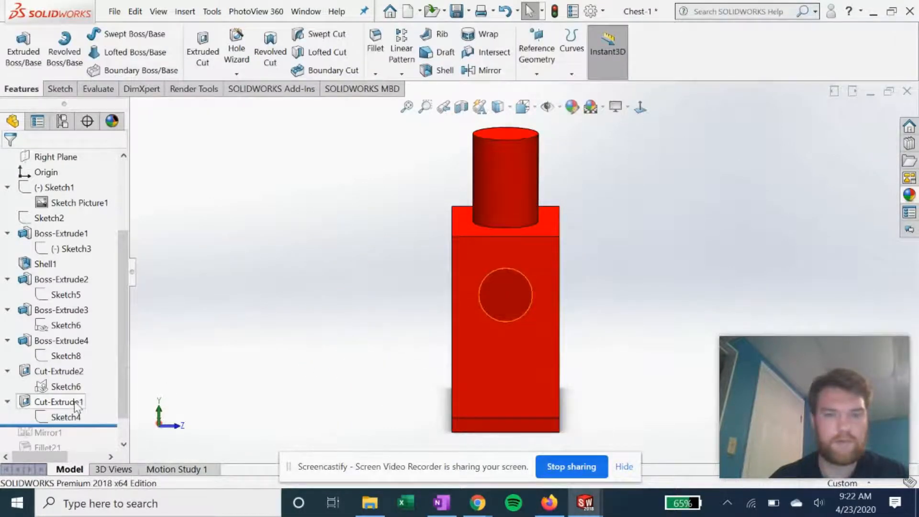
Step: Show Sketch1 with its reference picture, compare the arm hole's position with the minifigure's shoulder, and hide the sketch again
middle_click_drag(287, 337, 350, 235)
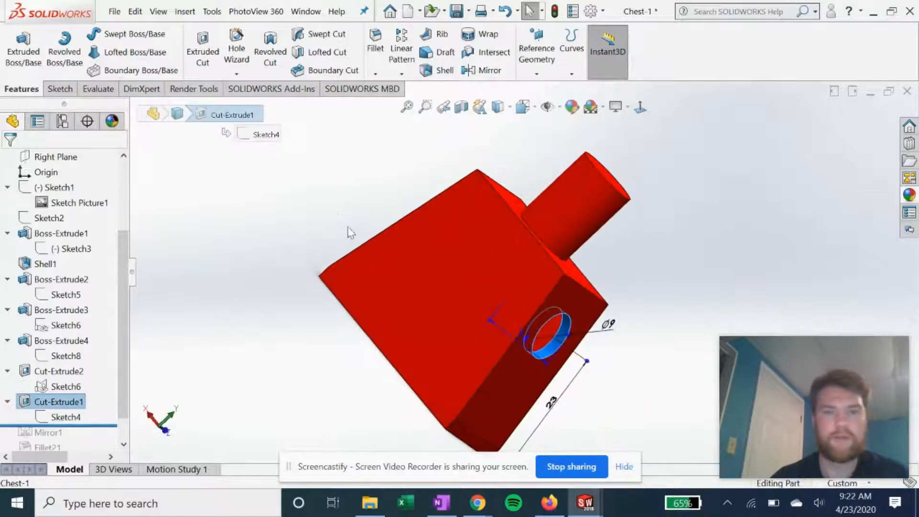
right_click(47, 188)
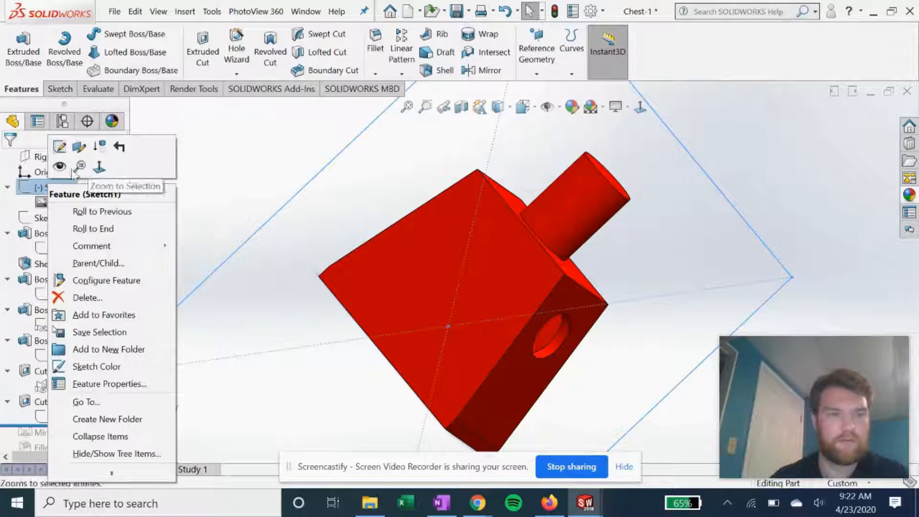
left_click(238, 237)
mouse_move(519, 331)
middle_mouse_down()
mouse_move(509, 291)
mouse_move(552, 346)
mouse_move(523, 395)
mouse_move(528, 306)
middle_mouse_up()
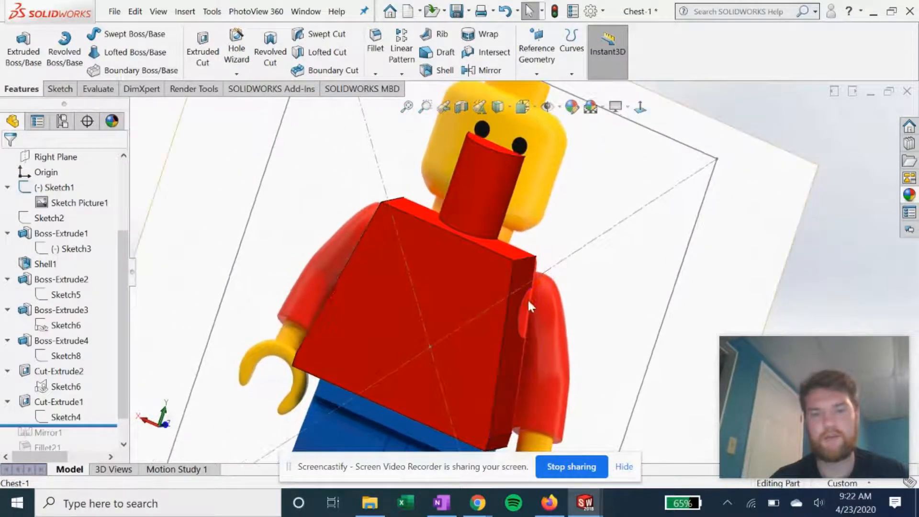
left_click(641, 107)
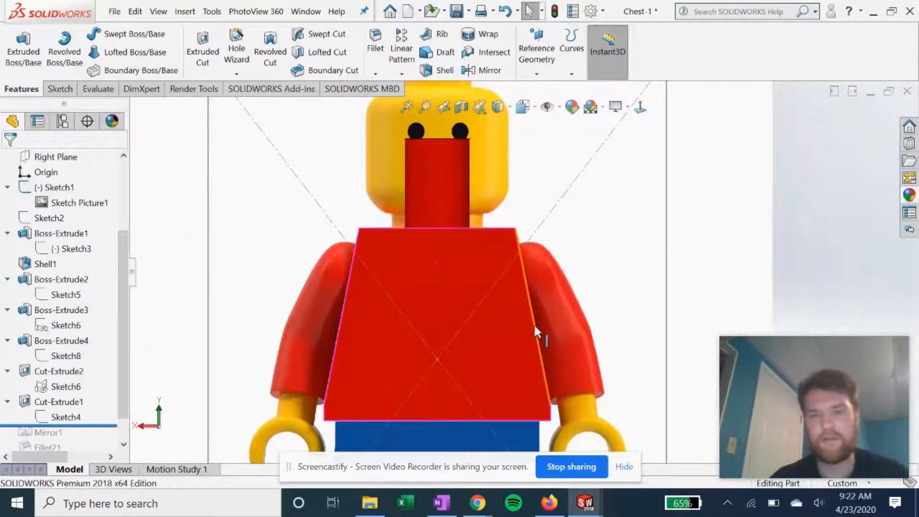
middle_click_drag(532, 271, 544, 291)
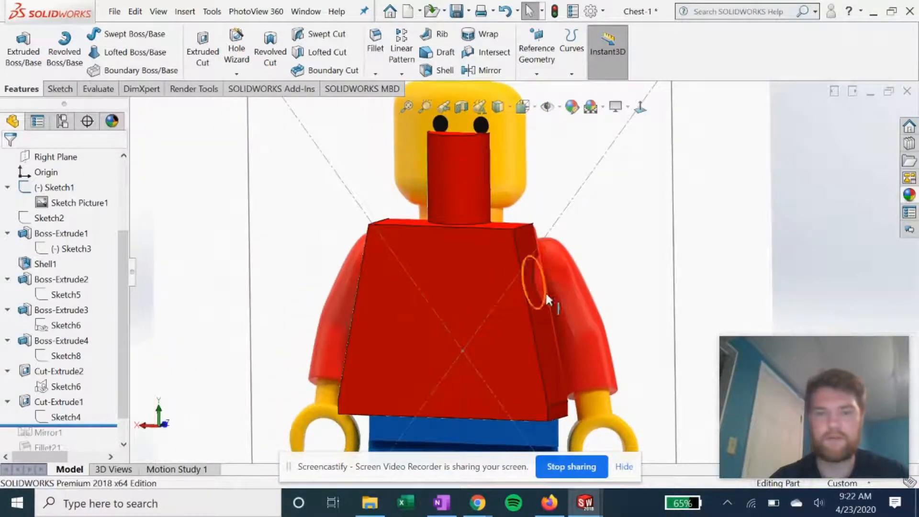
middle_click_drag(549, 301, 592, 299)
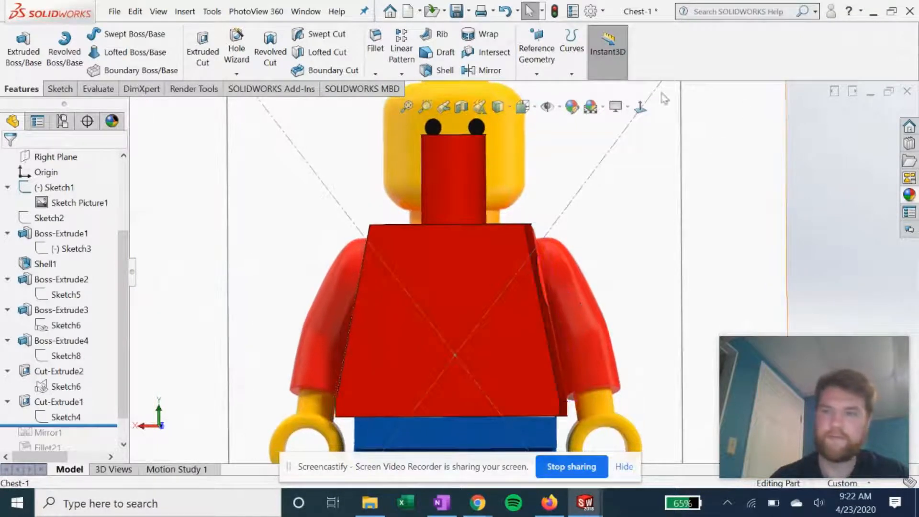
right_click(57, 194)
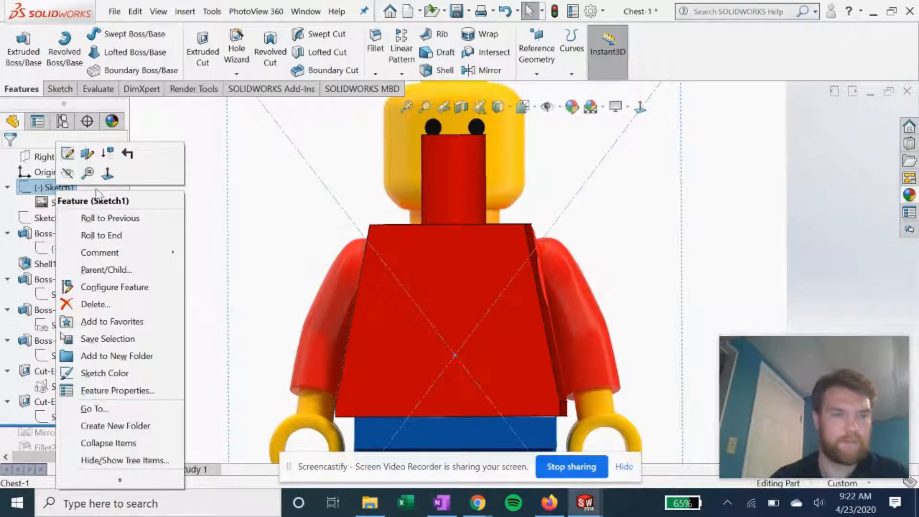
left_click(67, 174)
Step: Roll the model history forward to include Mirror1 and inspect the arm hole on the opposite side of the torso
scroll(71, 383, "down", 1)
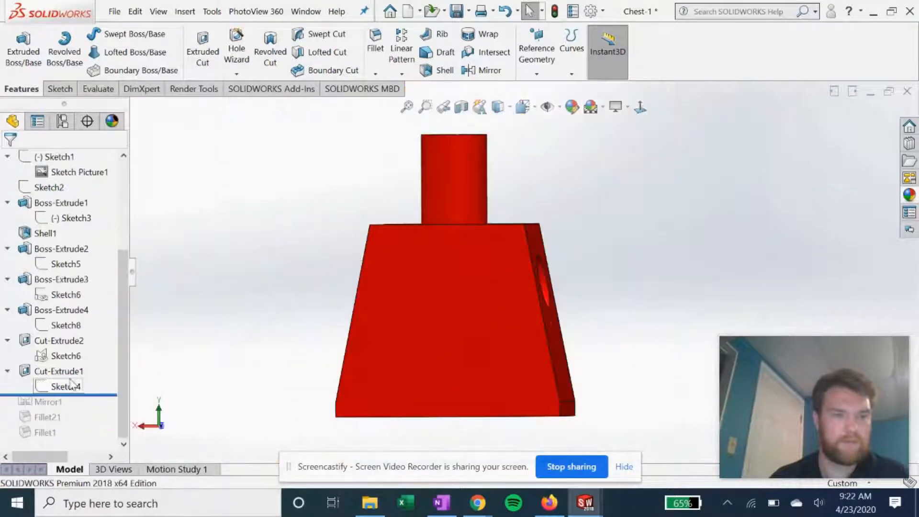
left_click_drag(95, 395, 93, 414)
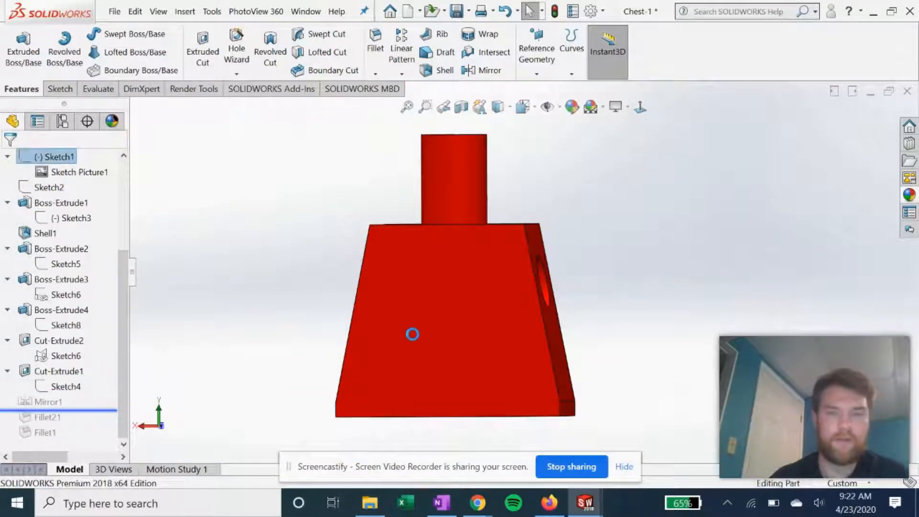
middle_click_drag(283, 331, 312, 352)
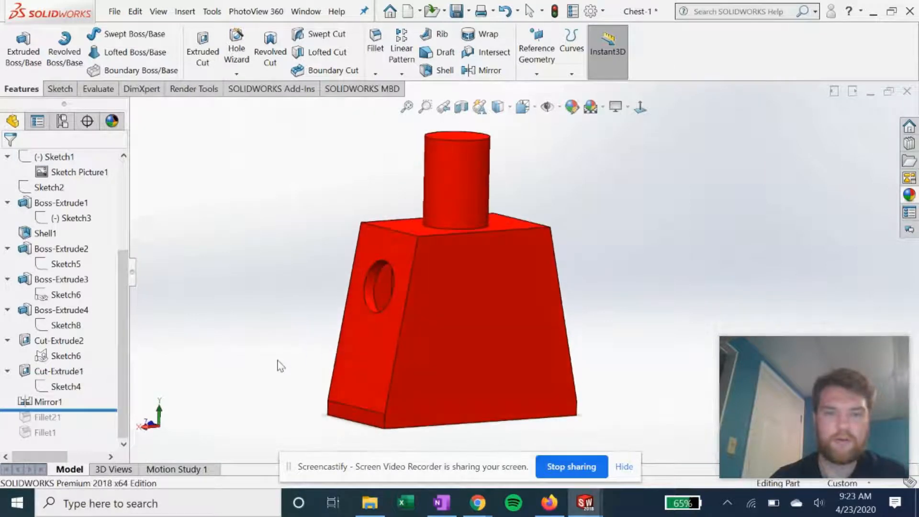
Step: Open the definition of Mirror1, examine its mirror plane and mirrored cut from both sides of the torso, and accept it
left_click(48, 401)
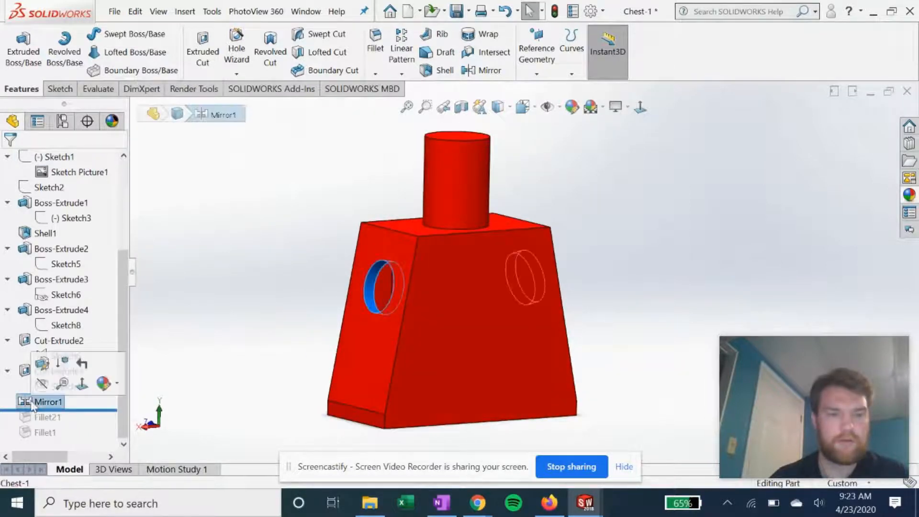
left_click(42, 363)
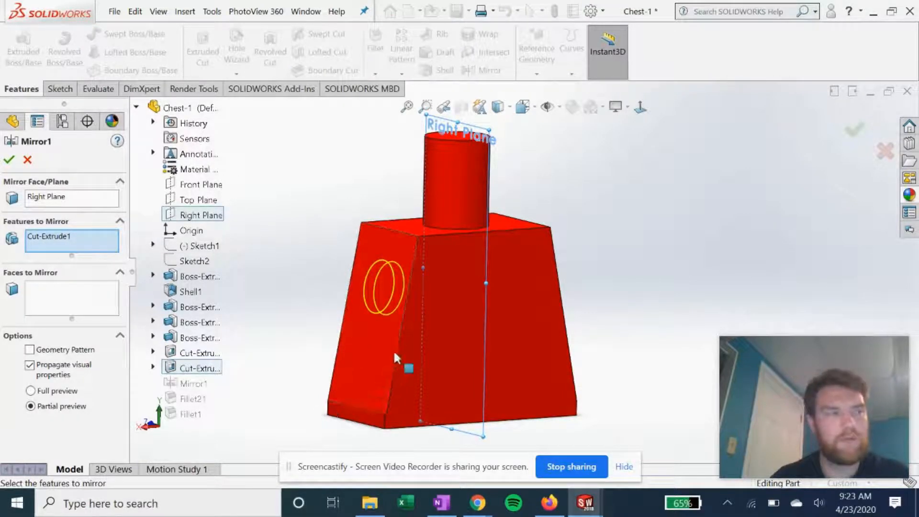
middle_click_drag(427, 326, 297, 309)
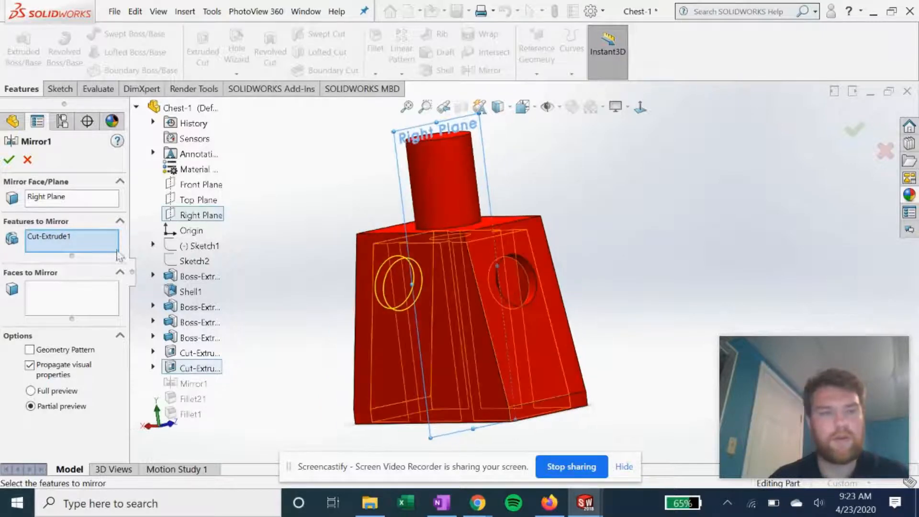
left_click(9, 159)
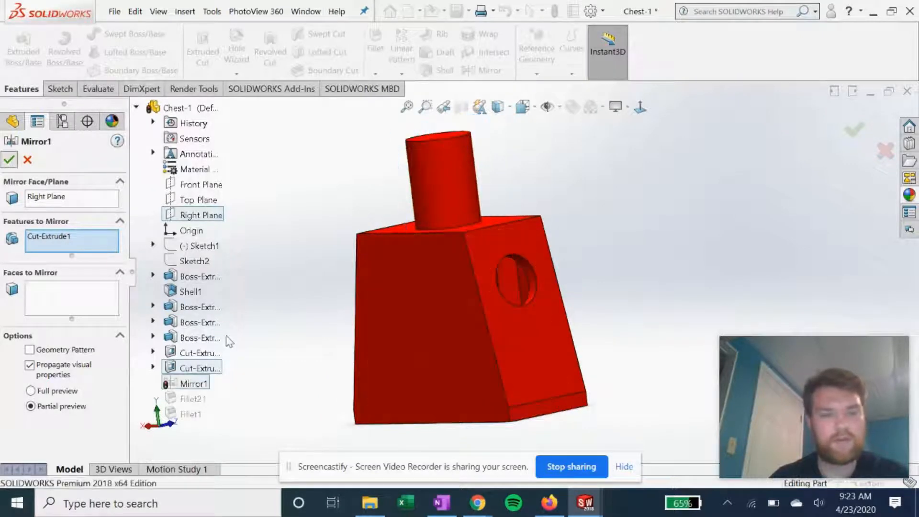
Step: Roll the model history forward to the end to include Fillet21 and Fillet1, and inspect the rounded edges
scroll(62, 378, "down", 2)
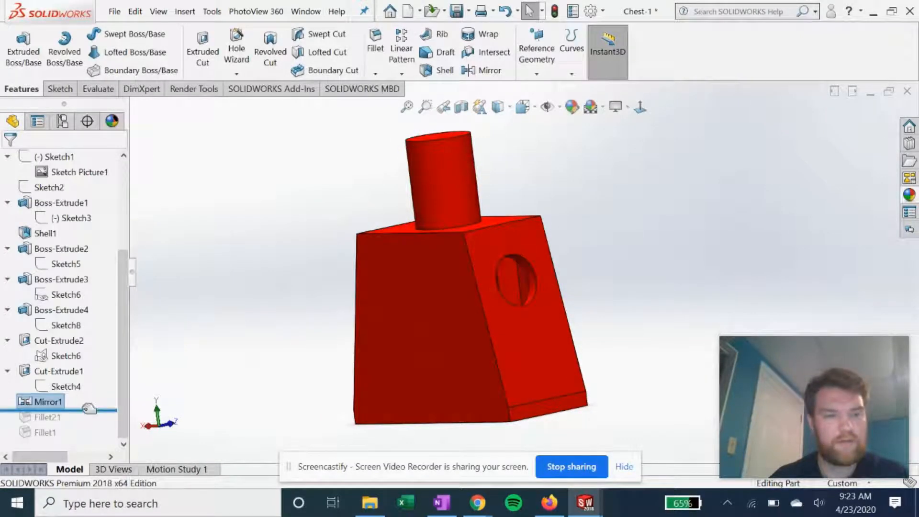
left_click_drag(89, 408, 86, 444)
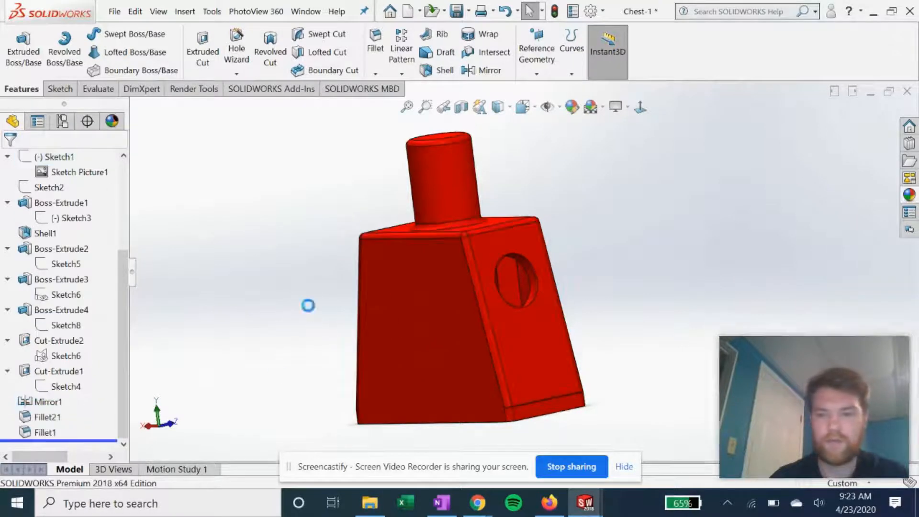
middle_click_drag(308, 267, 363, 349)
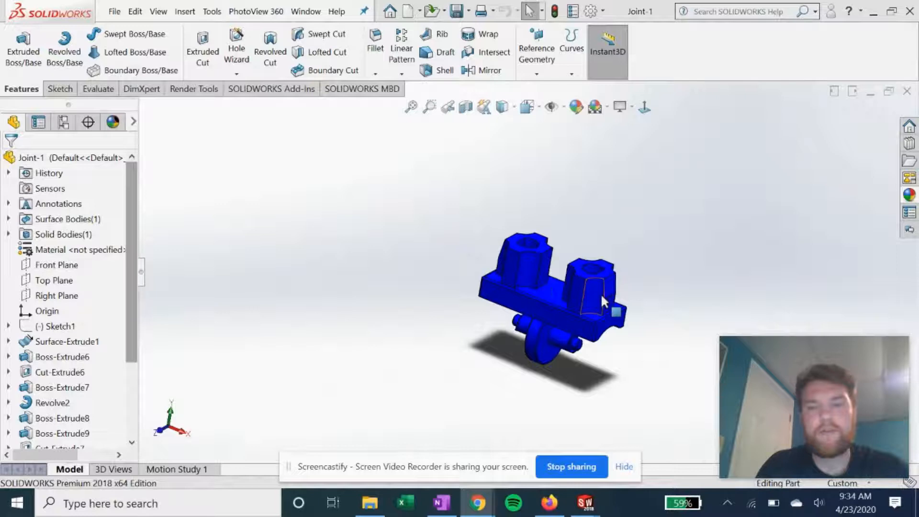
Step: Inspect the Joint-1 part from several angles and look through its feature history down to the last feature
middle_click_drag(494, 344, 522, 279)
middle_click_drag(497, 364, 541, 350)
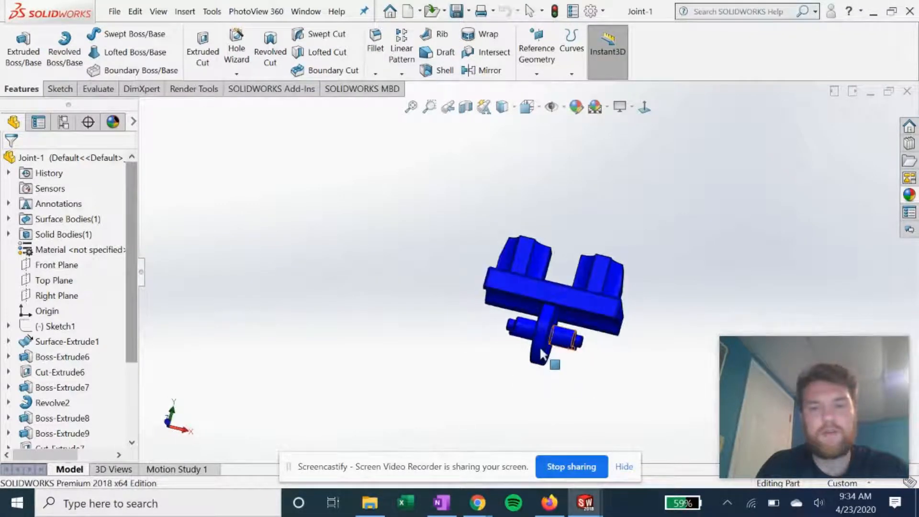
middle_click_drag(606, 391, 582, 389)
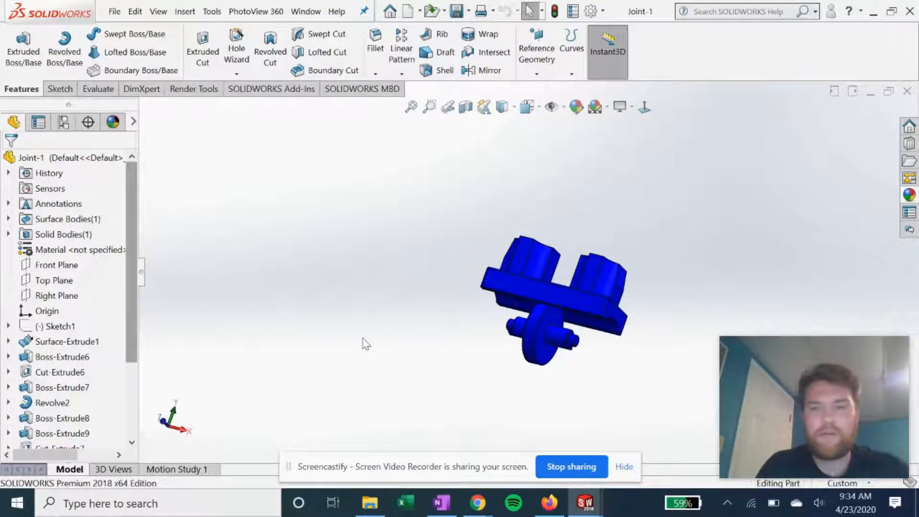
middle_click_drag(428, 330, 421, 316)
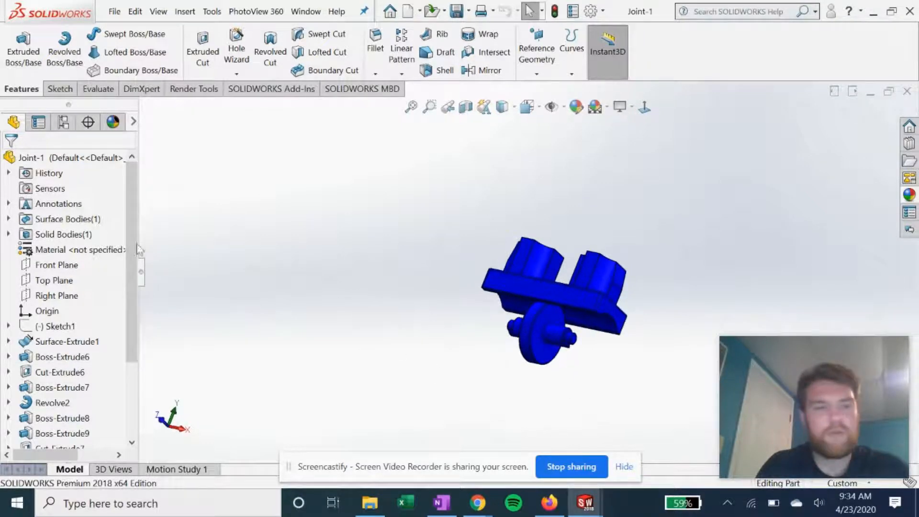
left_click_drag(130, 238, 123, 378)
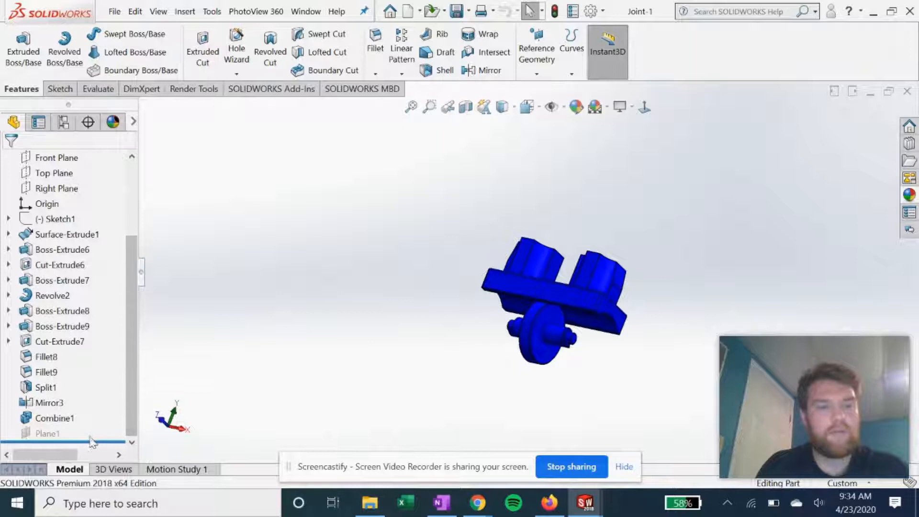
Step: Roll the Joint-1 history back to just after Sketch1, show that sketch with its minifigure reference picture, and view it face-on
mouse_move(93, 441)
left_mouse_down()
mouse_move(84, 160)
mouse_move(88, 310)
left_mouse_up()
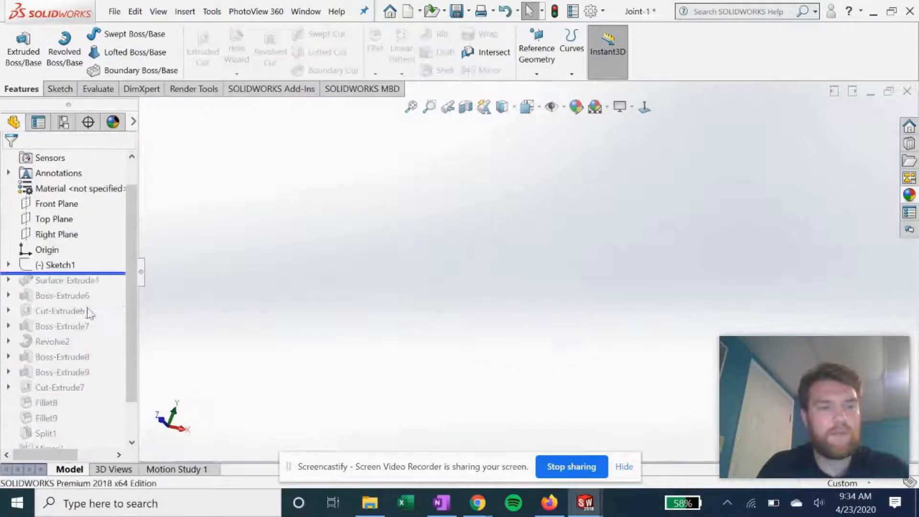
right_click(54, 264)
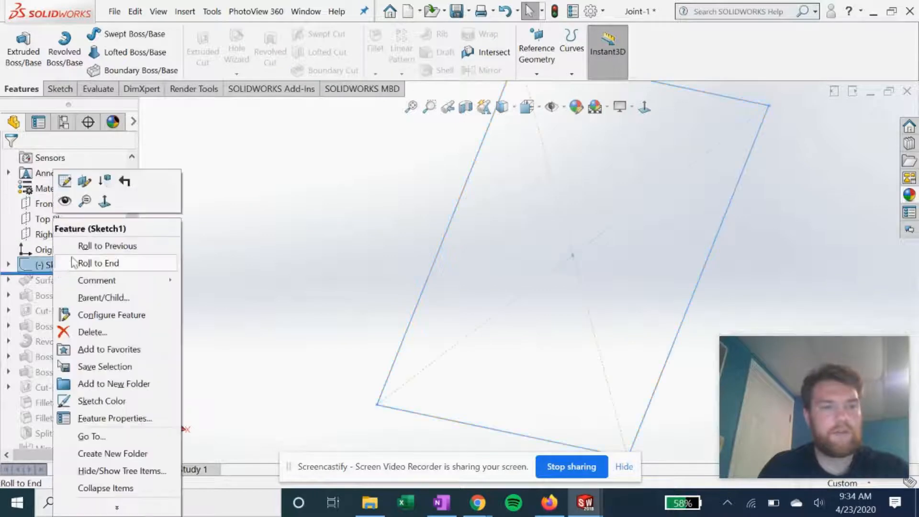
left_click(70, 197)
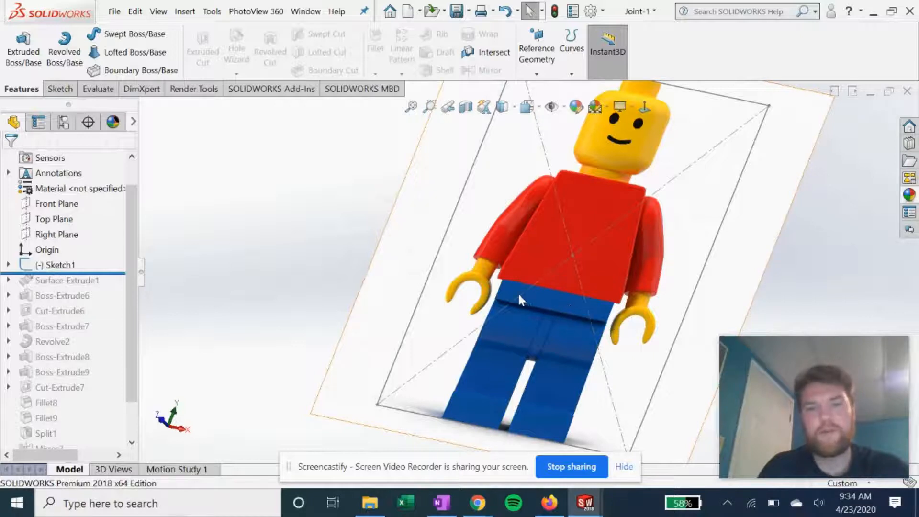
left_click(644, 107)
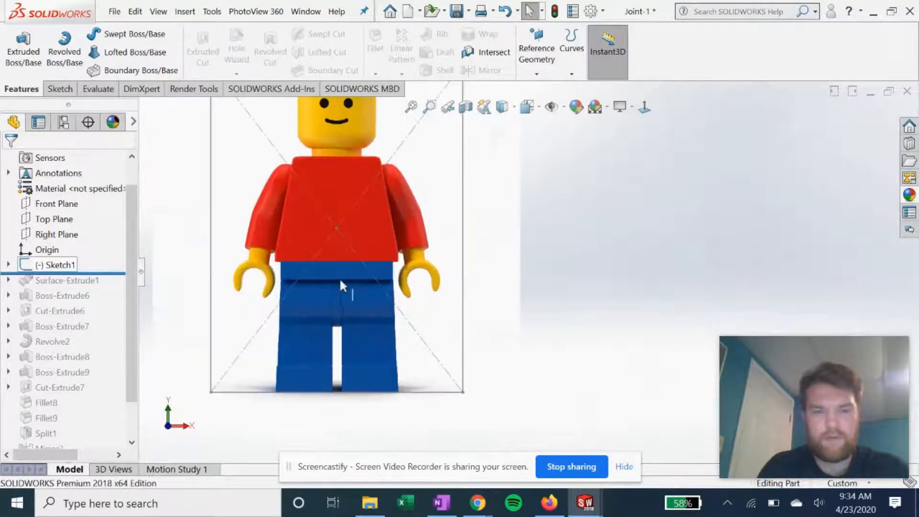
Step: Roll the model history forward to include Surface-Extrude1 and hide Sketch1 with its reference picture
left_click_drag(96, 271, 94, 290)
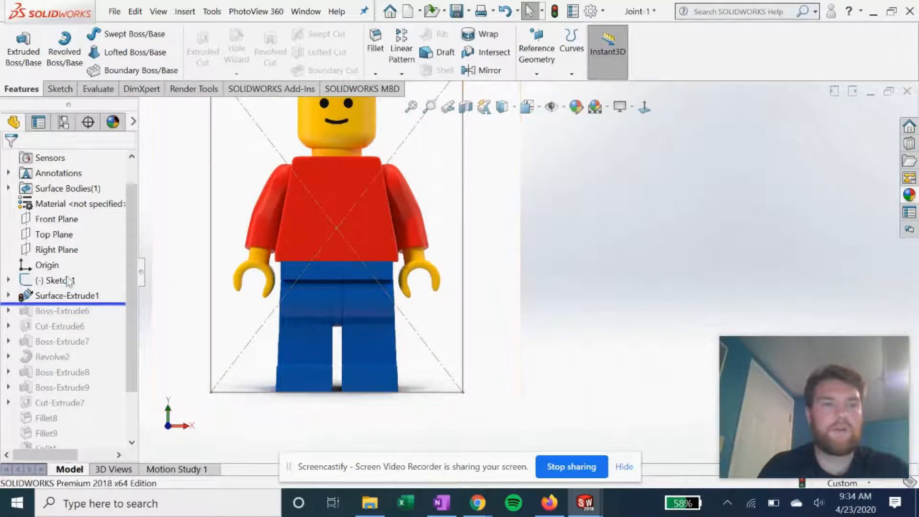
left_click(58, 280)
left_click(76, 263)
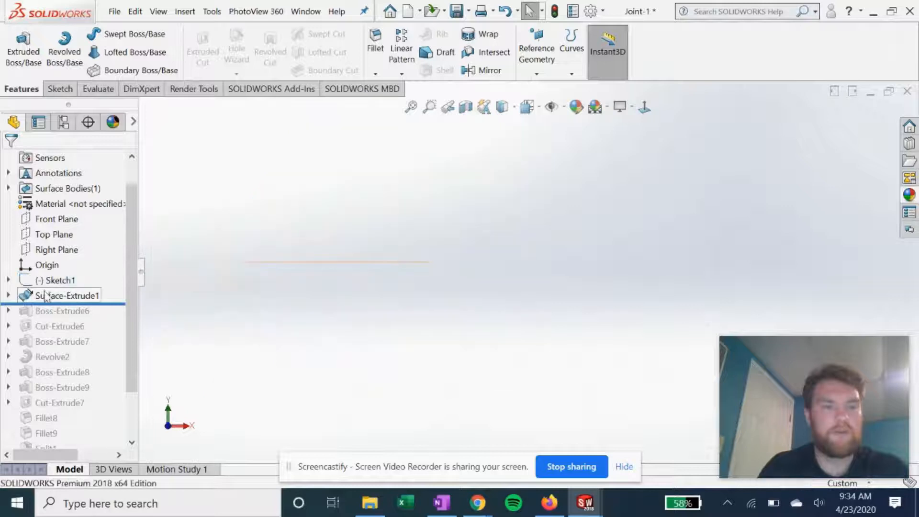
Step: Examine Sketch29 of Surface-Extrude1 face-on, and inspect the extruded surface from an angle
left_click(8, 295)
left_click(75, 311)
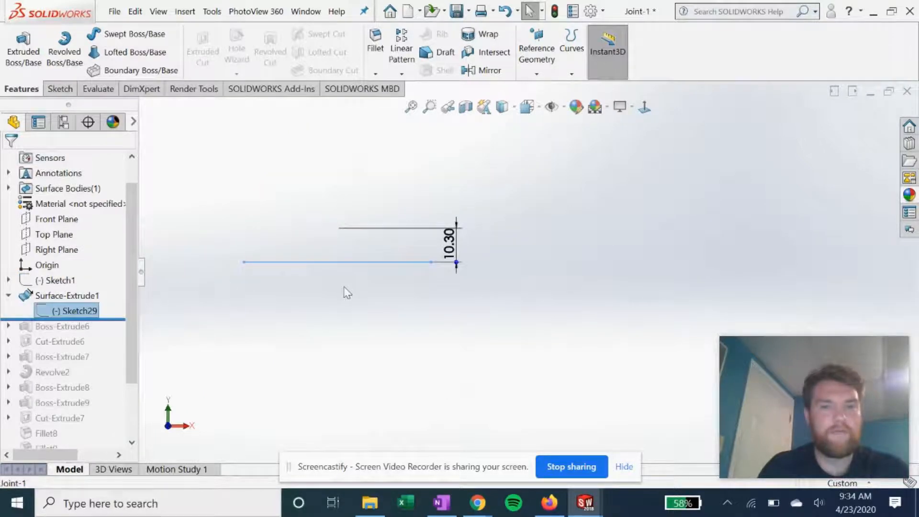
left_click(644, 107)
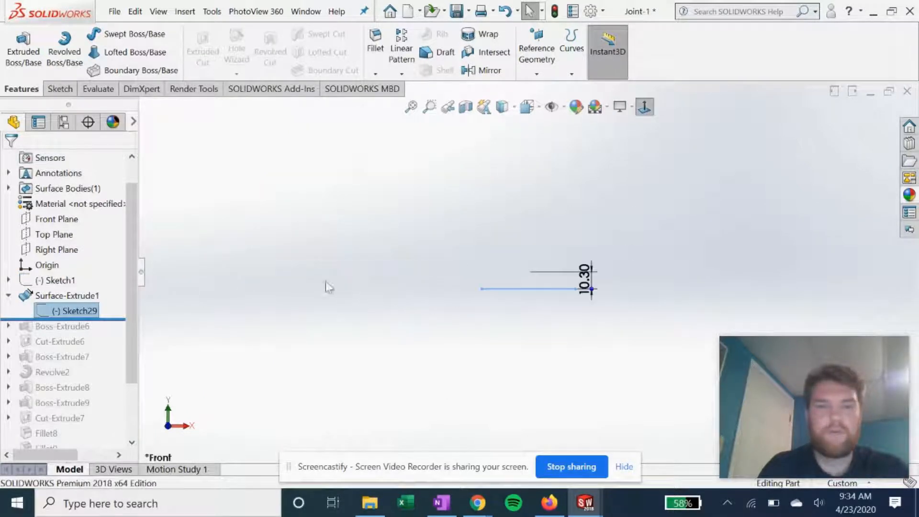
scroll(569, 297, "down", 5)
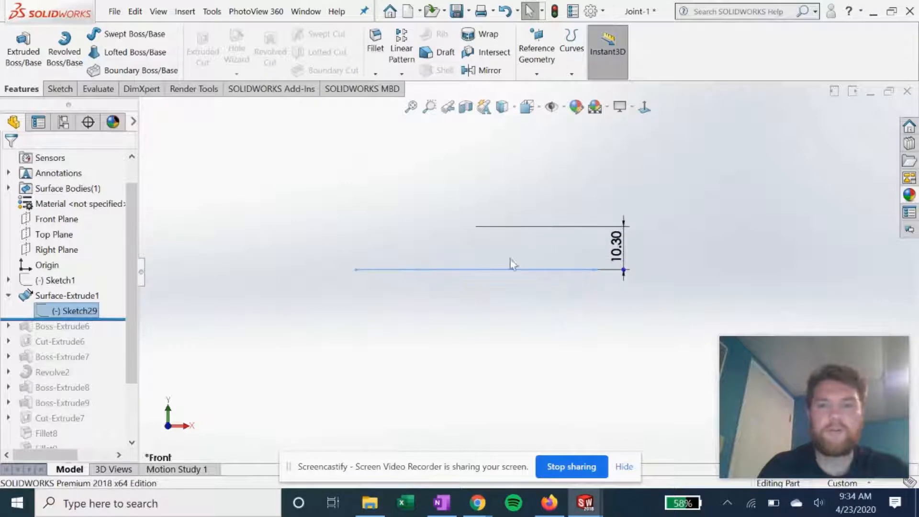
left_click(72, 295)
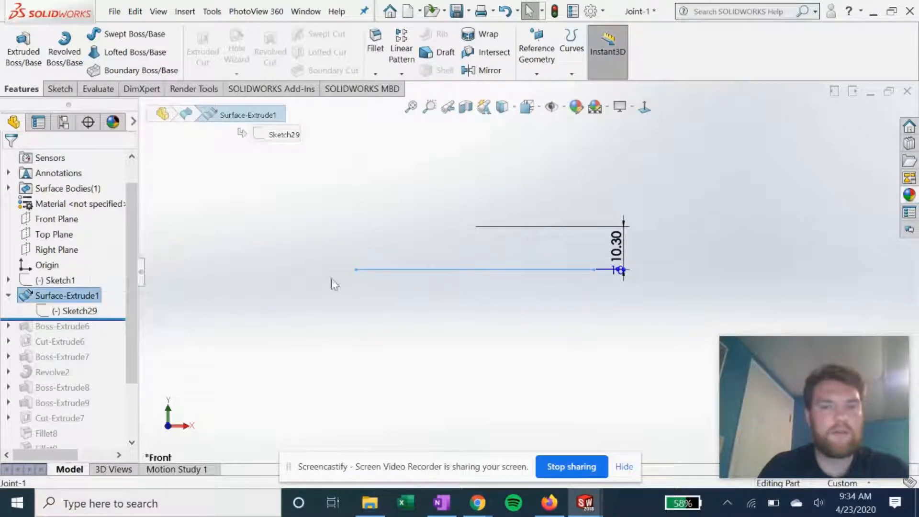
mouse_move(414, 261)
middle_mouse_down()
mouse_move(395, 269)
mouse_move(388, 308)
middle_mouse_up()
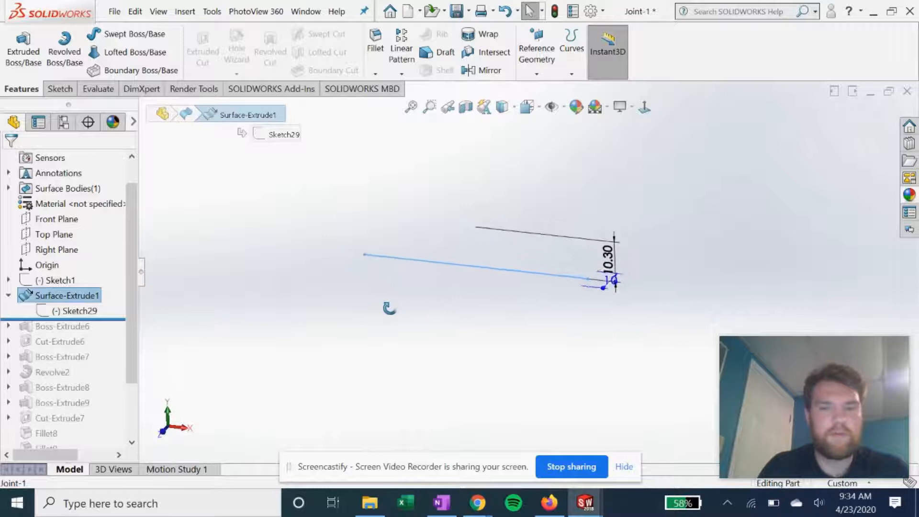
Step: Roll the model history forward to include Boss-Extrude6 and examine its rectangular profile, Sketch22
left_click_drag(83, 317, 81, 334)
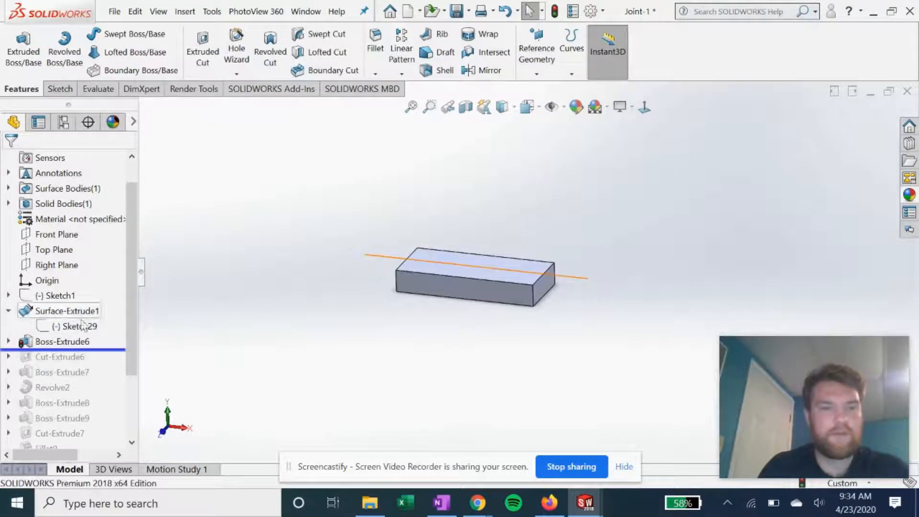
left_click(60, 341)
left_click(30, 355)
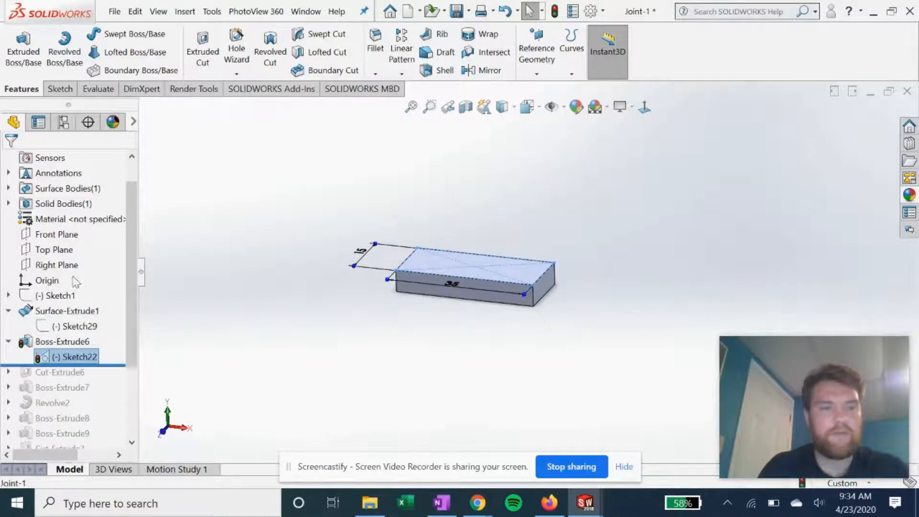
Step: Show Sketch1 with the reference picture again and compare the Boss-Extrude6 block with the hip area of the minifigure
right_click(52, 295)
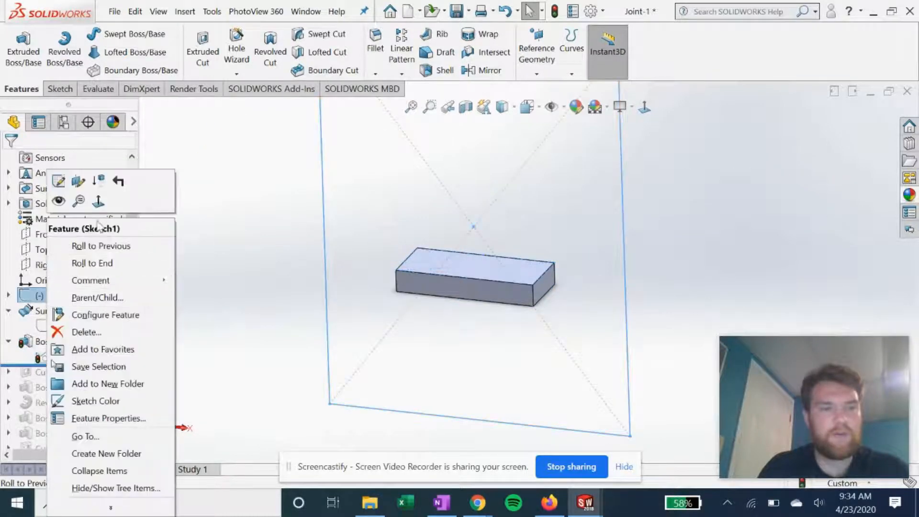
left_click(61, 202)
mouse_move(447, 321)
middle_mouse_down()
mouse_move(464, 312)
mouse_move(440, 266)
mouse_move(397, 234)
middle_mouse_up()
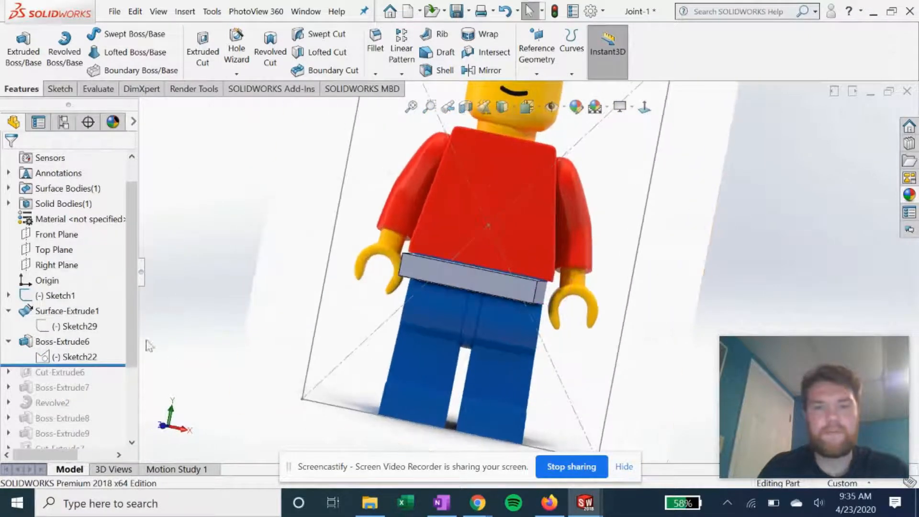
left_click(55, 342)
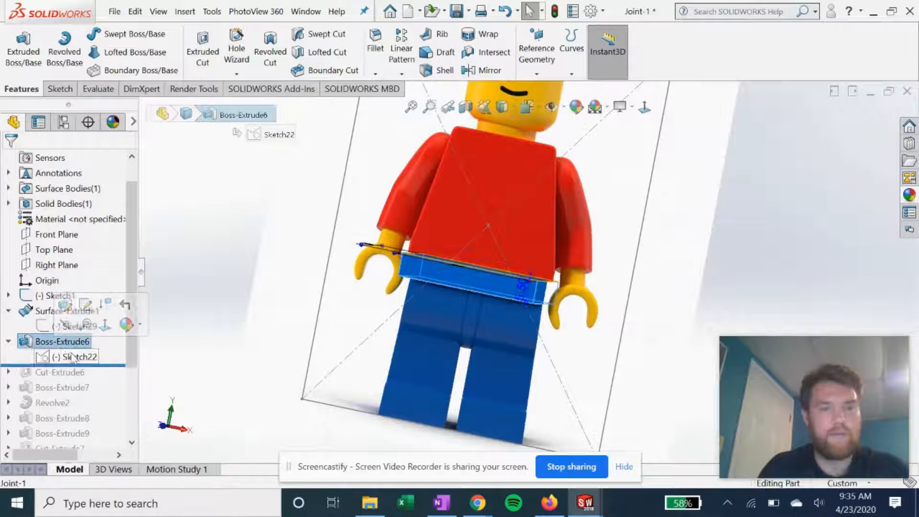
middle_click_drag(468, 297, 487, 296)
scroll(485, 295, "down", 3)
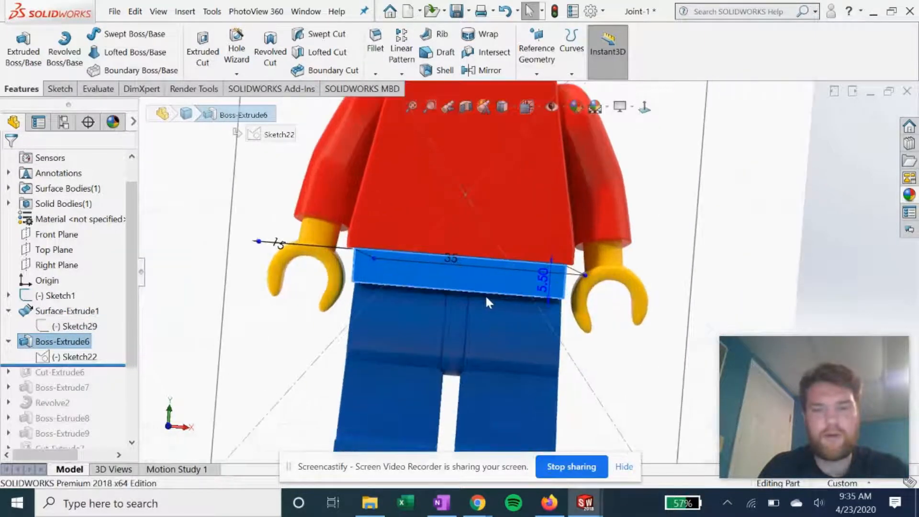
Step: Examine Sketch29 against the reference picture, open the definition of Surface-Extrude1 to review its mid-plane extrusion, and accept it
scroll(452, 300, "up", 4)
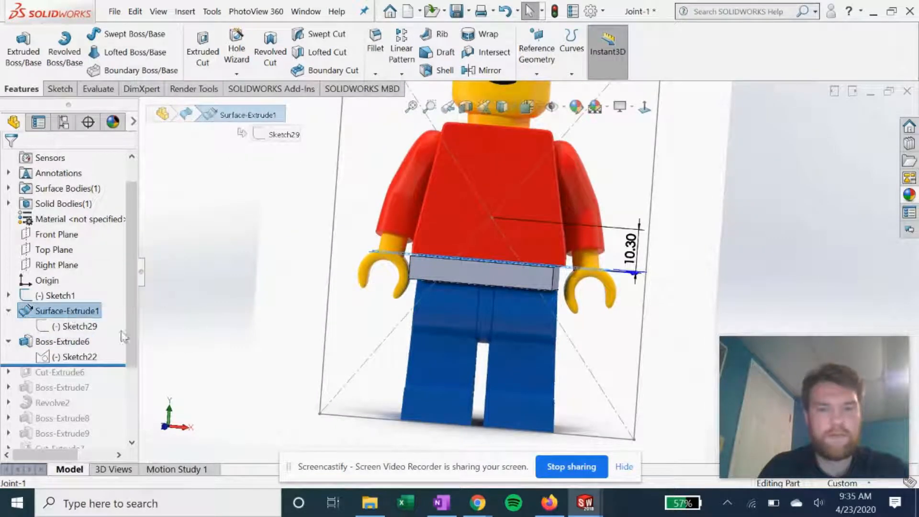
left_click(73, 323)
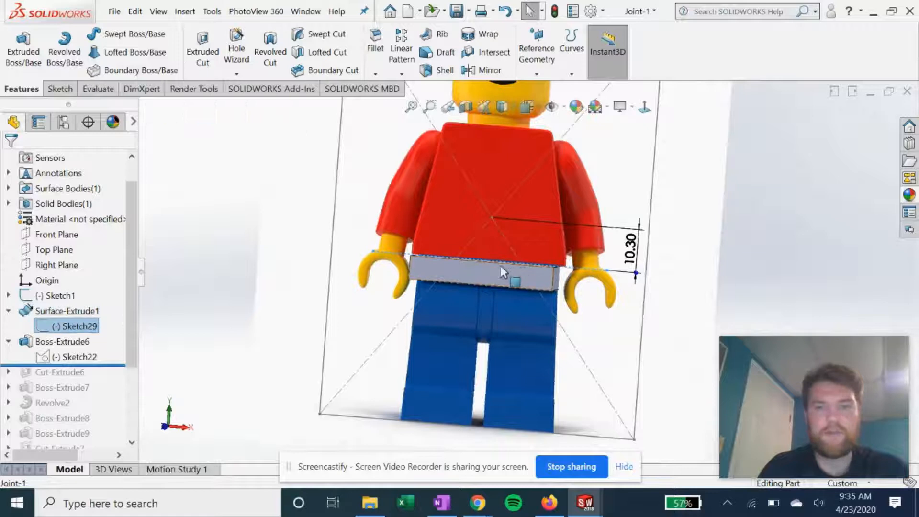
left_click(70, 313)
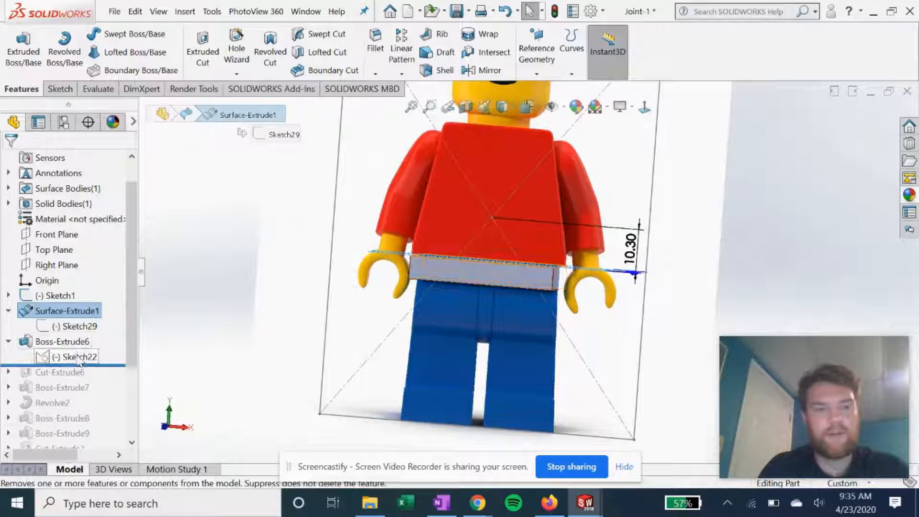
right_click(68, 313)
left_click(79, 186)
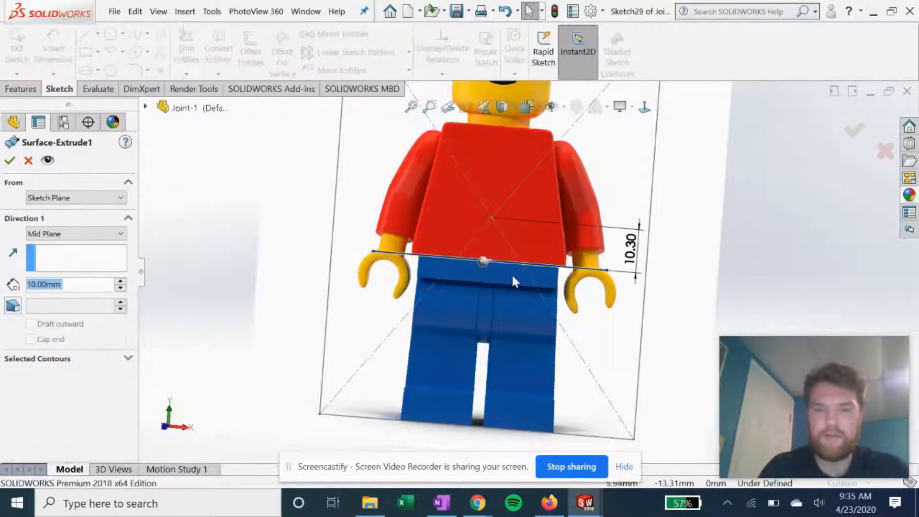
left_click(10, 161)
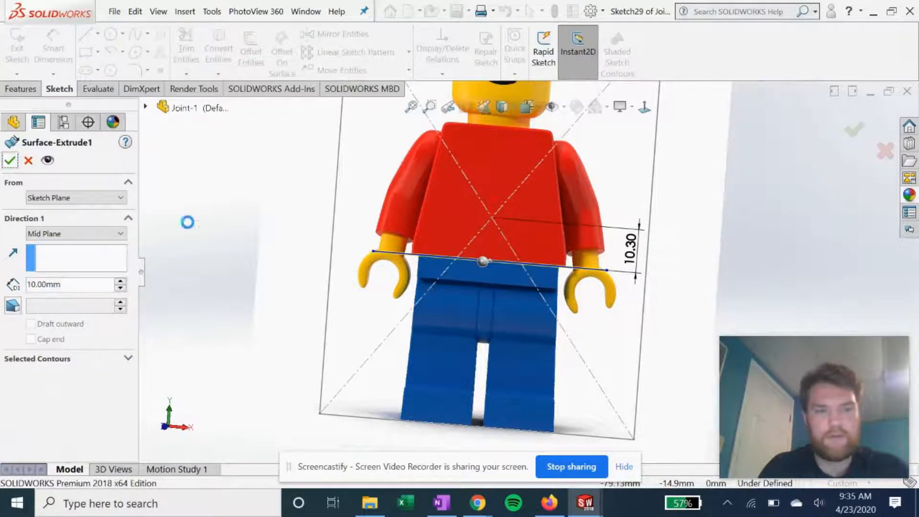
Step: Inspect the dimensions and position of the Boss-Extrude6 block against the reference picture
left_click(73, 340)
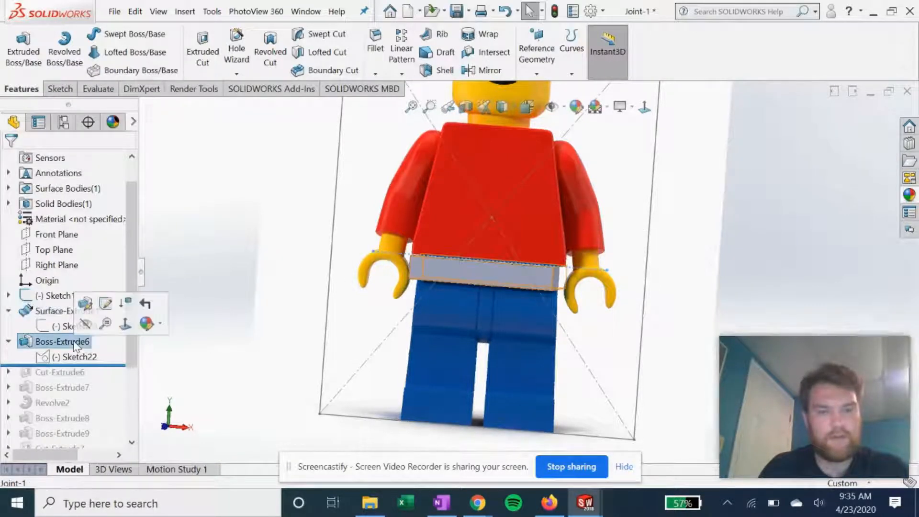
scroll(479, 308, "down", 5)
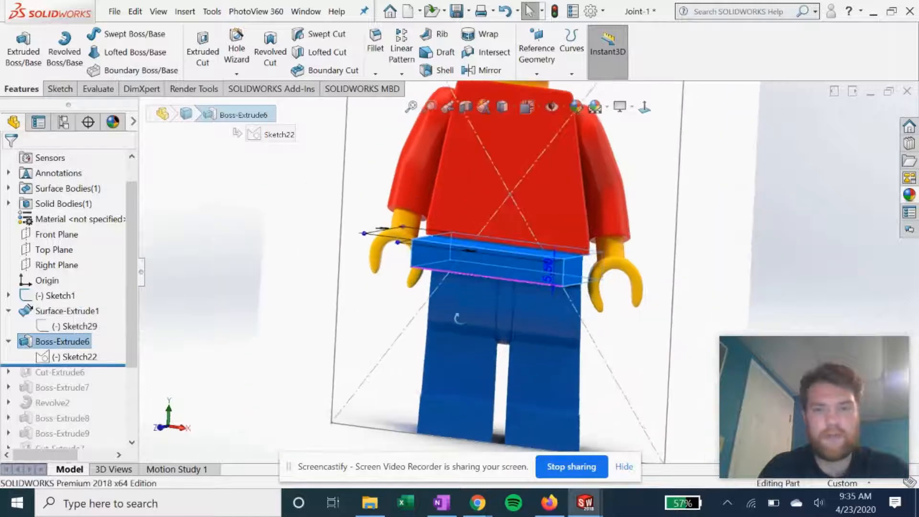
scroll(552, 274, "up", 3)
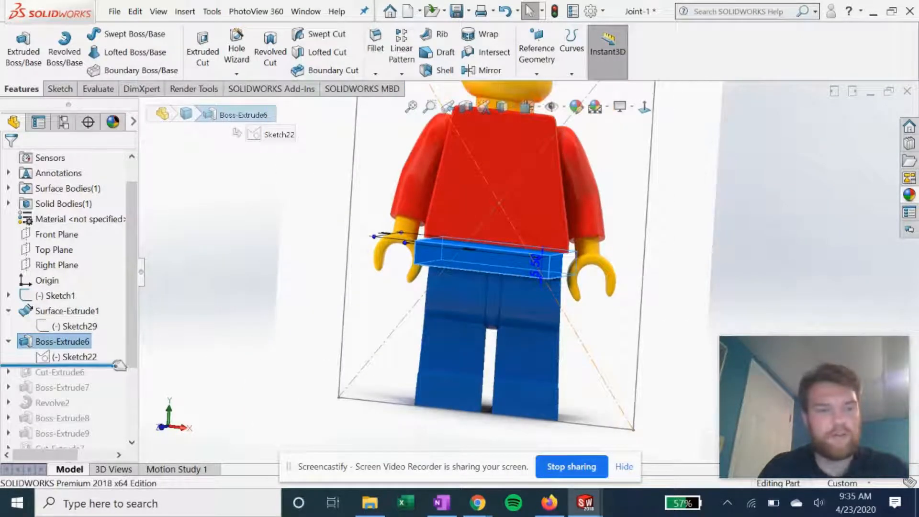
Step: Roll the model history forward to include Cut-Extrude6 and examine its circular profile, Sketch24, face-on
left_click_drag(120, 366, 118, 376)
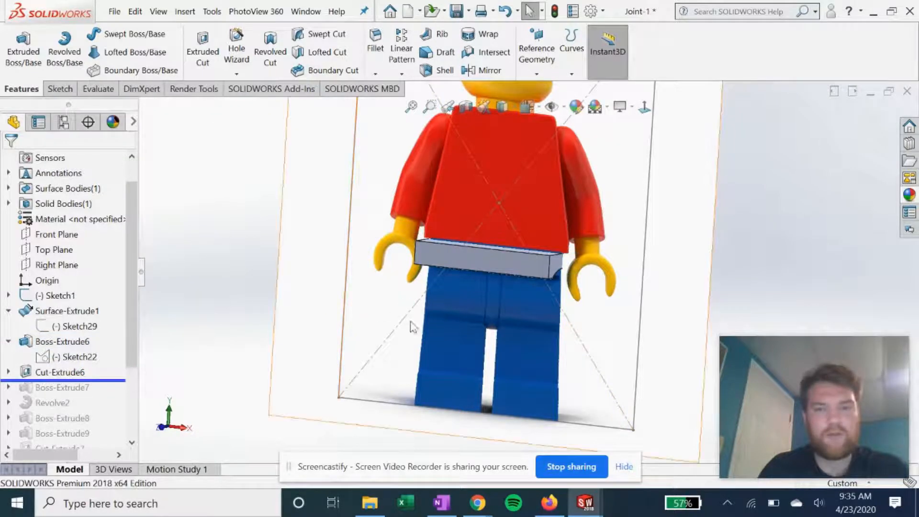
left_click(483, 258)
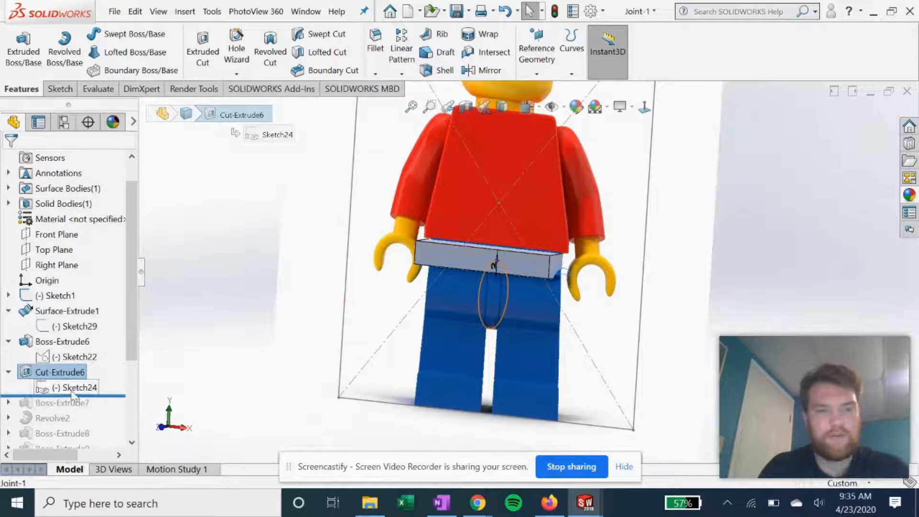
left_click(73, 388)
left_click(644, 107)
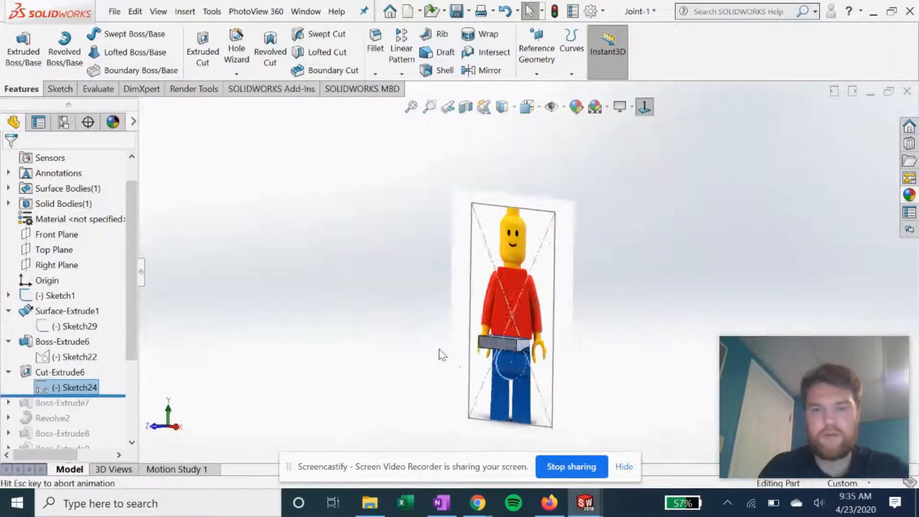
scroll(471, 410, "down", 10)
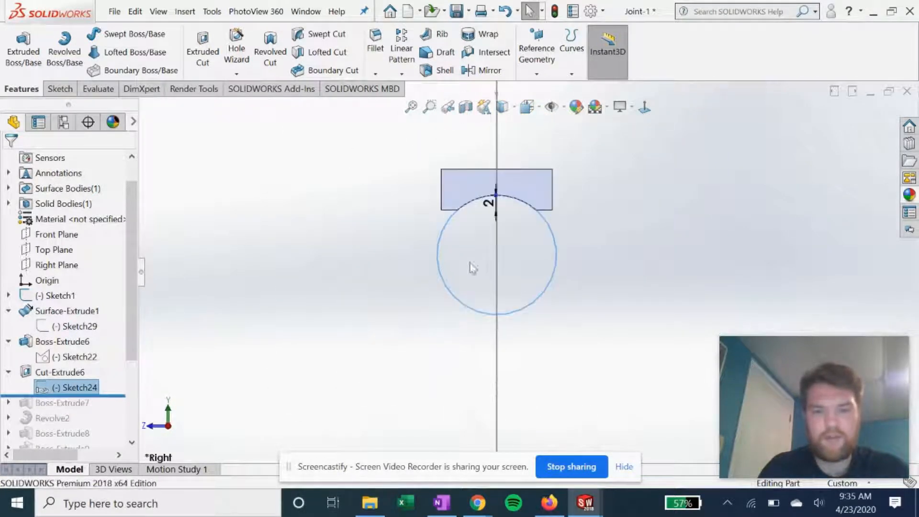
Step: Inspect the curved Cut-Extrude6 recess under the hip block and its circle from the side against the reference picture
mouse_move(489, 228)
middle_mouse_down()
mouse_move(349, 242)
mouse_move(294, 228)
middle_mouse_up()
scroll(386, 236, "down", 8)
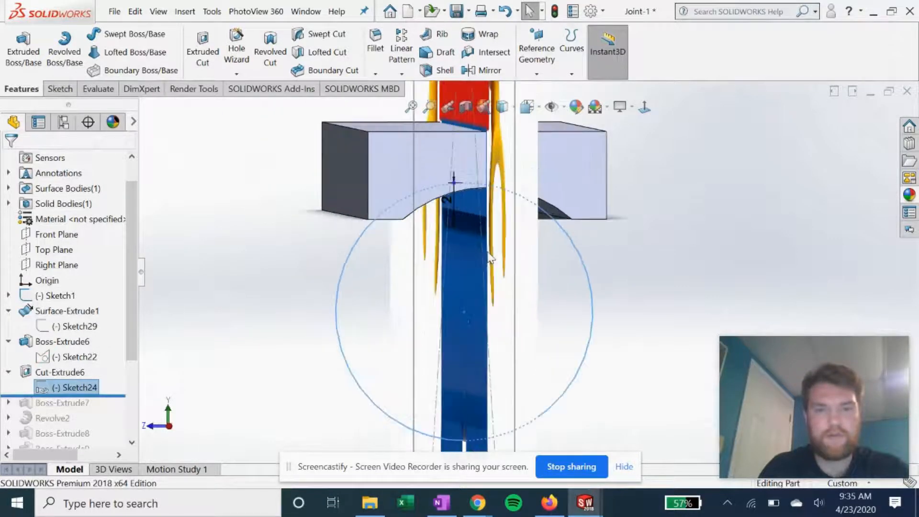
middle_click_drag(480, 257, 470, 248)
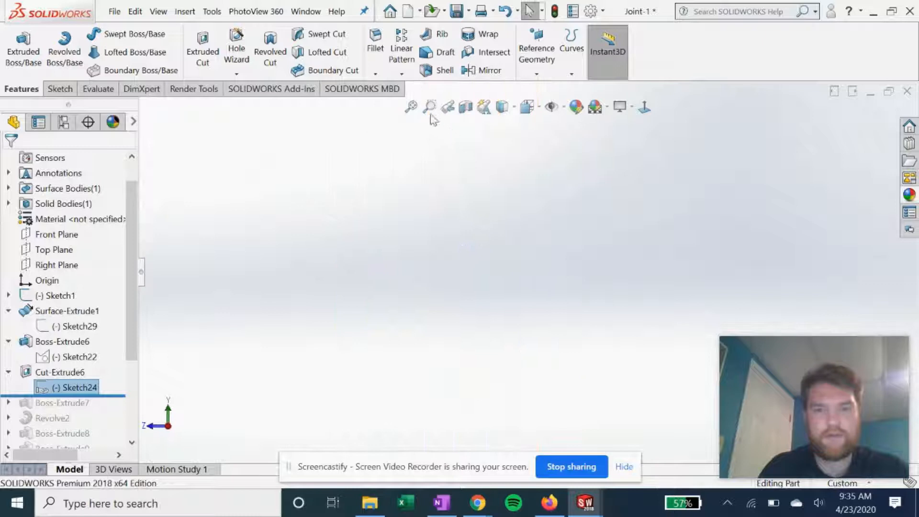
left_click(411, 107)
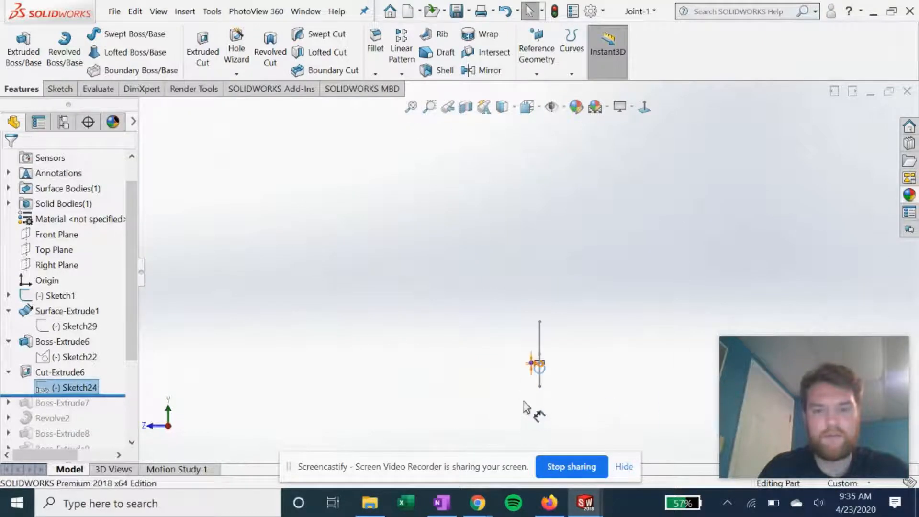
scroll(526, 407, "down", 6)
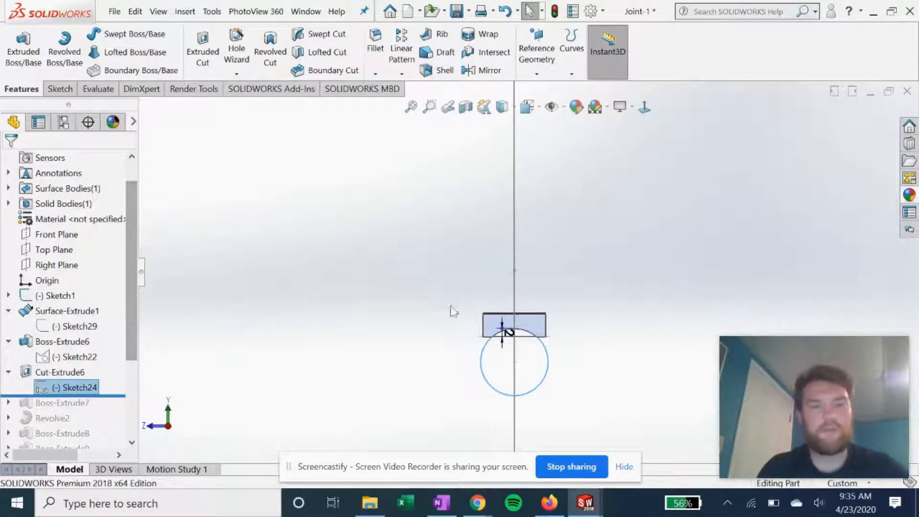
left_click(55, 374)
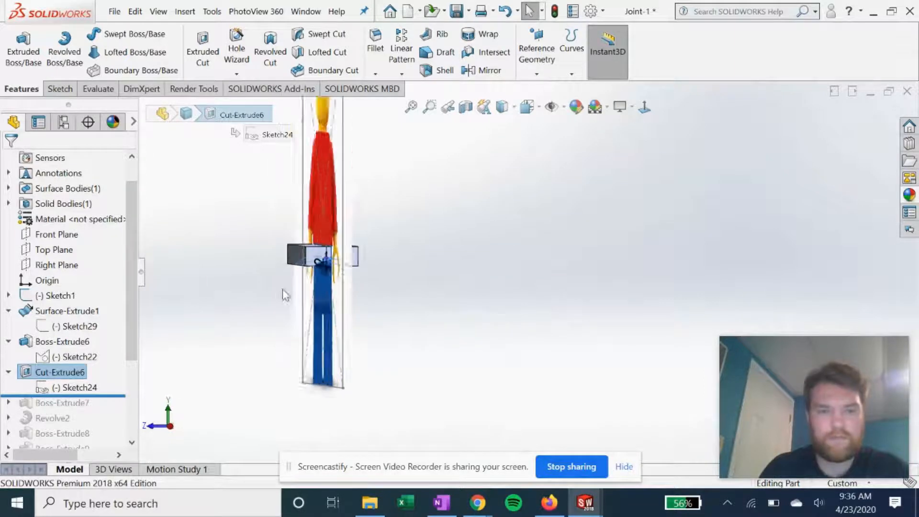
scroll(336, 252, "down", 3)
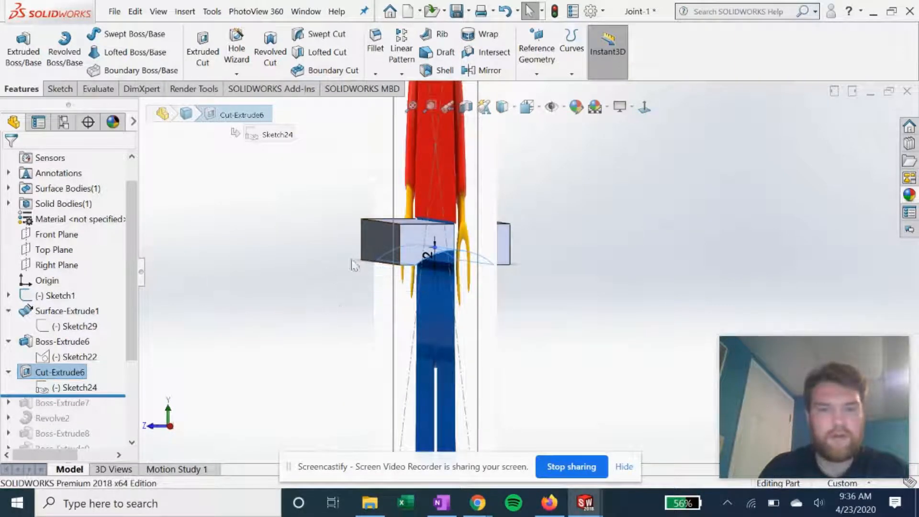
Step: Roll the model history forward to include Boss-Extrude7 and examine the disc under the hip block with its shared Sketch24
middle_click_drag(353, 276, 278, 262)
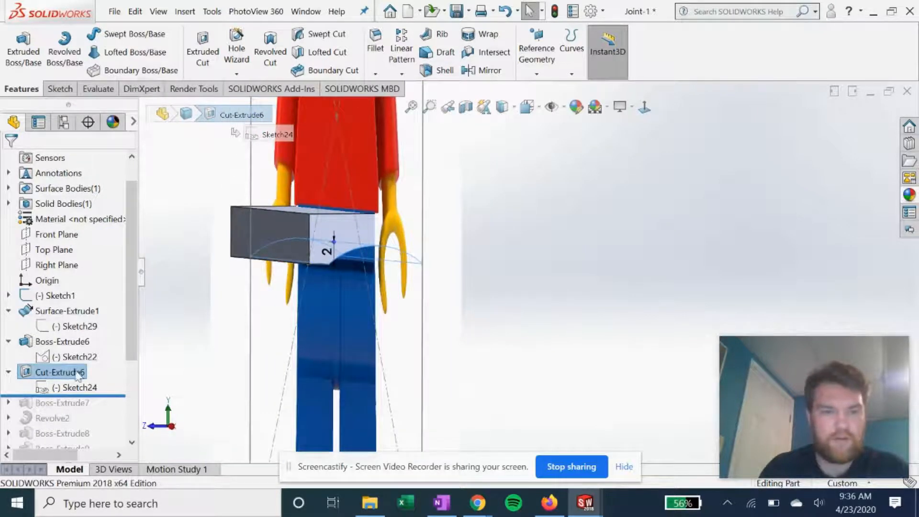
left_click_drag(98, 396, 96, 404)
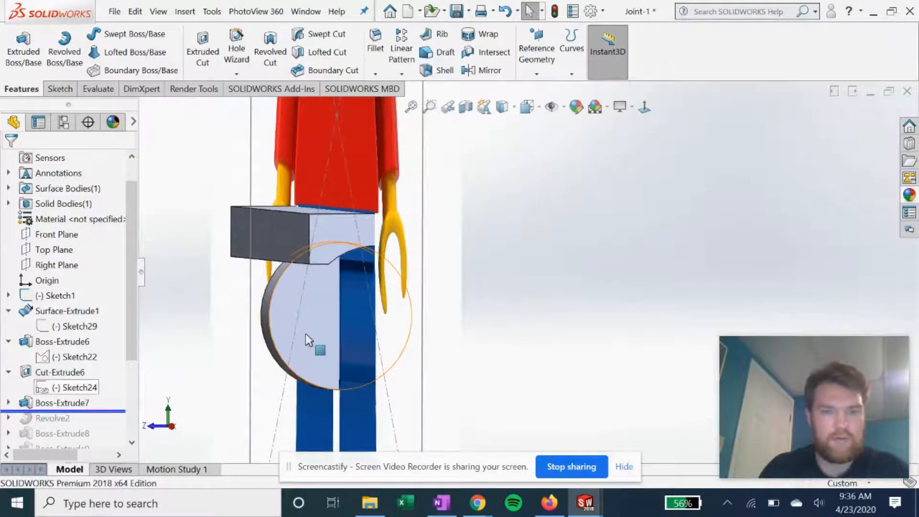
scroll(305, 333, "down", 2)
middle_click_drag(314, 327, 362, 312)
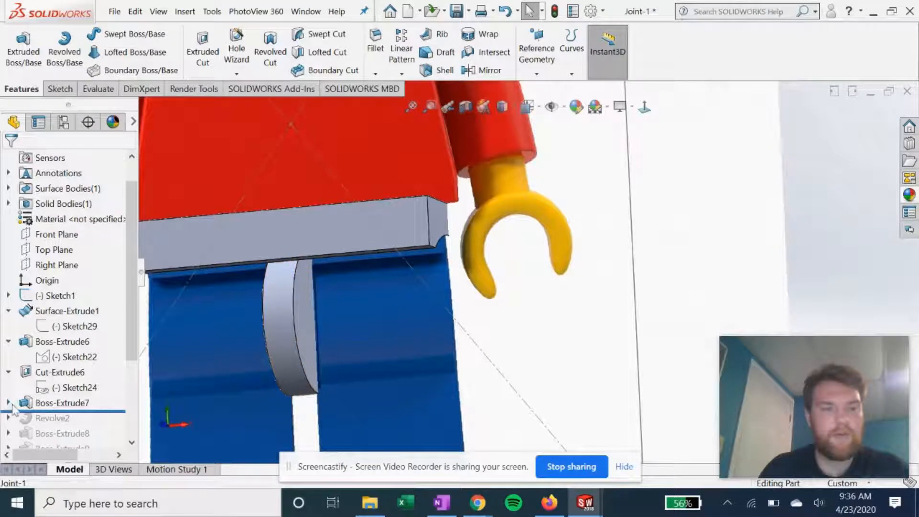
left_click(8, 402)
left_click(67, 418)
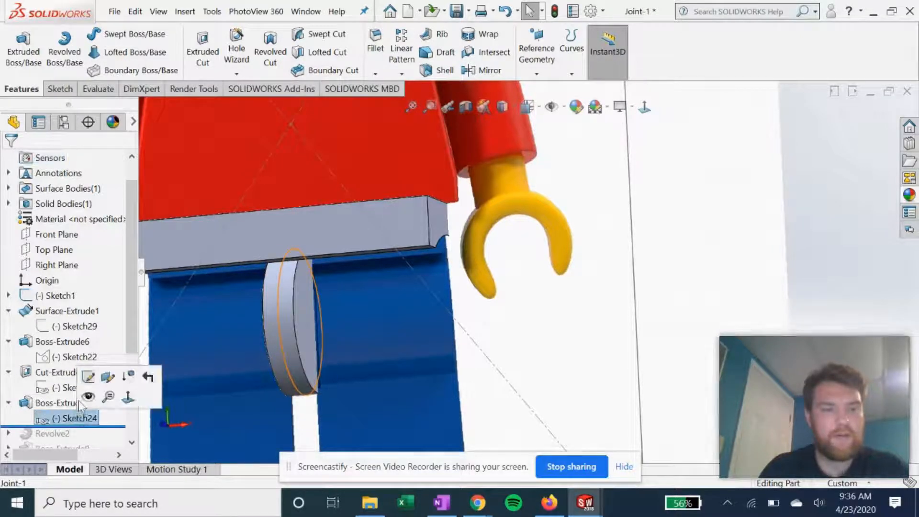
left_click(57, 372)
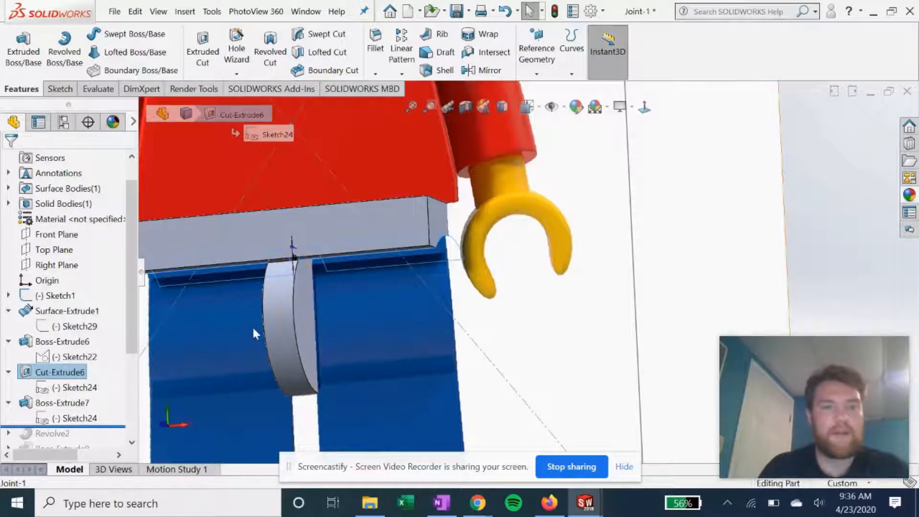
key("f")
left_click(62, 402)
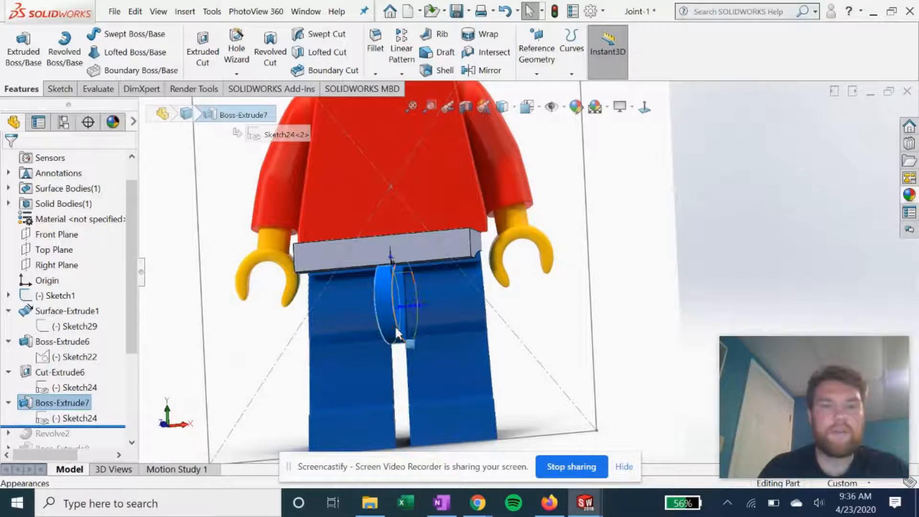
Step: Open the definition of Boss-Extrude7, review its mid-plane extrusion depth against the gap between the reference legs, and accept it
right_click(74, 402)
left_click(82, 164)
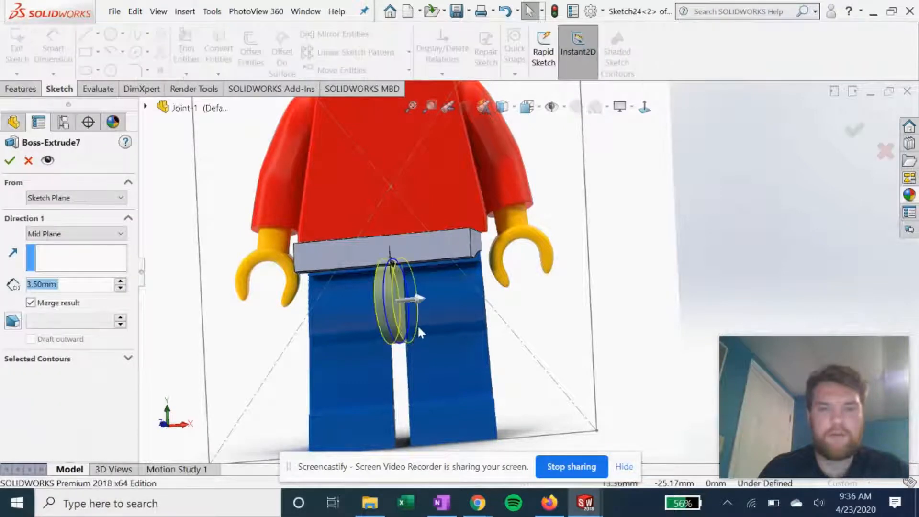
scroll(421, 326, "down", 1)
mouse_move(425, 337)
middle_mouse_down()
mouse_move(442, 369)
mouse_move(414, 326)
middle_mouse_up()
middle_click_drag(394, 266, 466, 243)
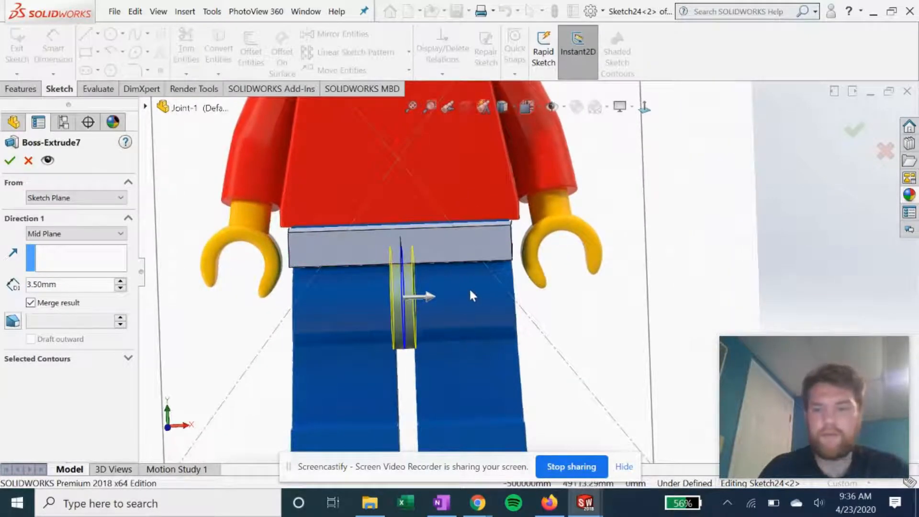
middle_click_drag(441, 318, 414, 320)
scroll(378, 328, "up", 4)
scroll(386, 329, "up", 3)
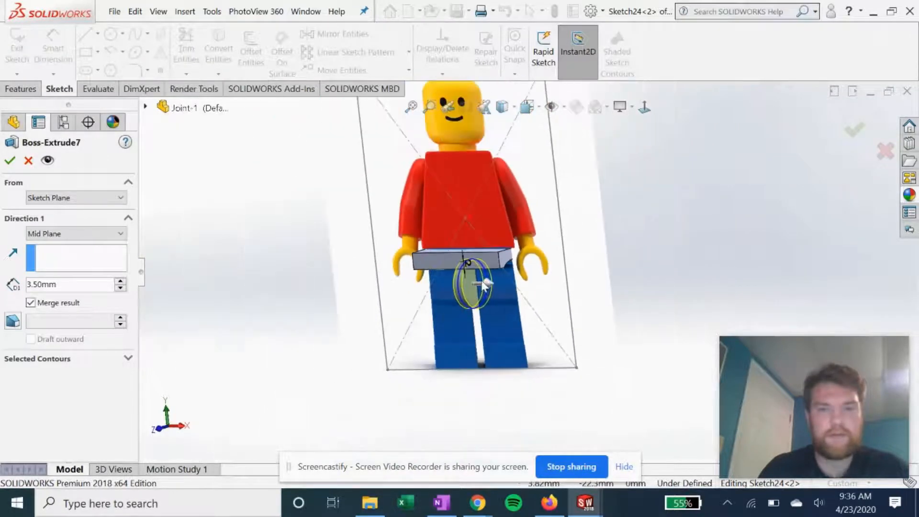
scroll(481, 262, "up", 2)
left_click(145, 106)
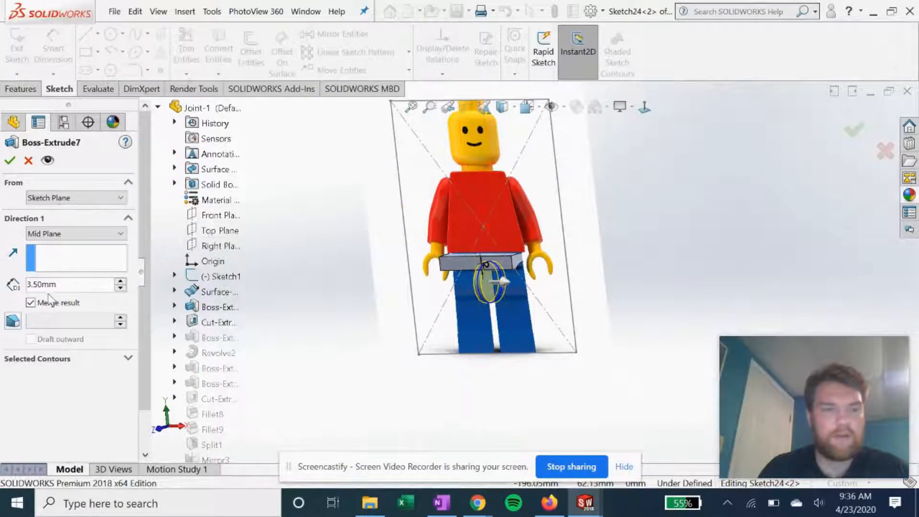
scroll(505, 290, "down", 5)
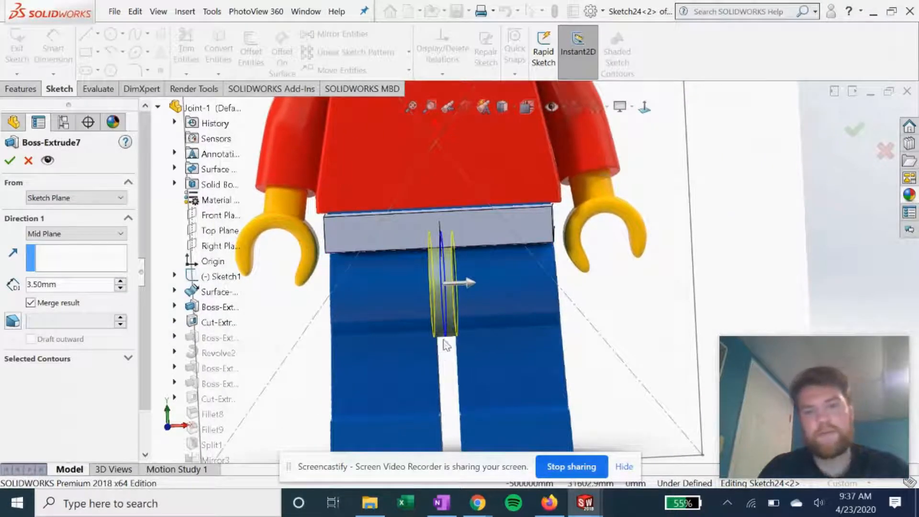
left_click(10, 160)
Step: Roll the model history forward to include Revolve2 and examine the dimensions of its profile, Sketch25
middle_click_drag(478, 328, 455, 354)
middle_click_drag(519, 271, 479, 286)
left_click_drag(133, 292, 131, 352)
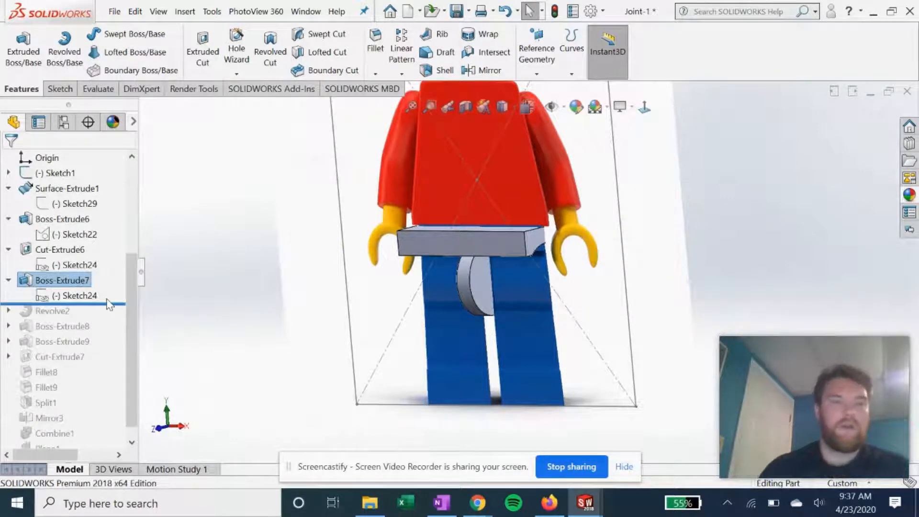
left_click_drag(113, 302, 111, 318)
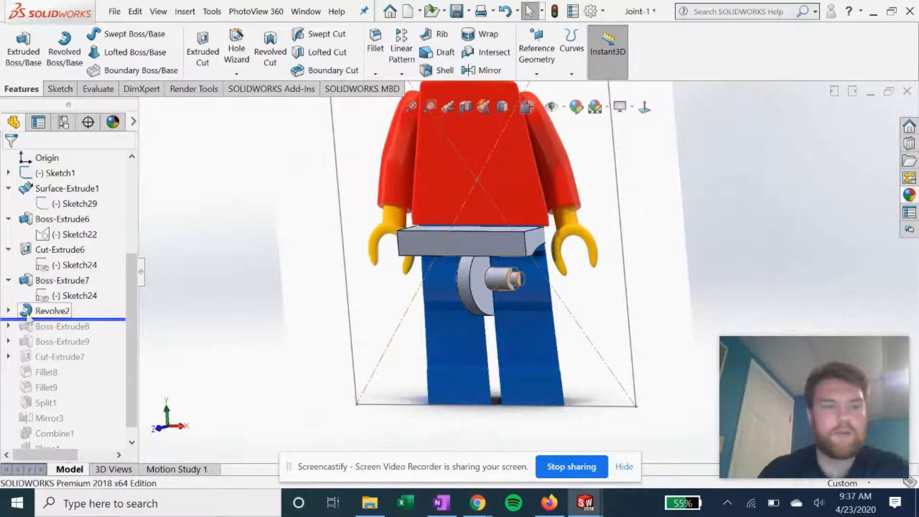
left_click(9, 310)
left_click(67, 326)
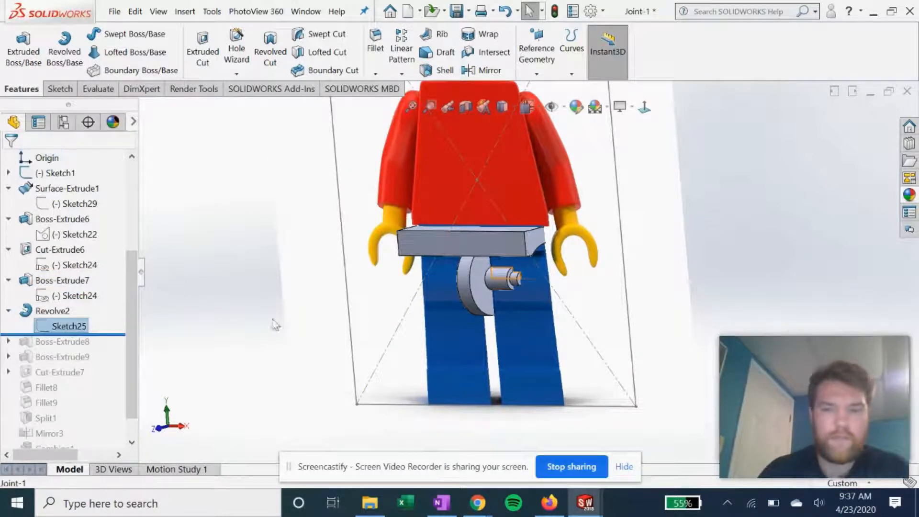
scroll(522, 277, "down", 3)
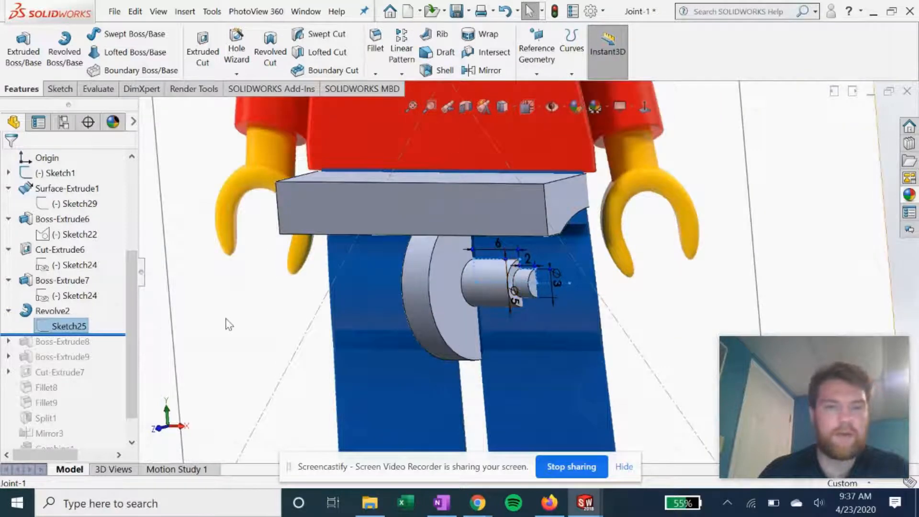
Step: Open Sketch25 for editing, inspect the stepped pin profile face-on against the reference picture, and exit the sketch
right_click(81, 327)
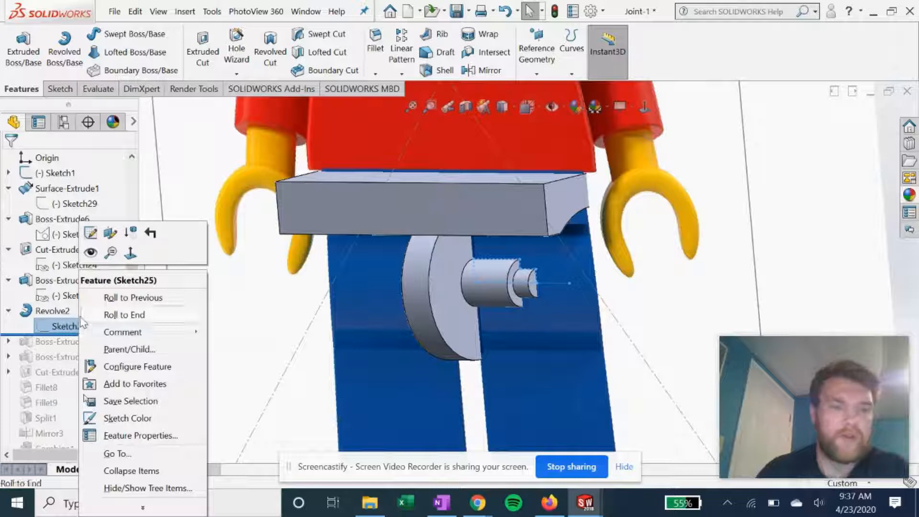
left_click(90, 233)
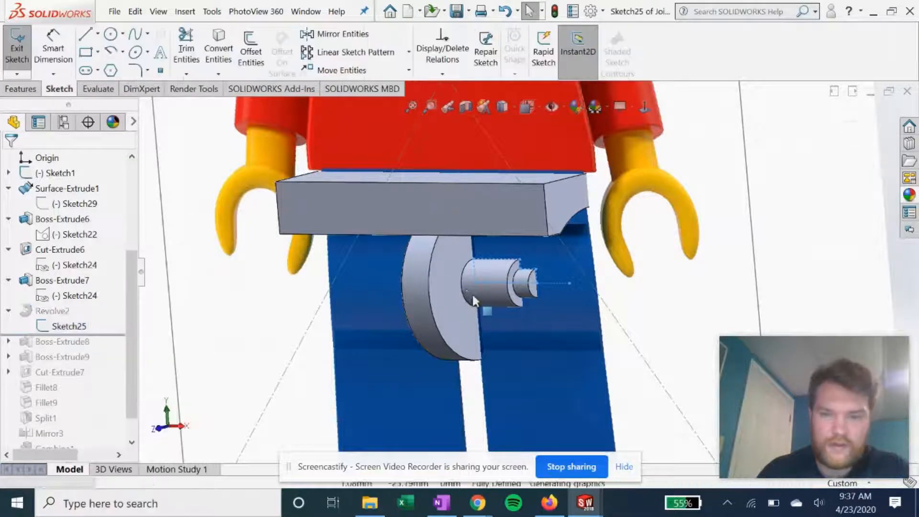
left_click(644, 107)
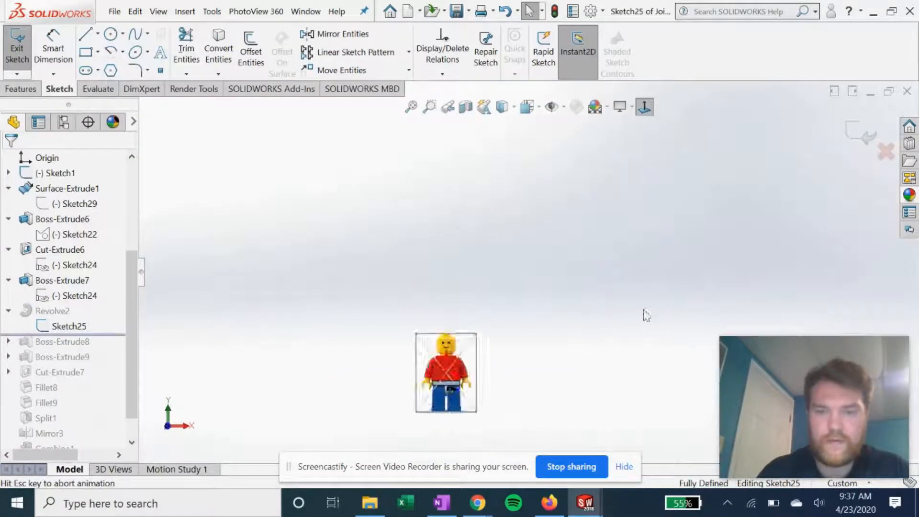
scroll(397, 386, "down", 10)
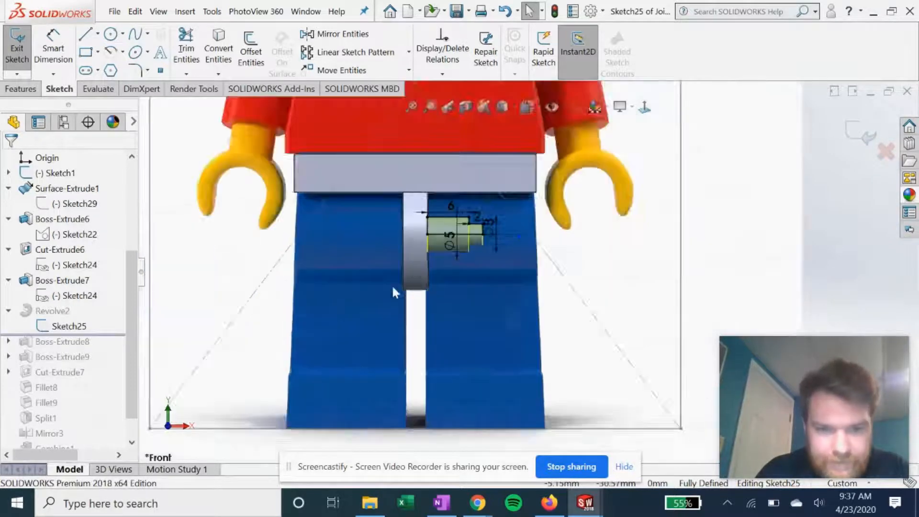
scroll(495, 240, "down", 2)
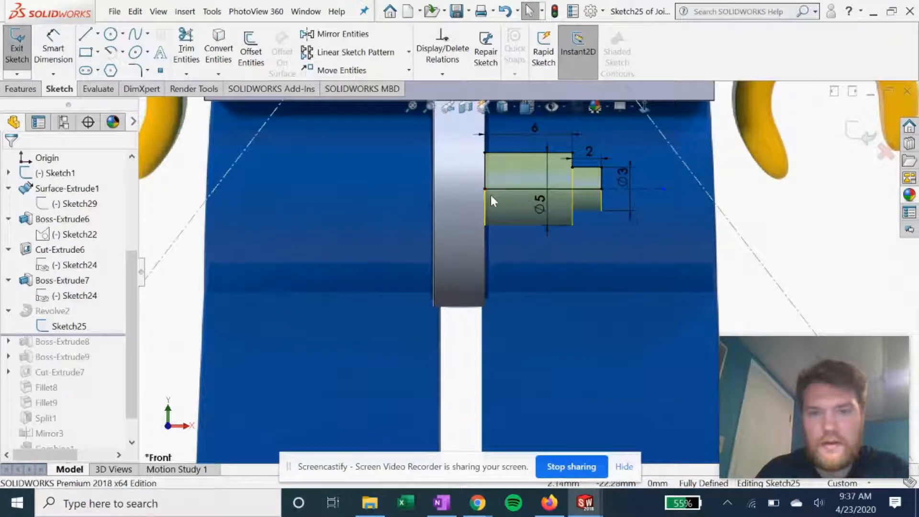
scroll(524, 209, "up", 3)
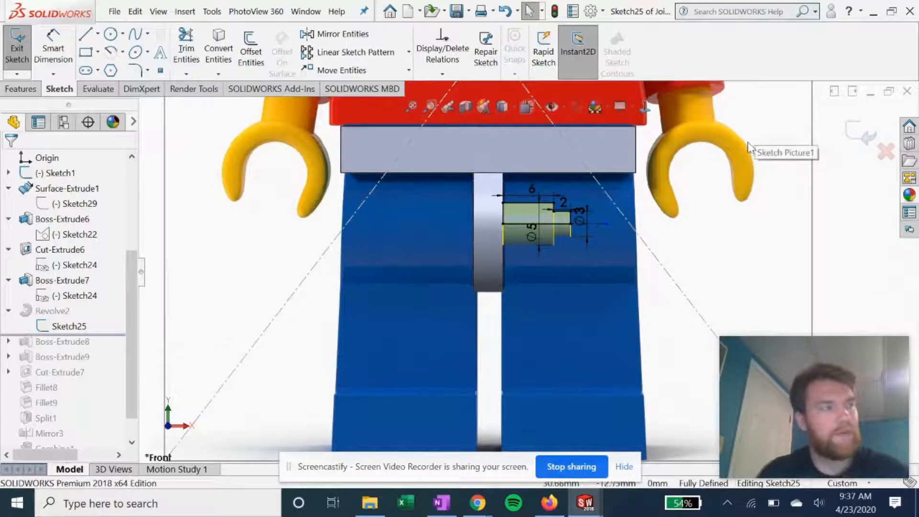
left_click(861, 146)
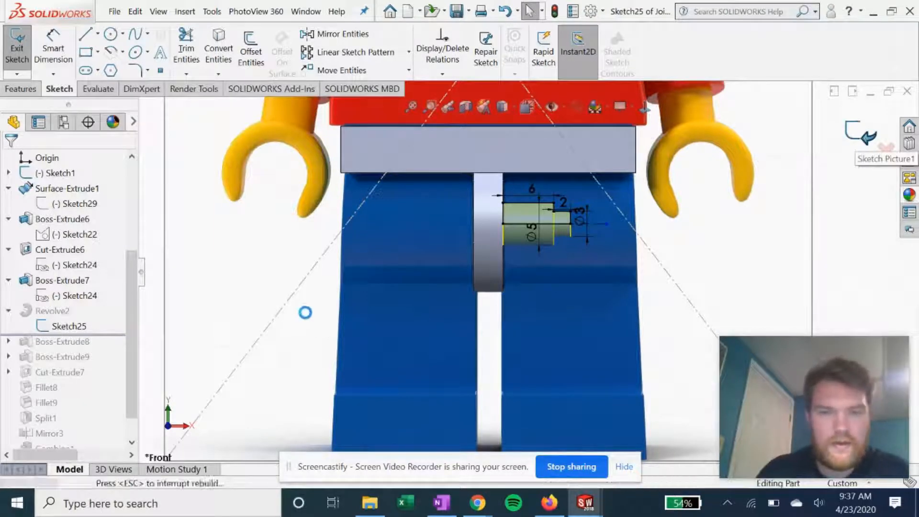
Step: Open the definition of Revolve2 to review its axis and angle of revolution, and accept it
left_click(51, 311)
left_click(60, 277)
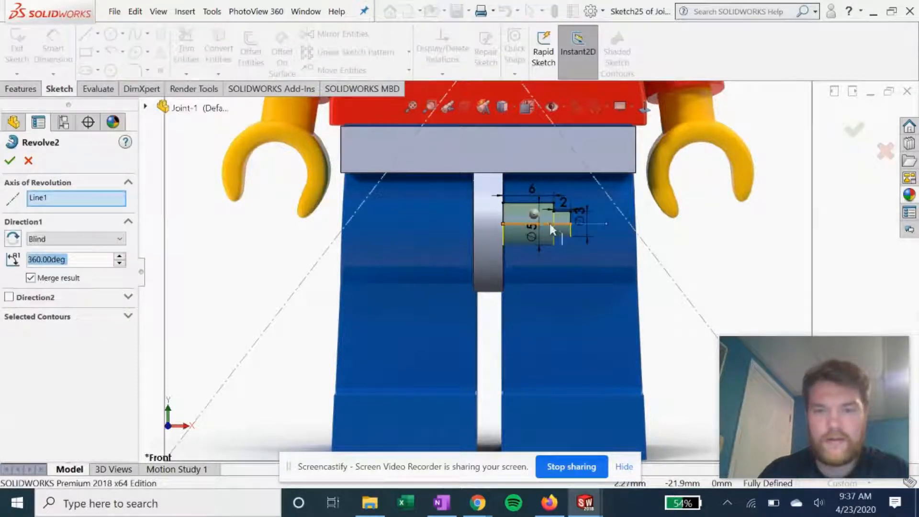
middle_click_drag(514, 256, 489, 260)
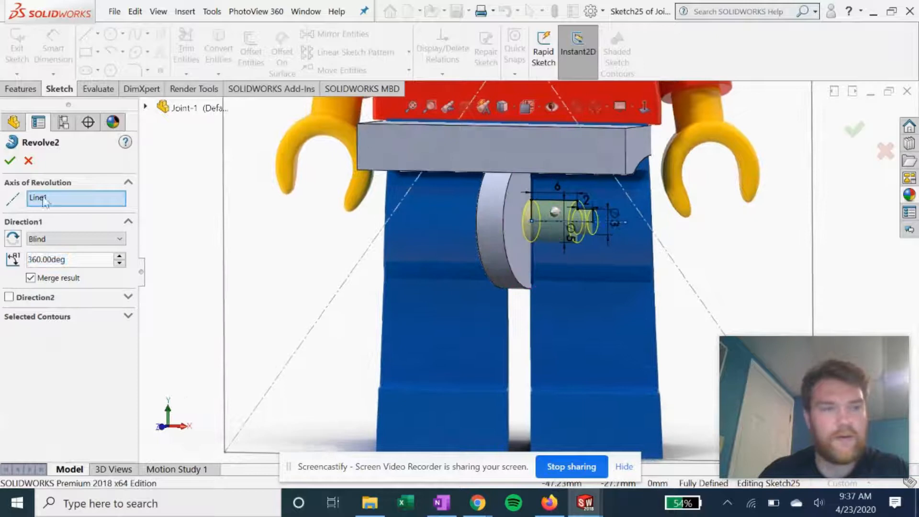
left_click(10, 161)
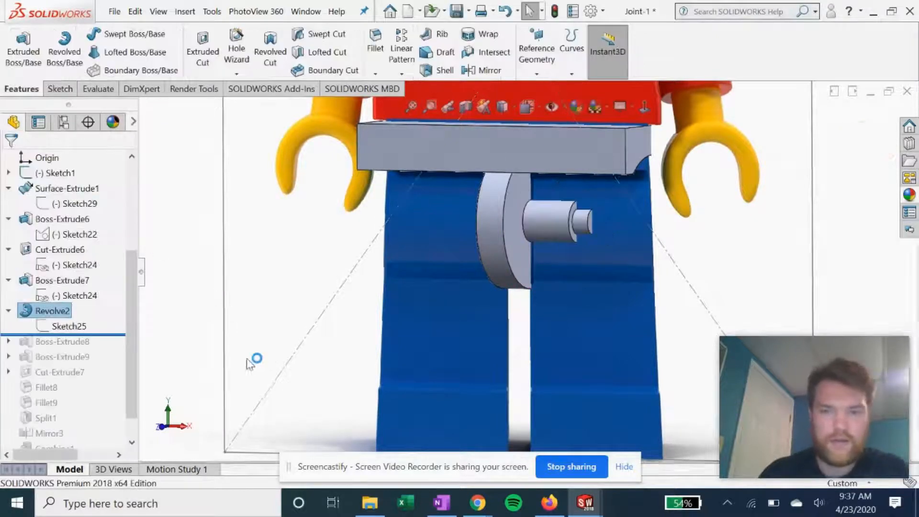
Step: Roll the model history forward to include Boss-Extrude8 and hide Sketch1, which holds the reference picture
scroll(95, 333, "down", 1)
left_click_drag(111, 301, 111, 314)
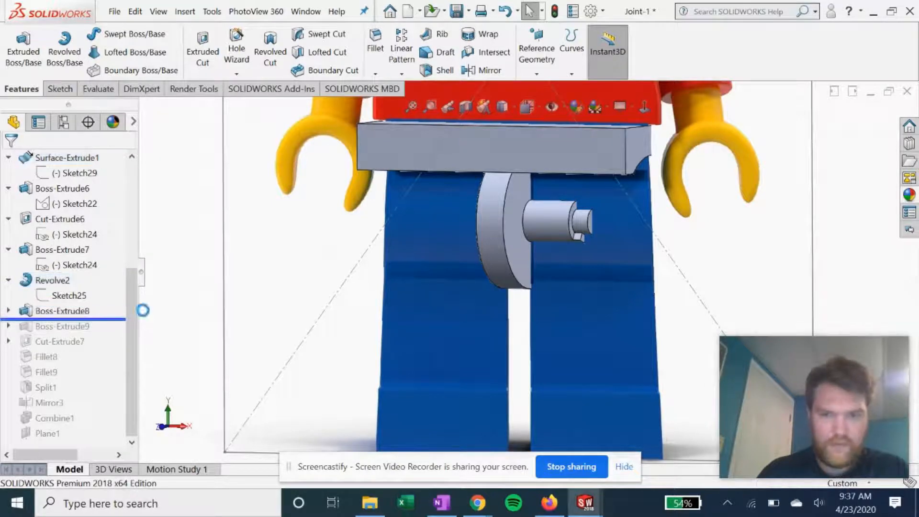
scroll(455, 296, "up", 1)
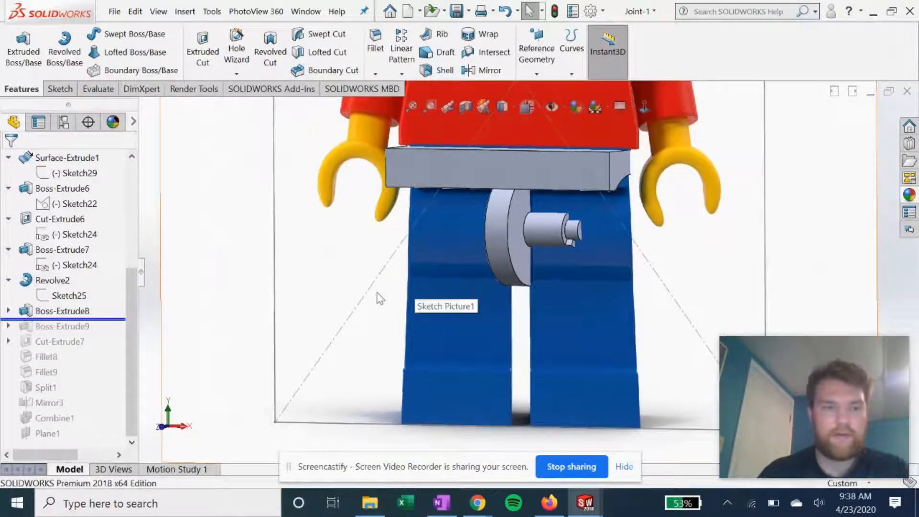
scroll(134, 297, "up", 4)
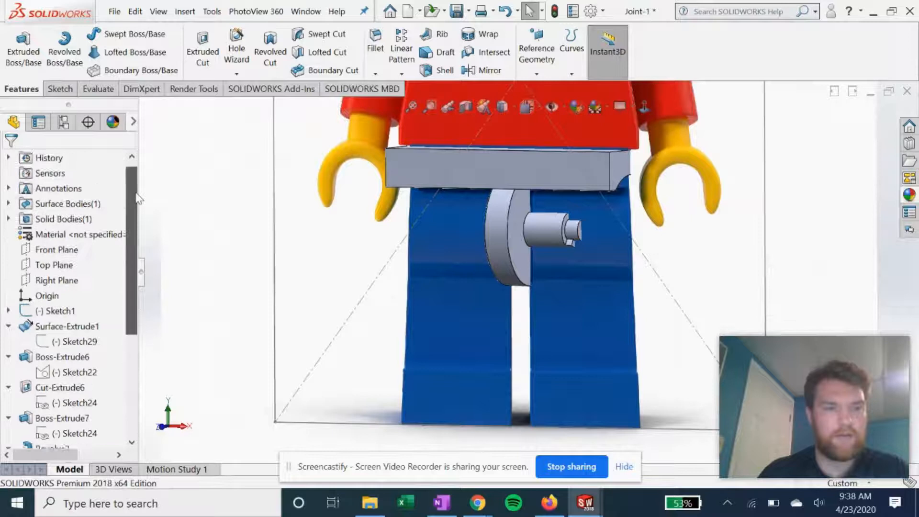
left_click(57, 326)
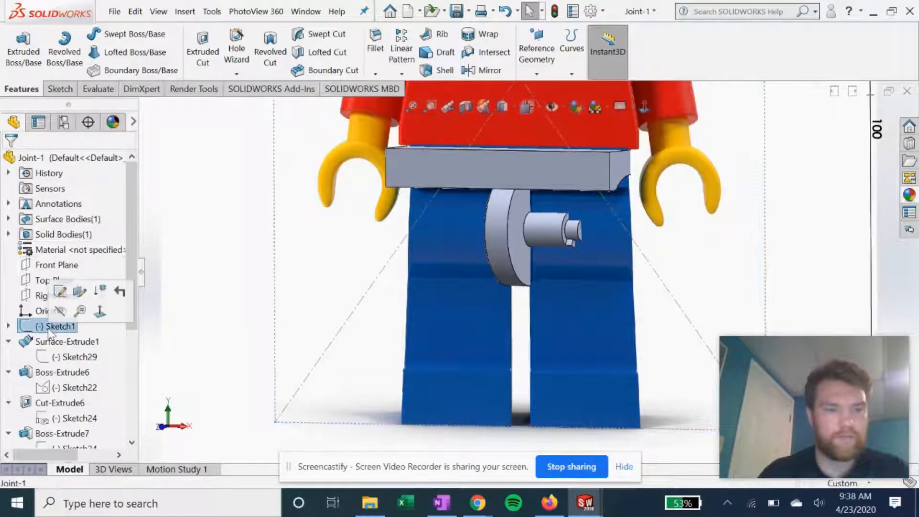
left_click(60, 311)
scroll(539, 229, "down", 2)
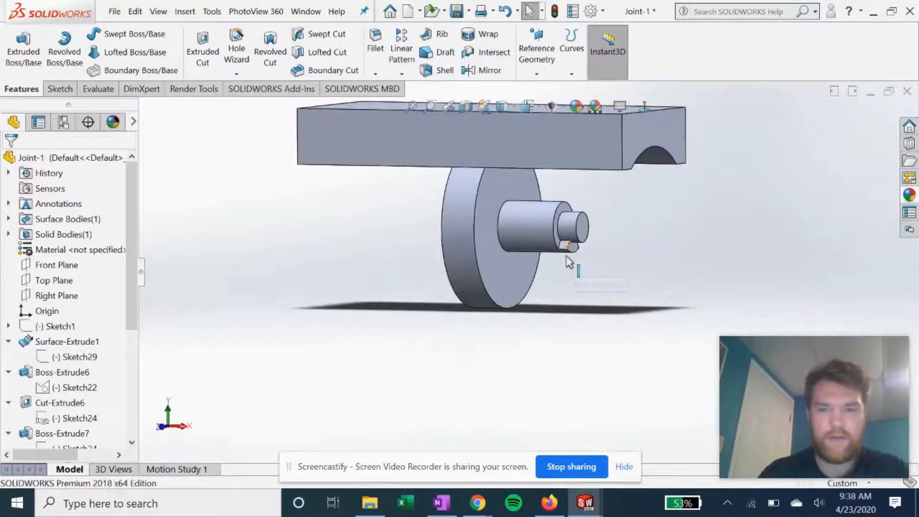
Step: Examine the small Boss-Extrude8 tab at the end of the pin together with its profile, Sketch26
middle_click_drag(553, 249, 526, 225)
scroll(158, 383, "down", 1)
scroll(111, 353, "down", 3)
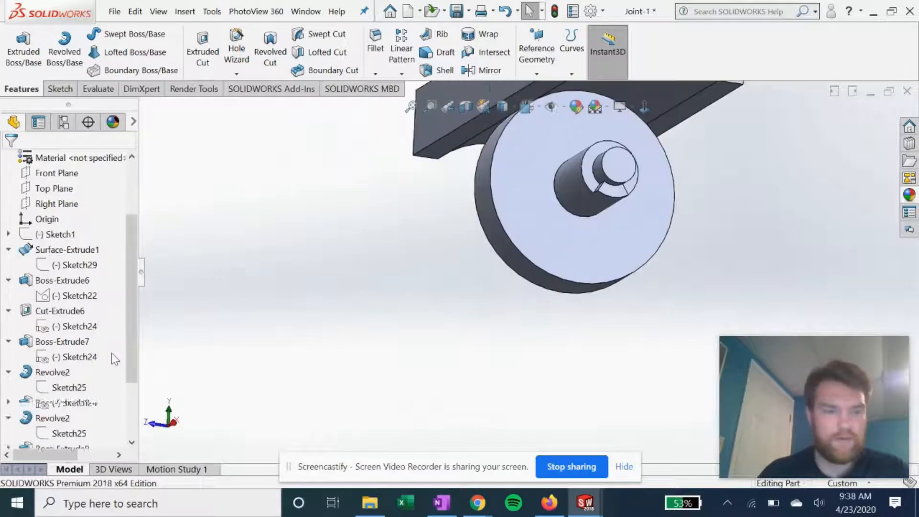
left_click(67, 359)
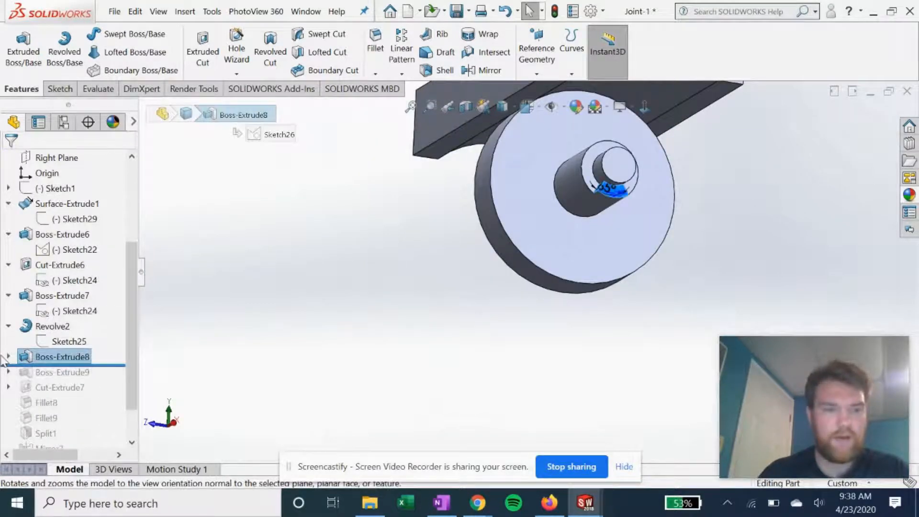
double_click(70, 358)
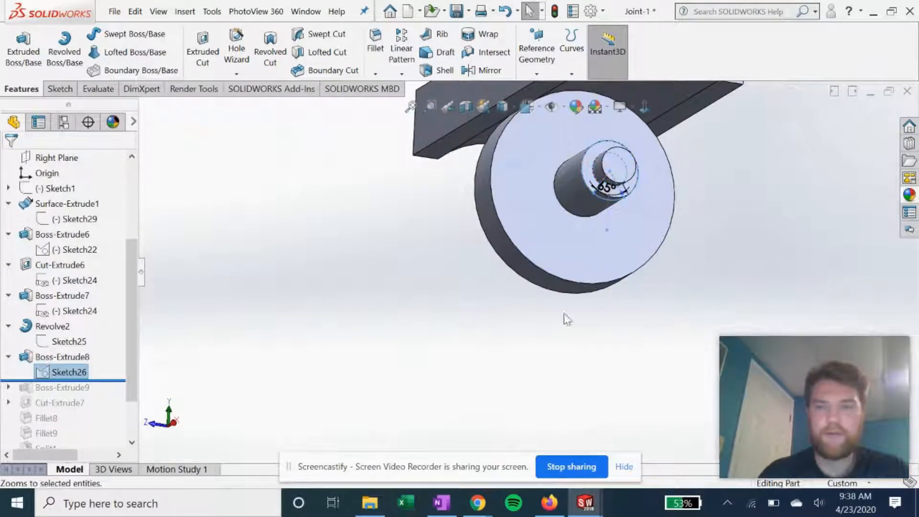
middle_click_drag(625, 266, 650, 285)
Step: Roll the model history forward to include Boss-Extrude9 on top of the hip block
scroll(94, 353, "down", 2)
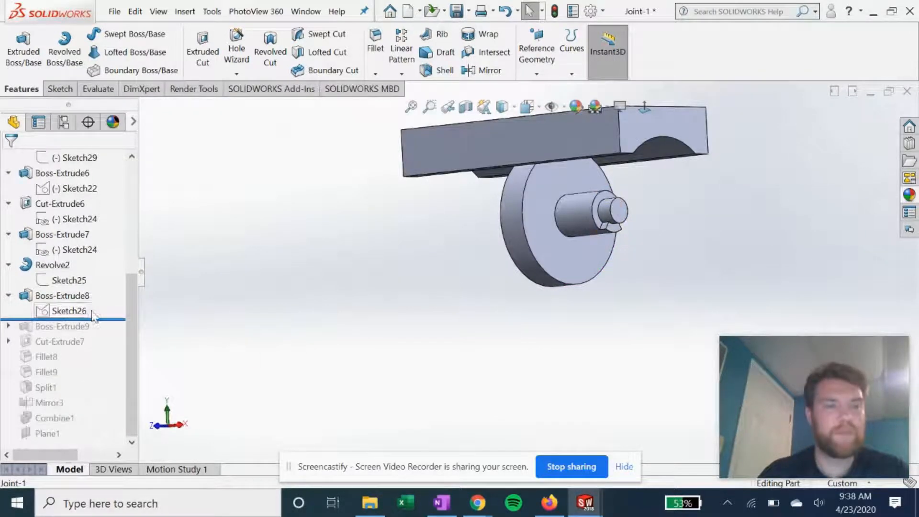
left_click_drag(106, 316, 102, 332)
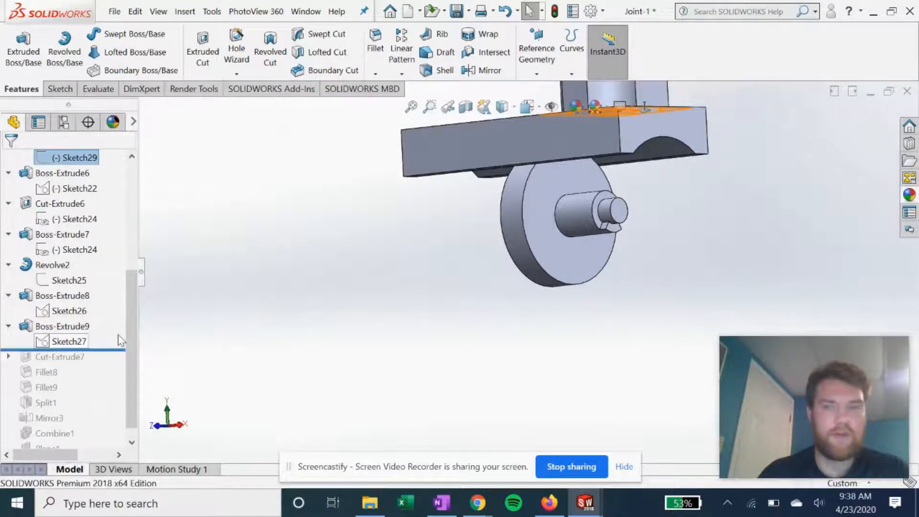
Step: Examine the Boss-Extrude9 post on the hip block and open its profile, Sketch27, to review the dimensions
scroll(444, 263, "up", 3)
middle_click_drag(462, 225, 459, 262)
scroll(462, 262, "up", 1)
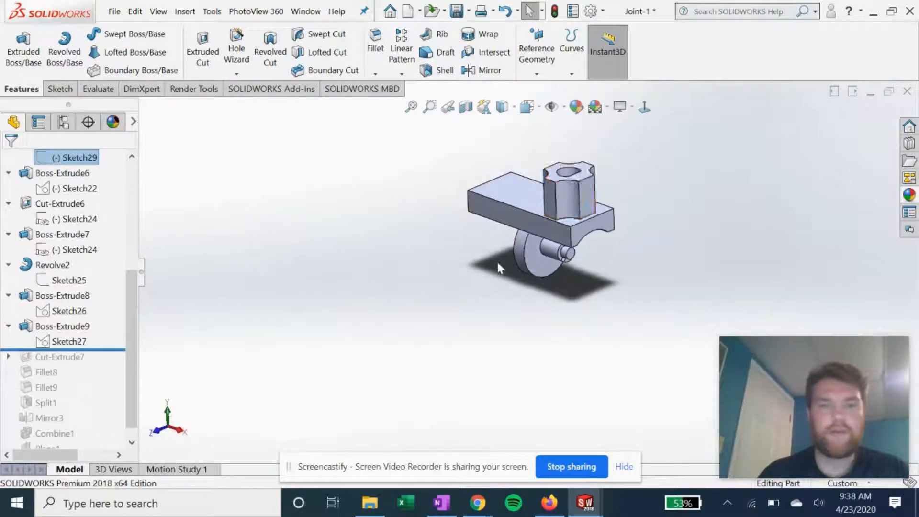
scroll(547, 230, "down", 3)
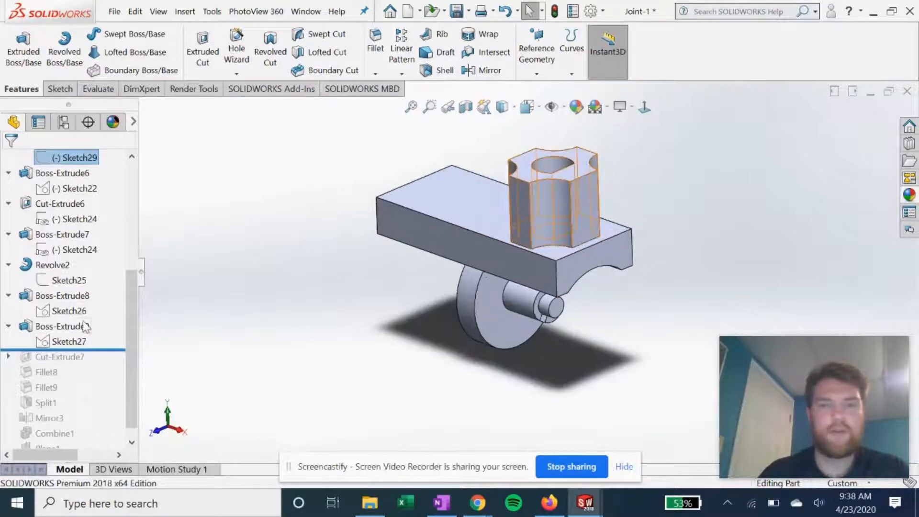
scroll(542, 208, "down", 2)
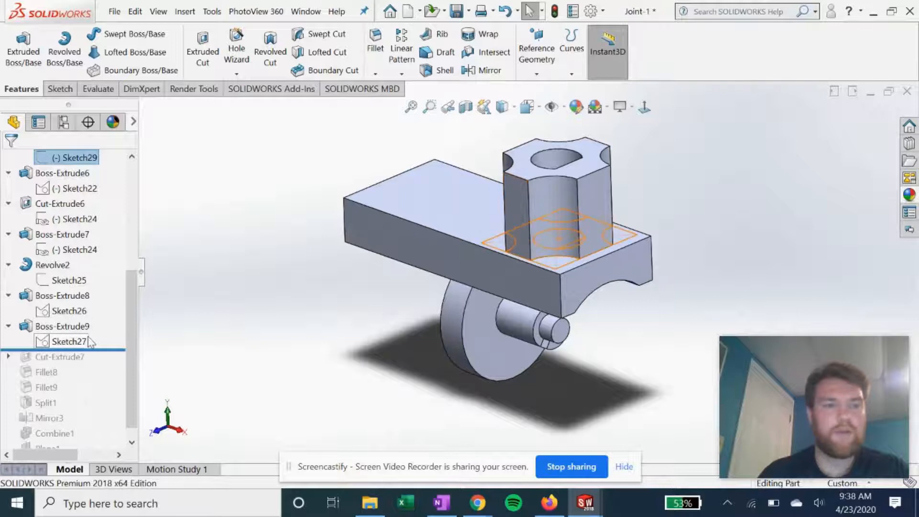
left_click(67, 341)
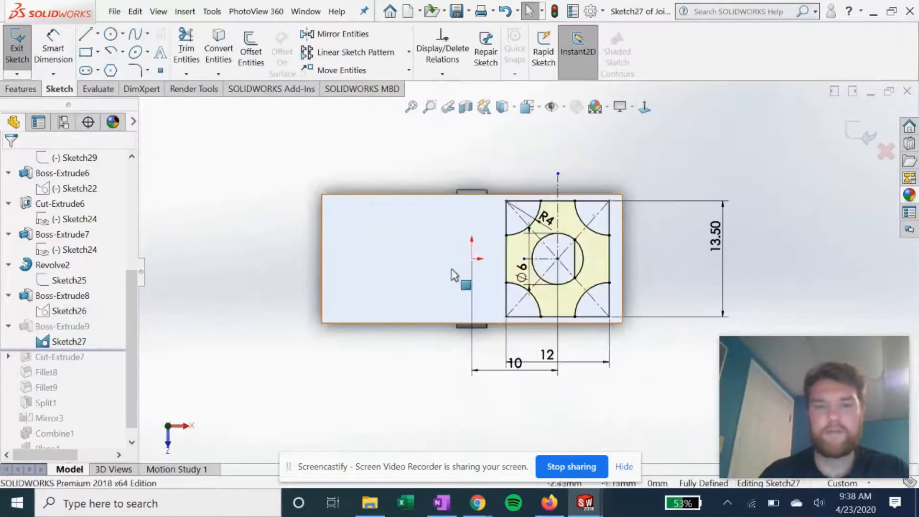
scroll(570, 258, "down", 3)
scroll(596, 288, "up", 3)
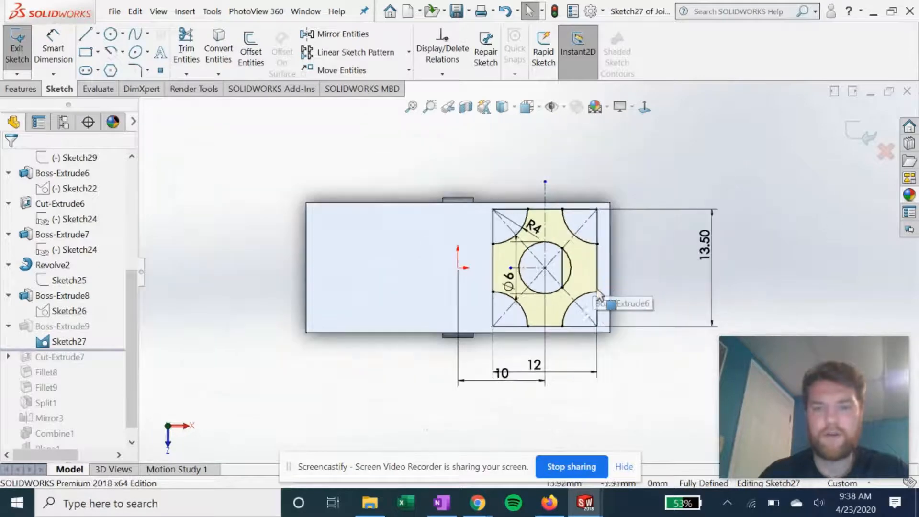
mouse_move(579, 327)
middle_mouse_down()
mouse_move(573, 179)
mouse_move(588, 173)
middle_mouse_up()
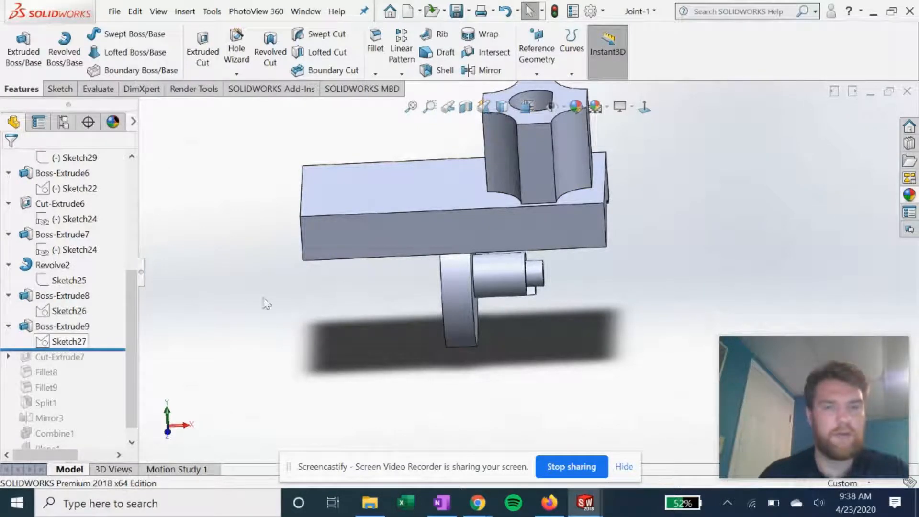
Step: Open the definition of Boss-Extrude9 to review its depth and selected contours, and accept it
left_click(63, 326)
left_click(72, 292)
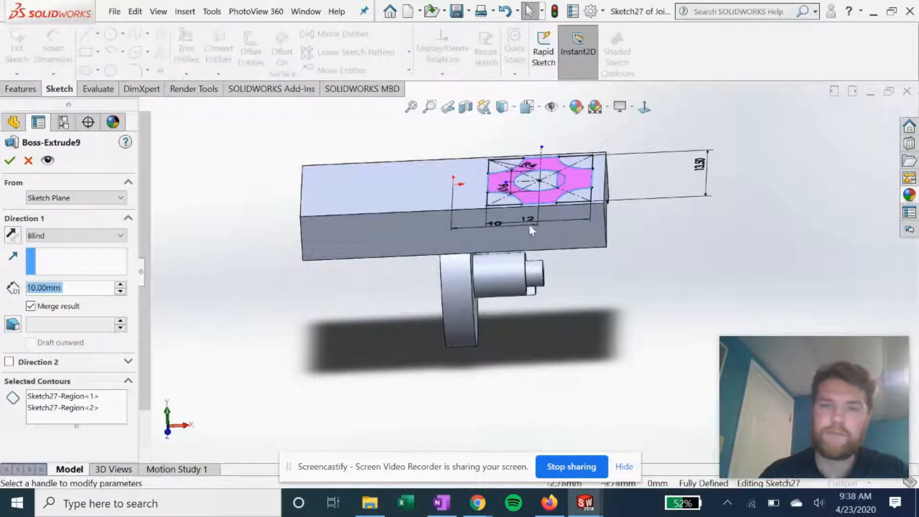
left_click(10, 162)
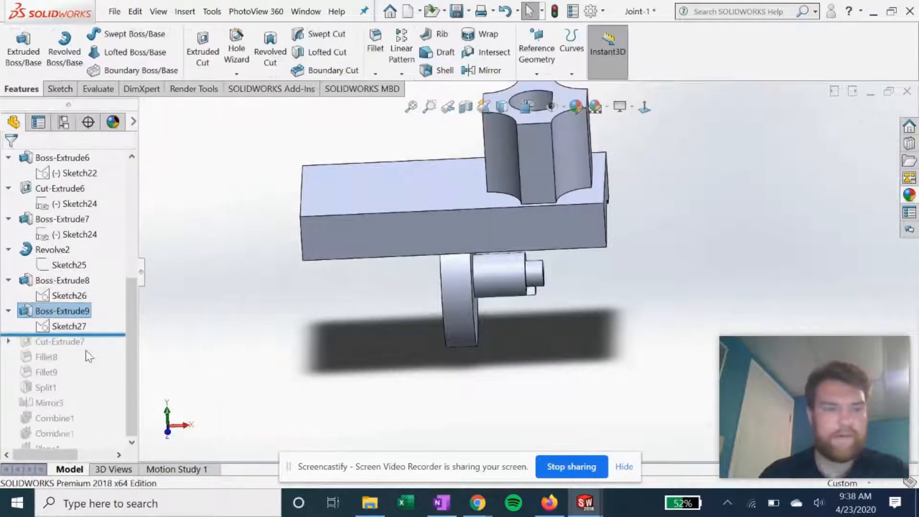
Step: Roll the model history forward to include Cut-Extrude7 and inspect its angled cutting line, Sketch28, face-on
left_click_drag(117, 332, 118, 341)
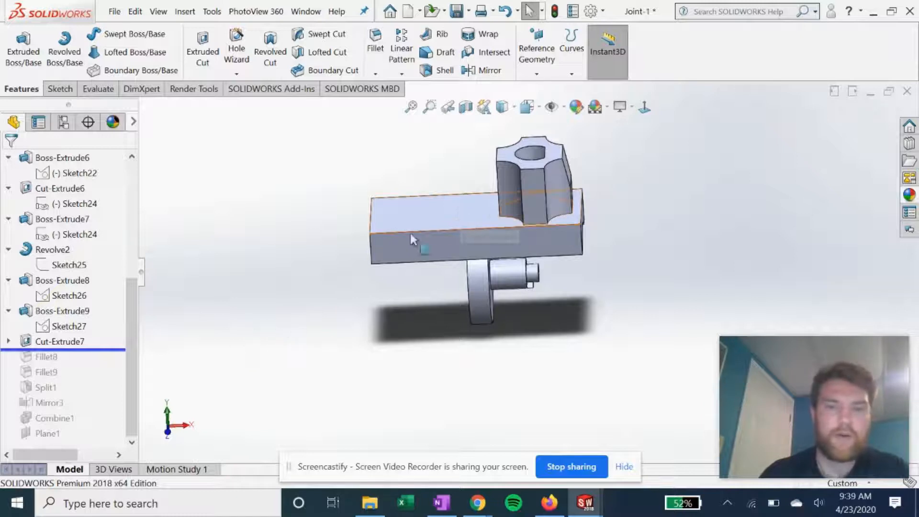
left_click(8, 342)
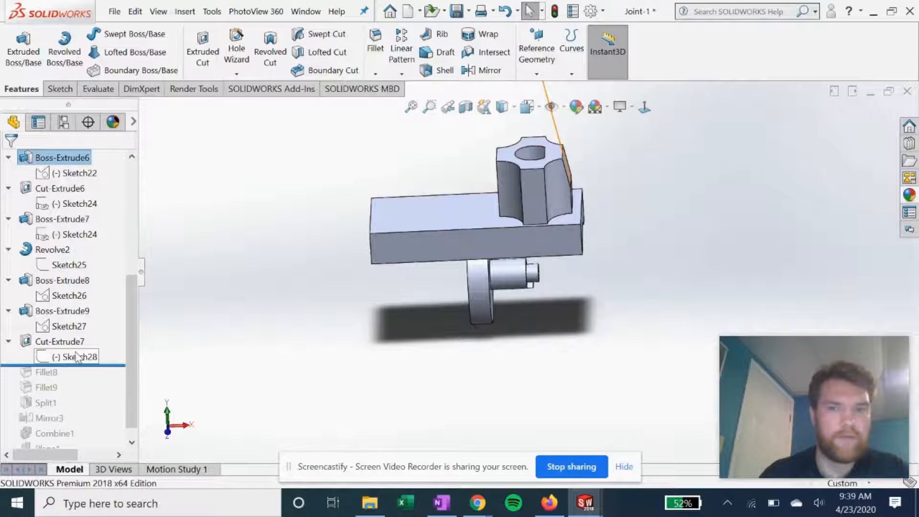
left_click(77, 357)
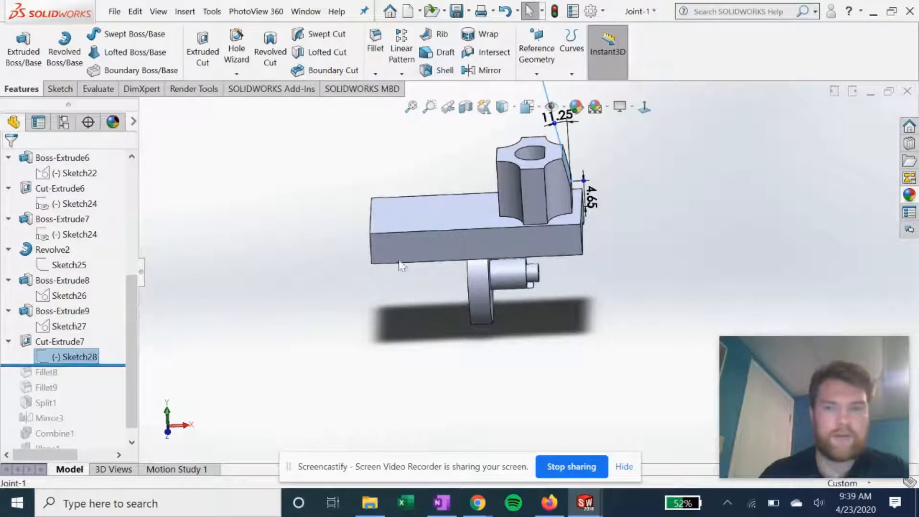
left_click(644, 108)
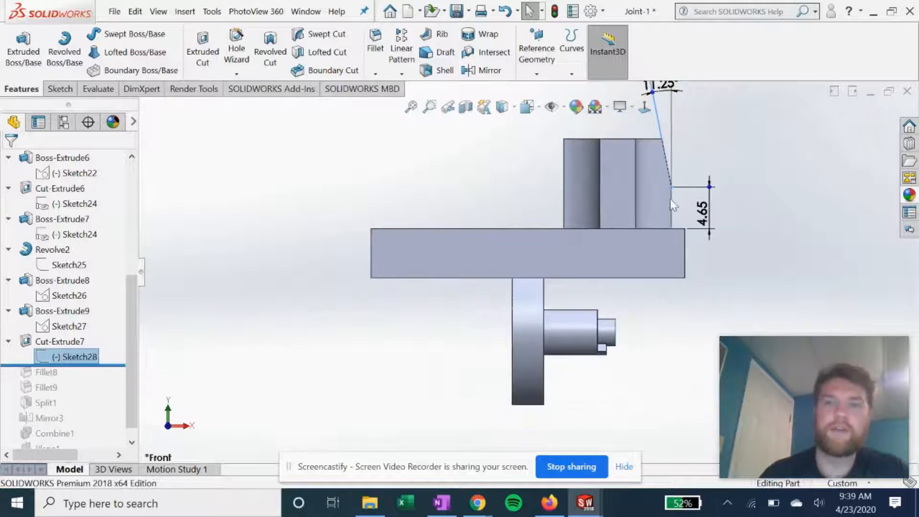
left_click(44, 341)
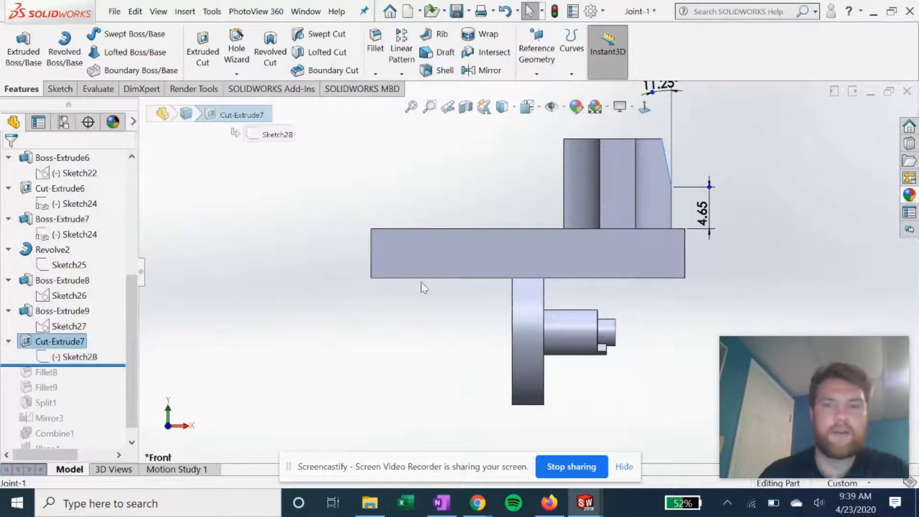
middle_click_drag(566, 240, 542, 239)
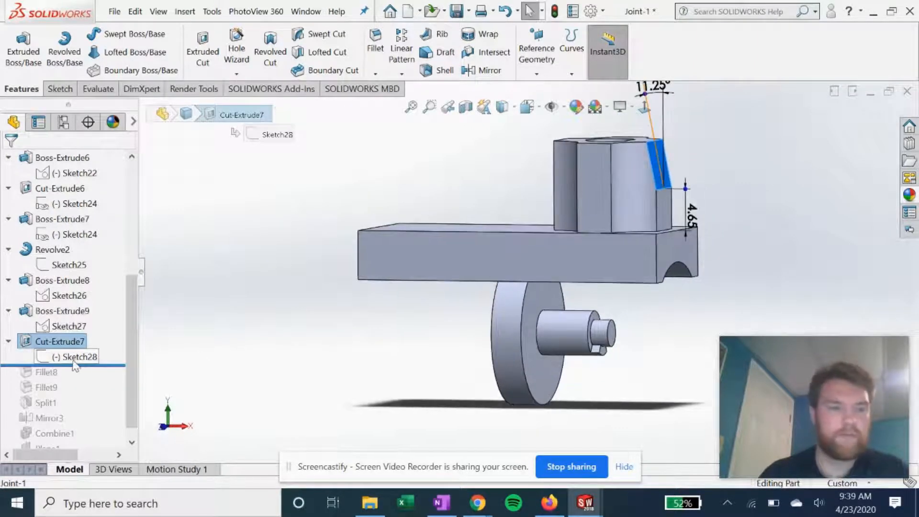
Step: Roll the model history forward to include Fillet8 and Fillet9
left_click_drag(87, 363, 88, 395)
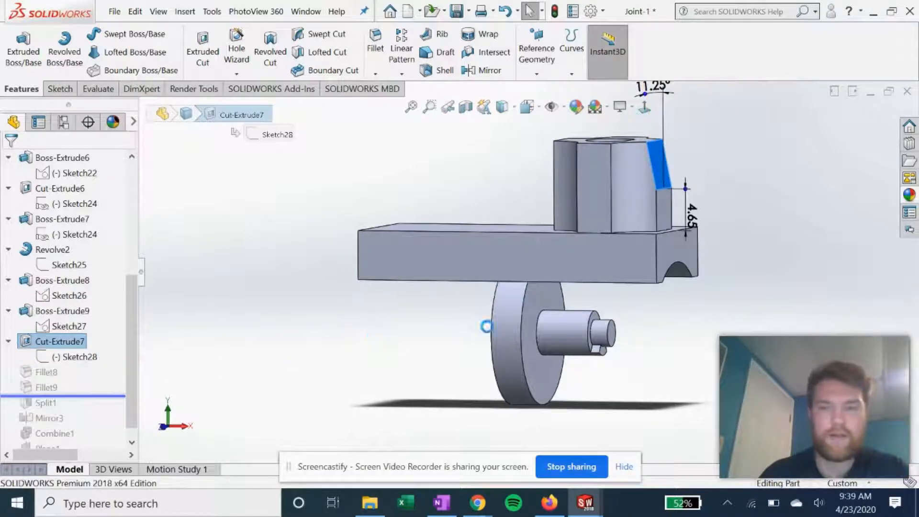
middle_click_drag(486, 326, 660, 275)
scroll(71, 356, "down", 1)
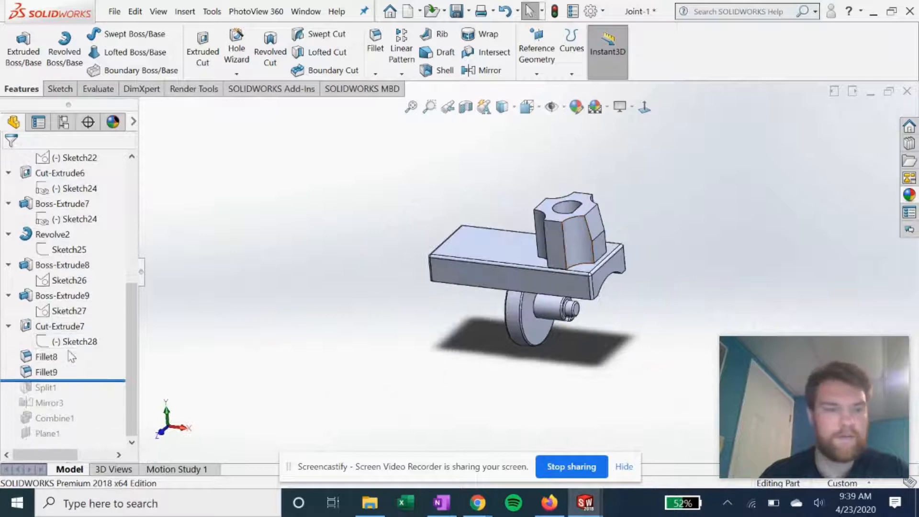
Step: Roll the model history forward to include Split1 and inspect the remaining half of the hip joint
left_click_drag(82, 381, 81, 396)
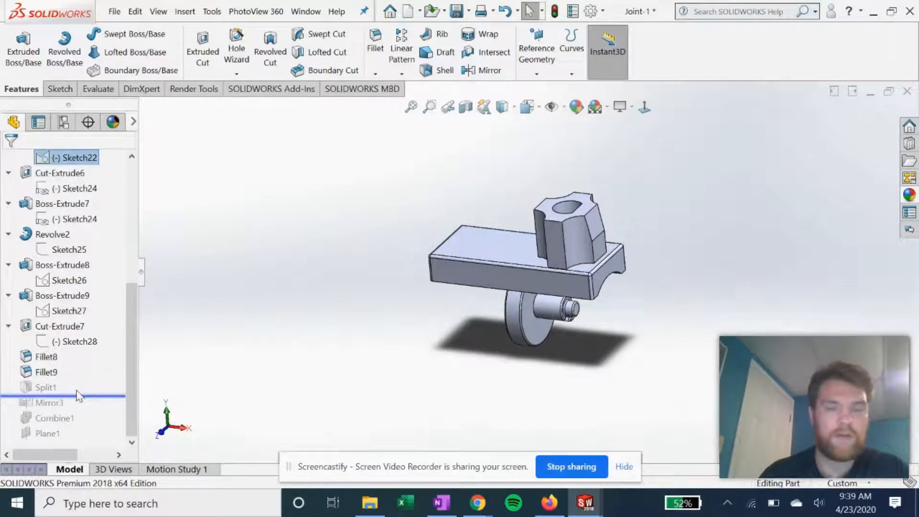
middle_click_drag(417, 273, 454, 242)
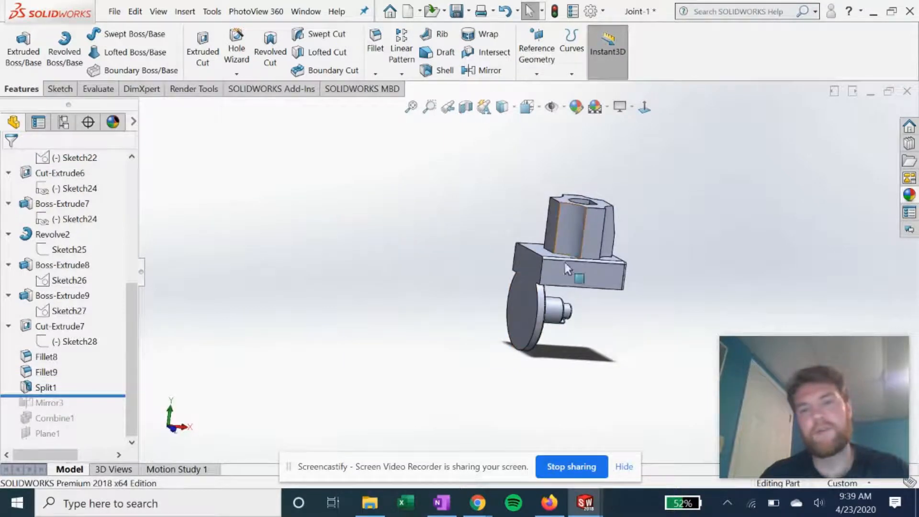
middle_click_drag(473, 304, 440, 302)
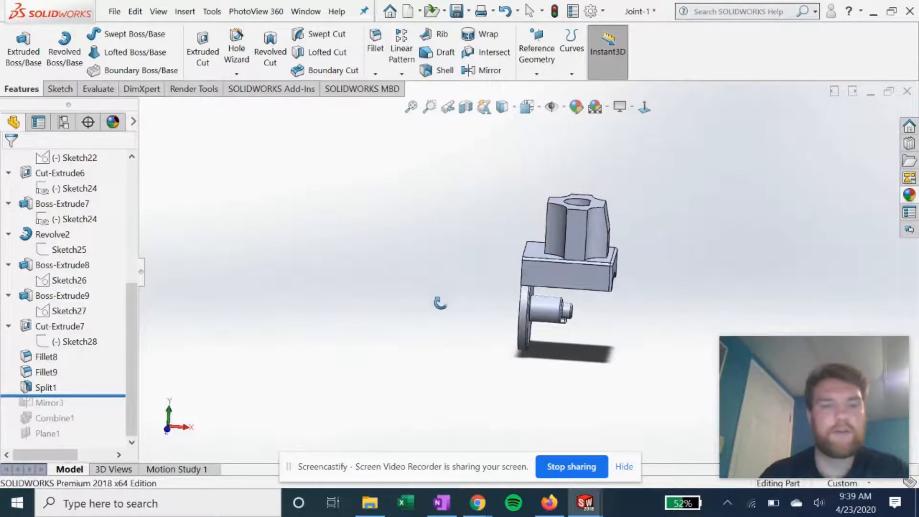
Step: Open the definition of Split1 to review how the body is divided, and accept it
left_click(43, 387)
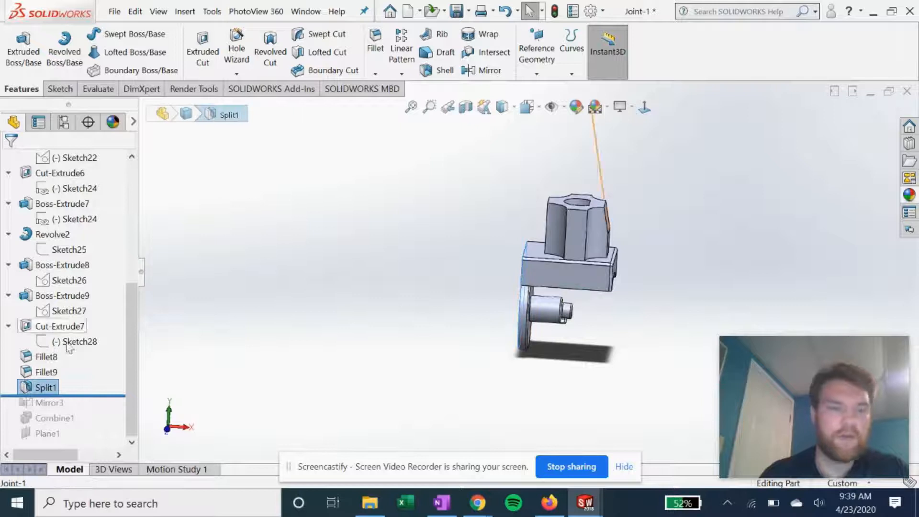
right_click(45, 381)
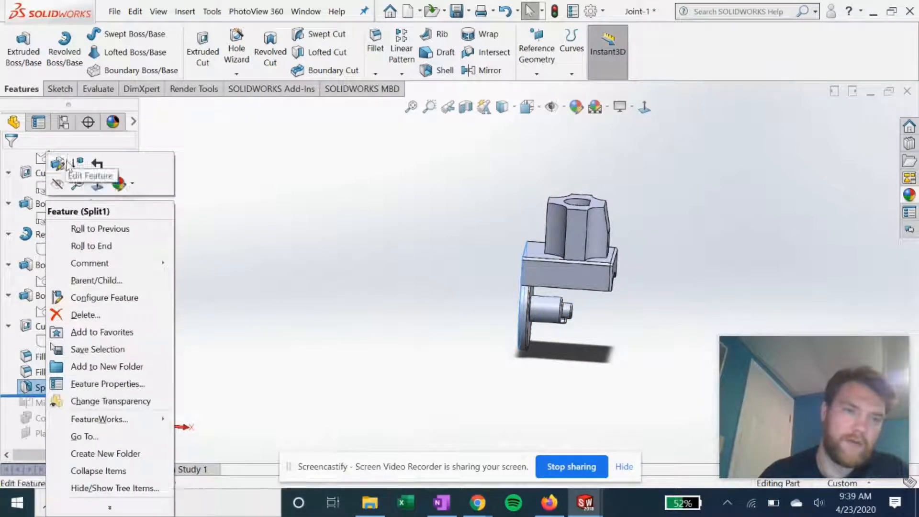
left_click(58, 164)
middle_click_drag(415, 241, 400, 222)
left_click(12, 162)
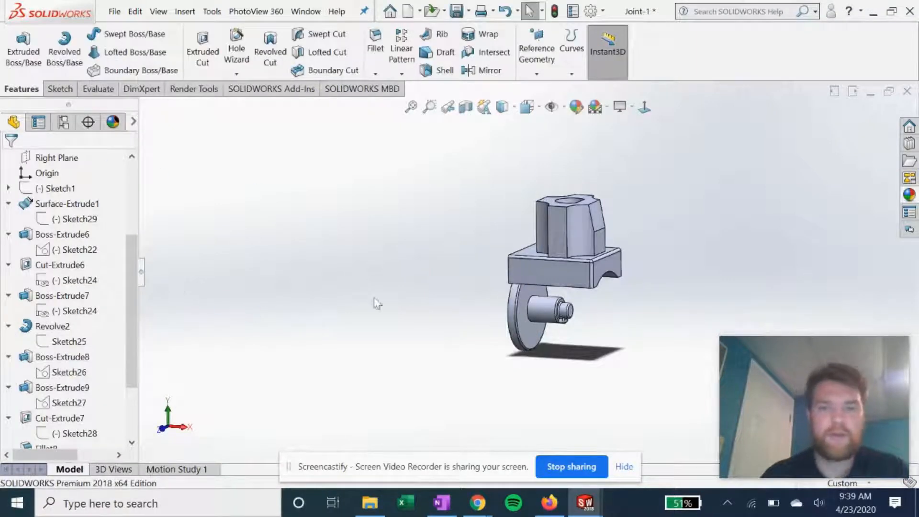
Step: Roll the model history forward to include Mirror3, then review its mirror face and mirrored body and accept the definition
scroll(95, 349, "down", 2)
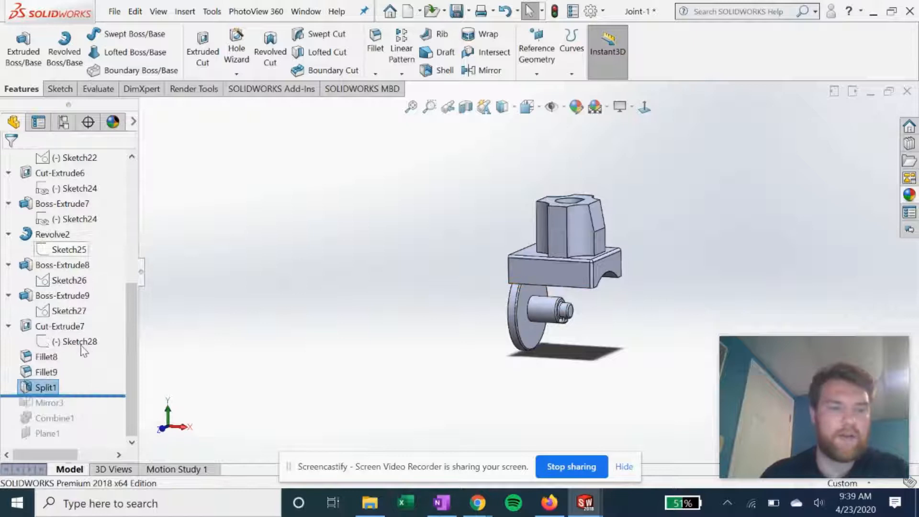
left_click_drag(98, 397, 101, 410)
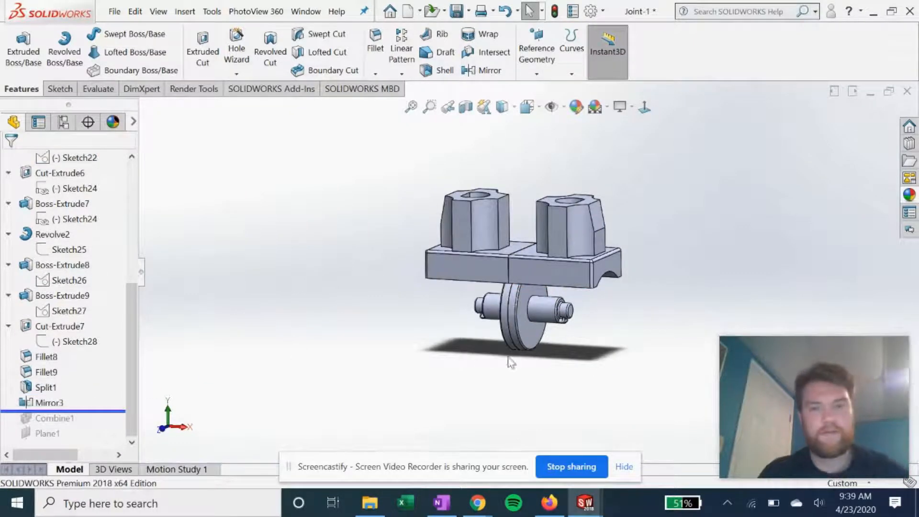
left_click(48, 403)
left_click(49, 370)
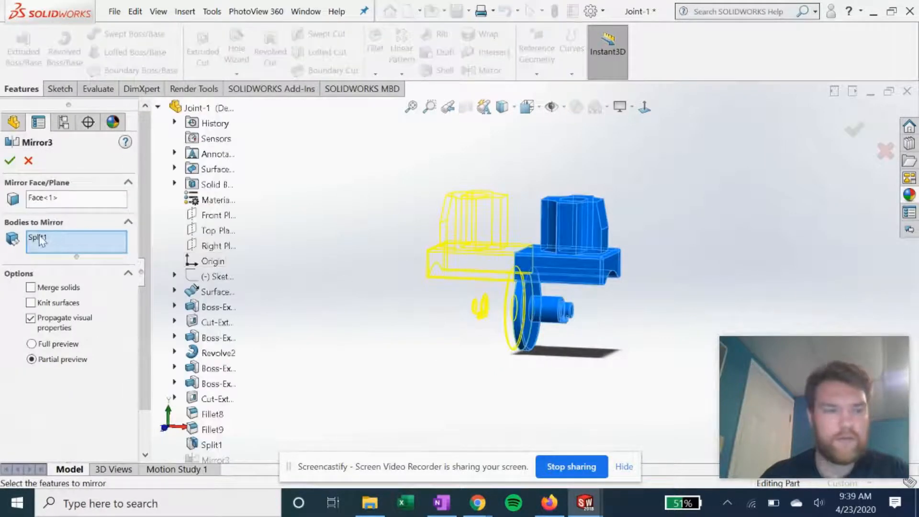
middle_click_drag(475, 311, 478, 354)
middle_click_drag(537, 271, 550, 268)
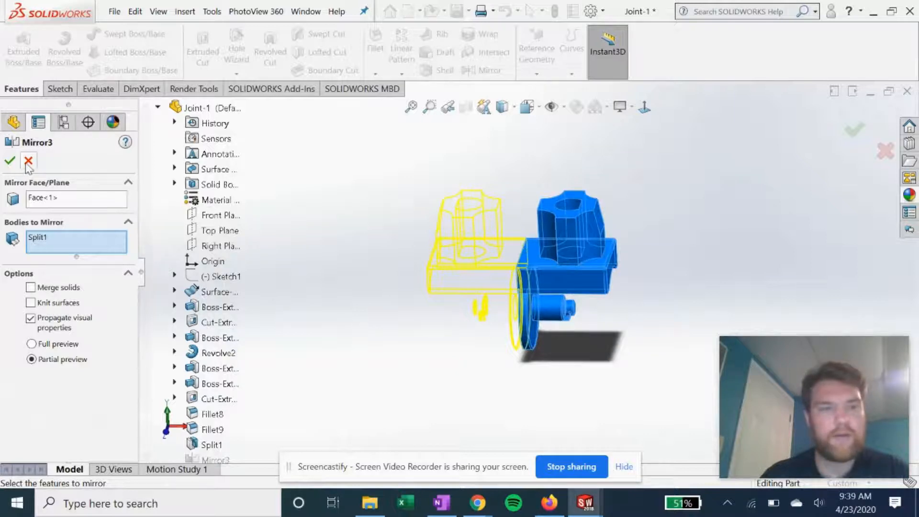
middle_click_drag(406, 246, 463, 253)
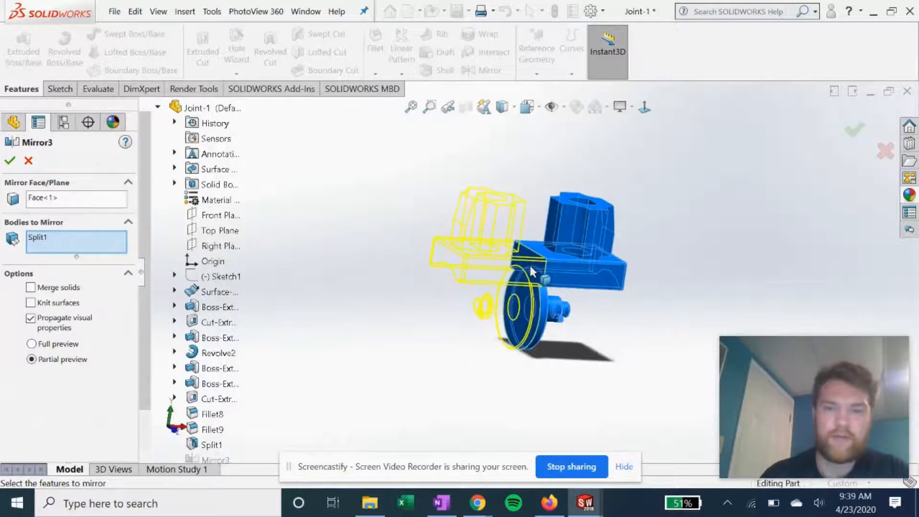
left_click(10, 161)
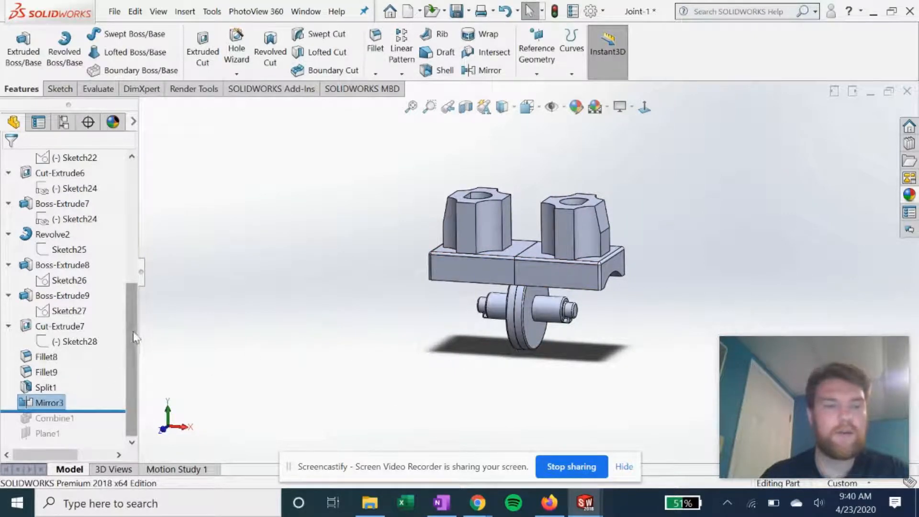
Step: Roll the model history forward to include Combine1
mouse_move(76, 410)
left_mouse_down()
mouse_move(86, 427)
mouse_move(101, 426)
left_mouse_up()
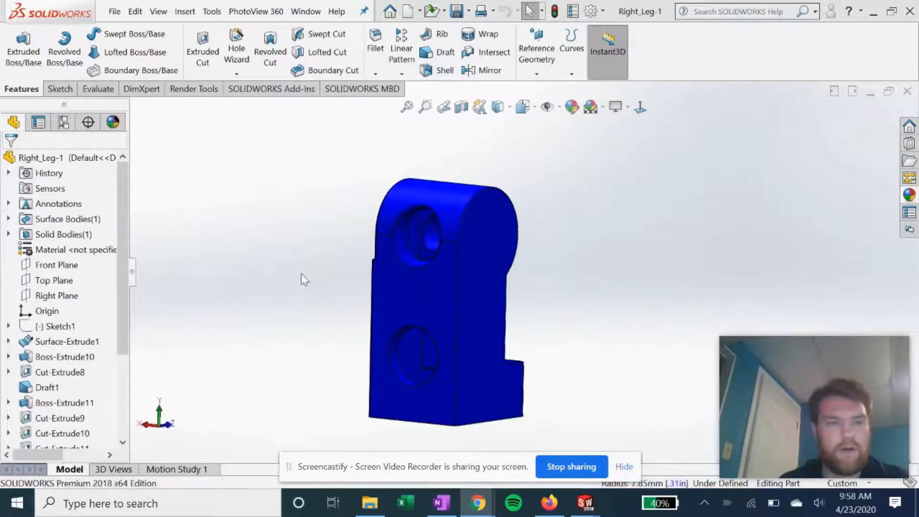
Step: Inspect the finished right leg part and roll its model history back to directly after Sketch1
middle_click_drag(306, 276, 314, 210)
middle_click_drag(595, 225, 371, 313)
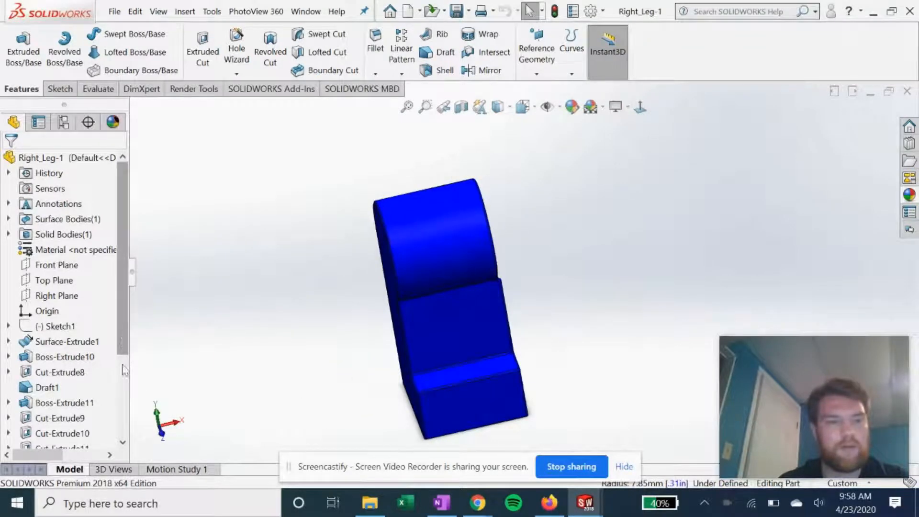
scroll(123, 372, "down", 2)
scroll(130, 414, "down", 1)
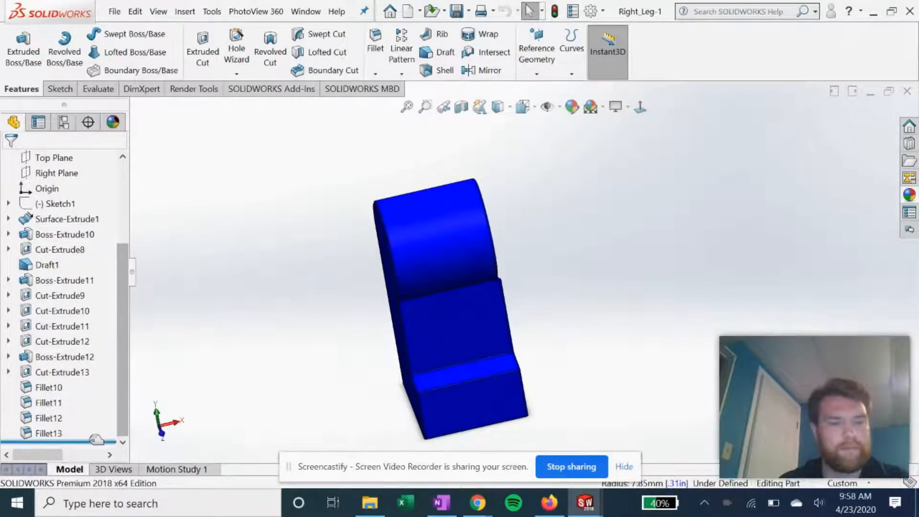
scroll(88, 206, "up", 3)
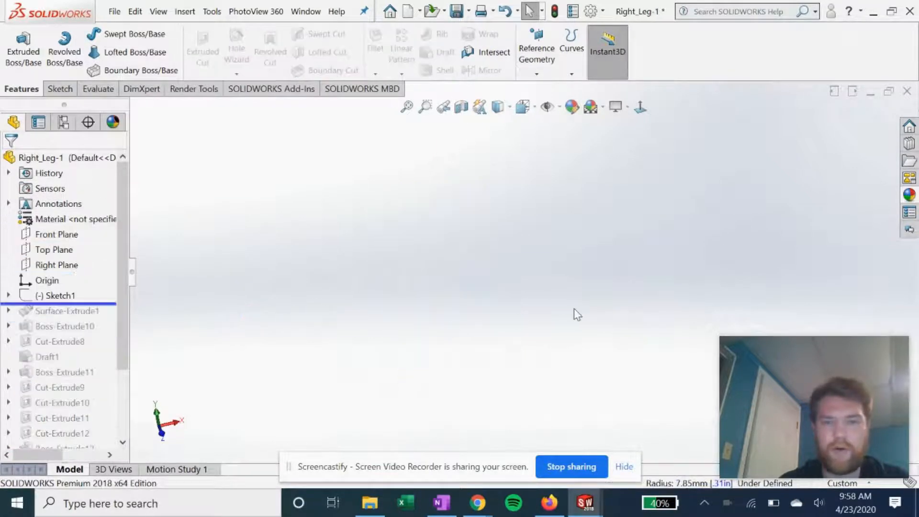
Step: Show Sketch1 with the minifigure reference picture and fit it to the view
left_click(50, 294)
left_click(60, 273)
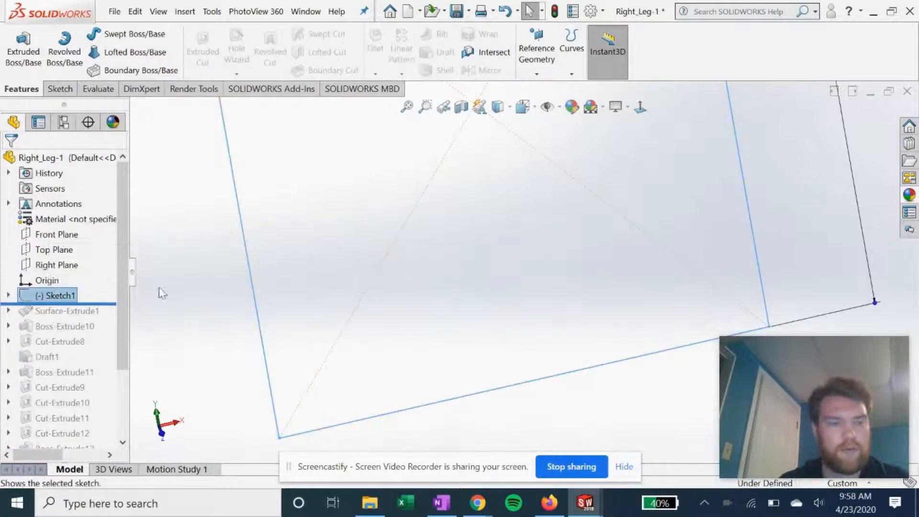
scroll(518, 305, "up", 1)
middle_click_drag(518, 306, 510, 305)
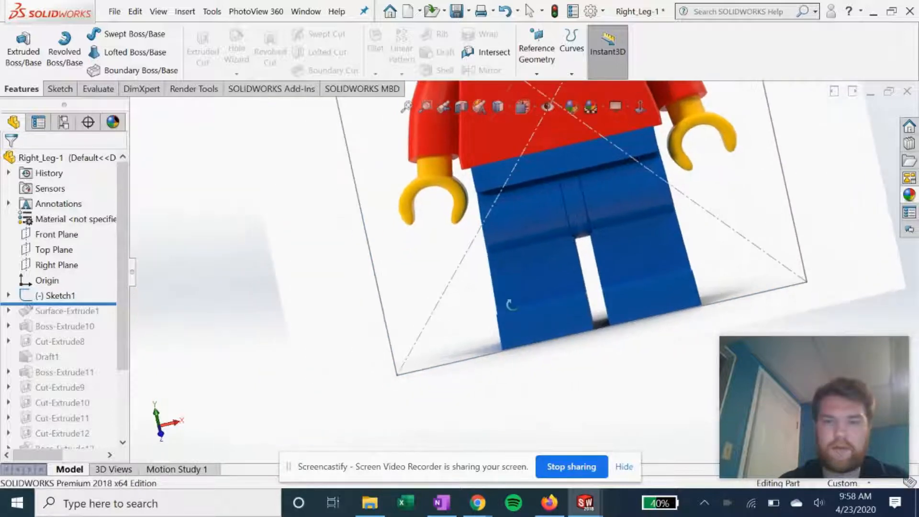
left_click(409, 105)
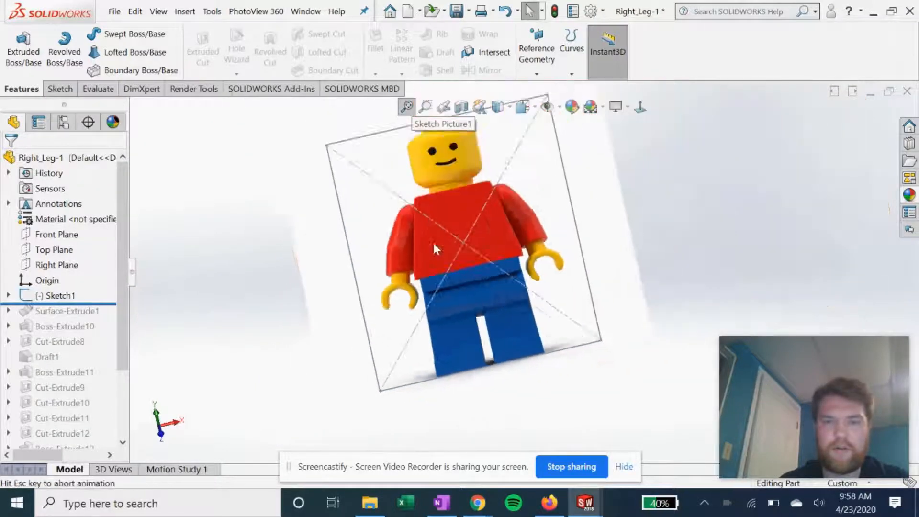
Step: Roll the model history forward to include Surface-Extrude1 and select its underlying Sketch40
scroll(383, 358, "down", 10)
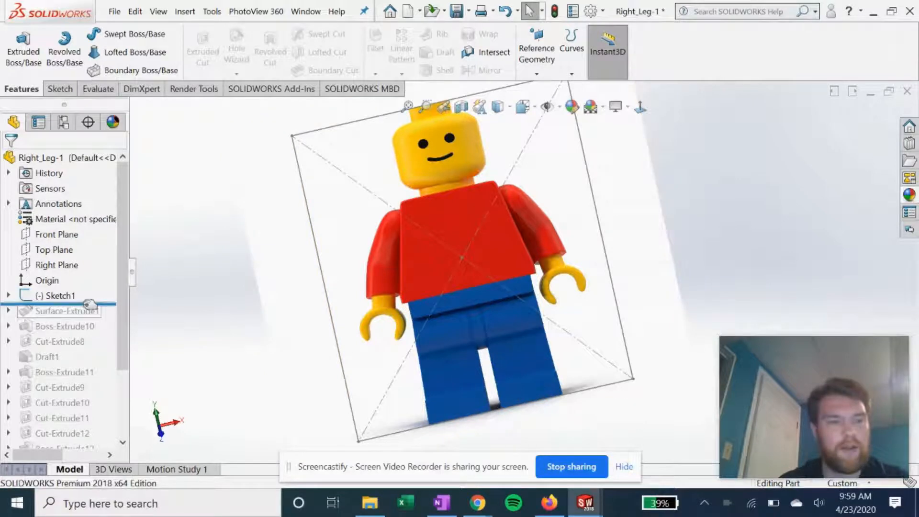
left_click_drag(96, 301, 98, 311)
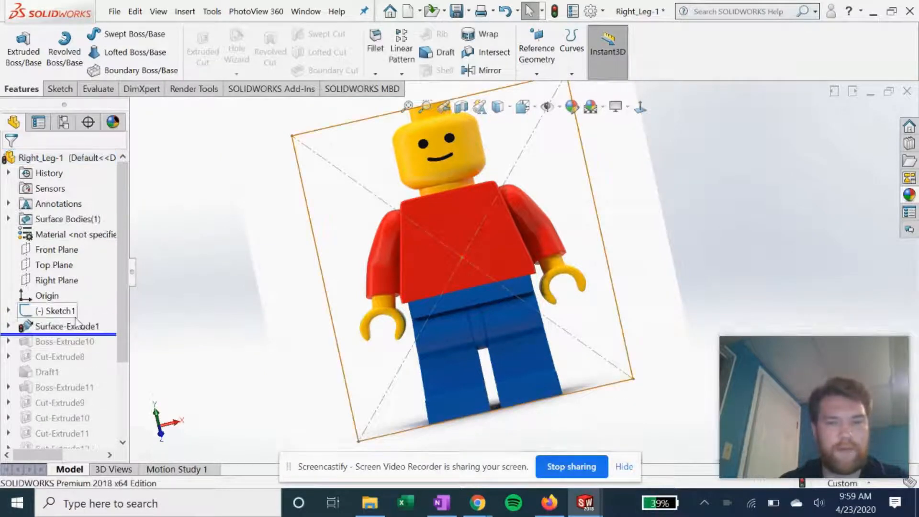
left_click(9, 326)
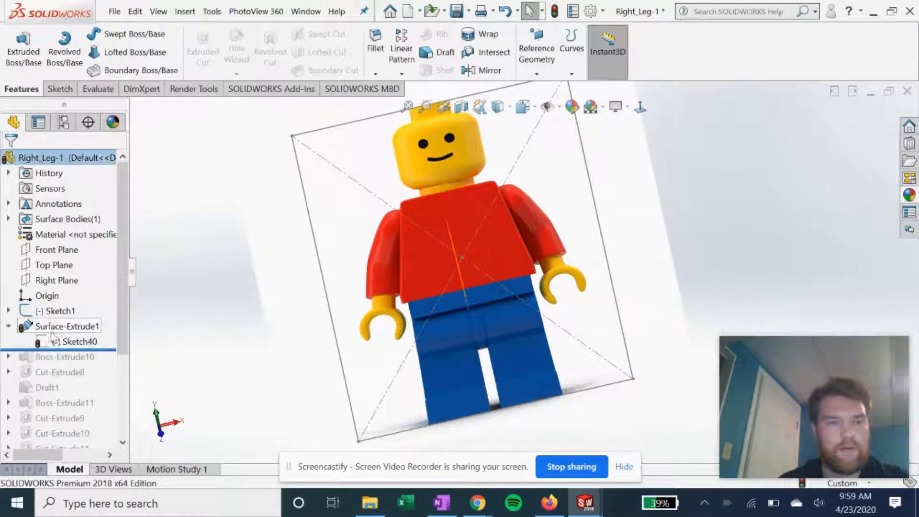
left_click(71, 343)
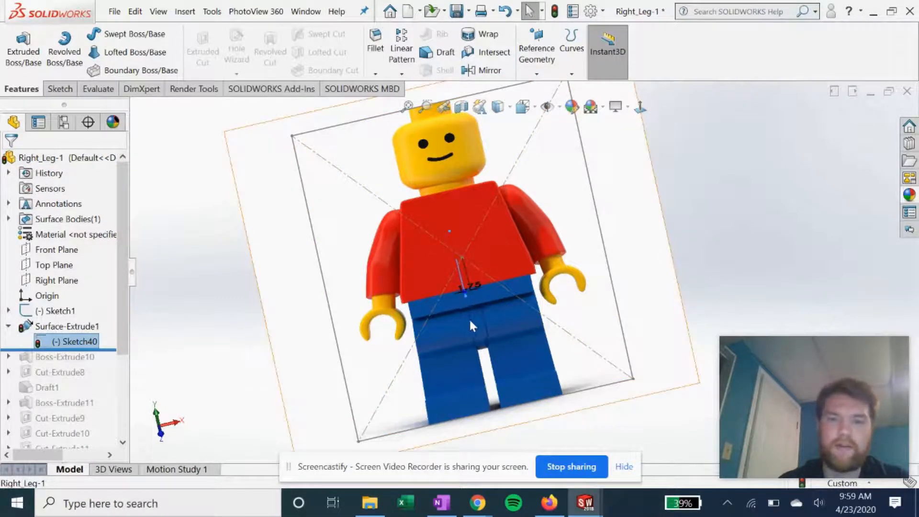
Step: Examine Sketch40 from several directions and compare its line with the minifigure reference picture
left_click(640, 108)
scroll(351, 266, "down", 10)
mouse_move(419, 211)
middle_mouse_down()
mouse_move(464, 287)
mouse_move(509, 337)
middle_mouse_up()
left_click(406, 107)
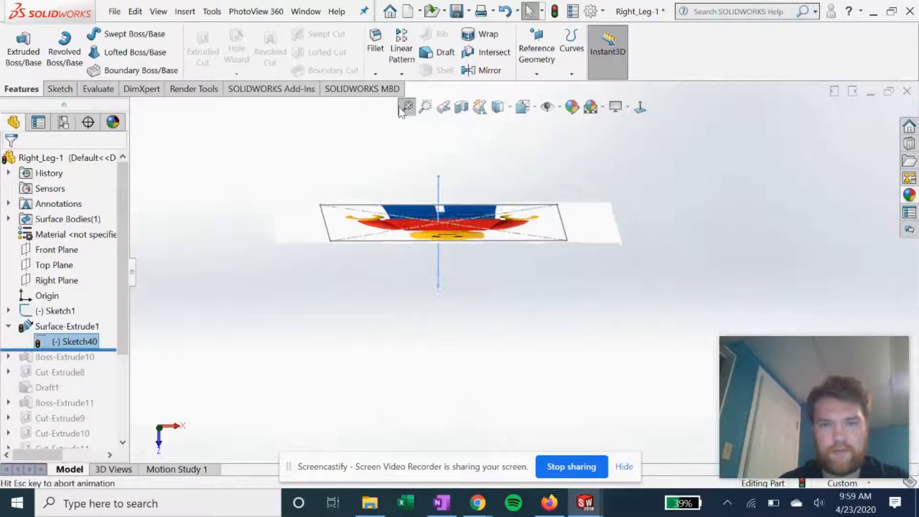
left_click(645, 112)
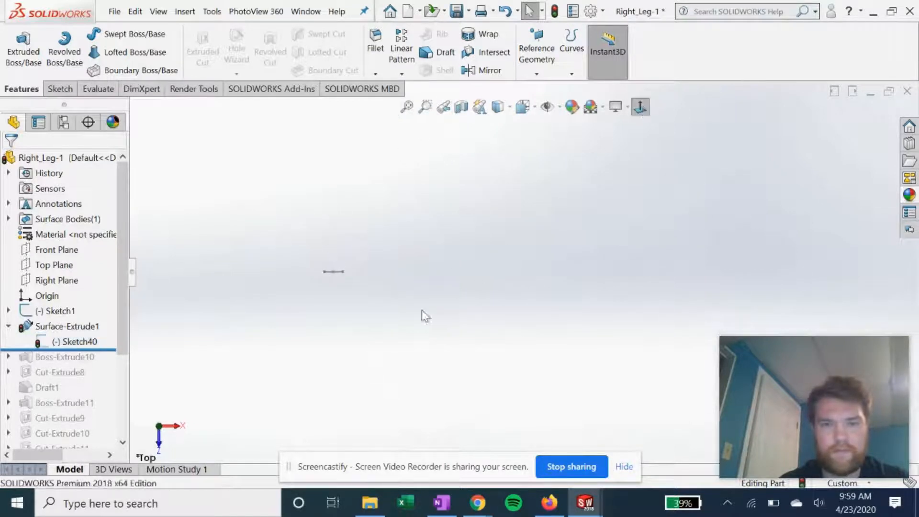
middle_click_drag(408, 374, 406, 340)
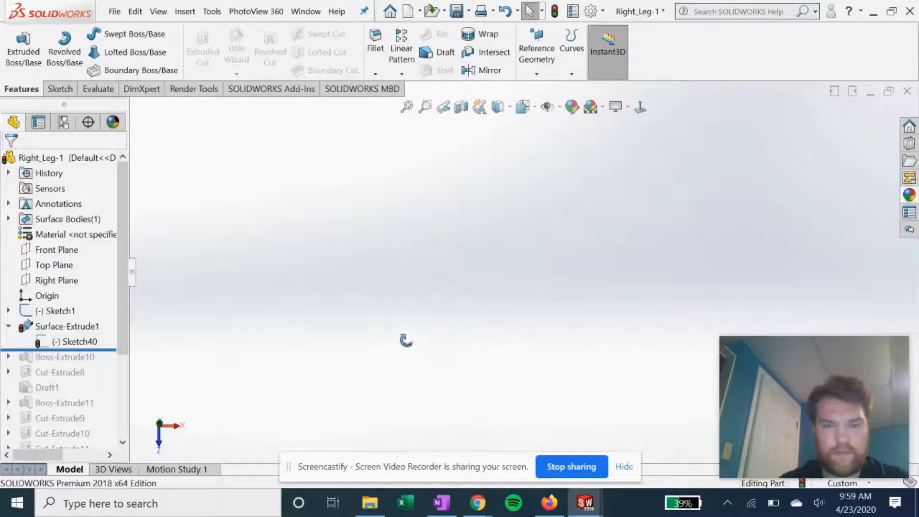
left_click(406, 107)
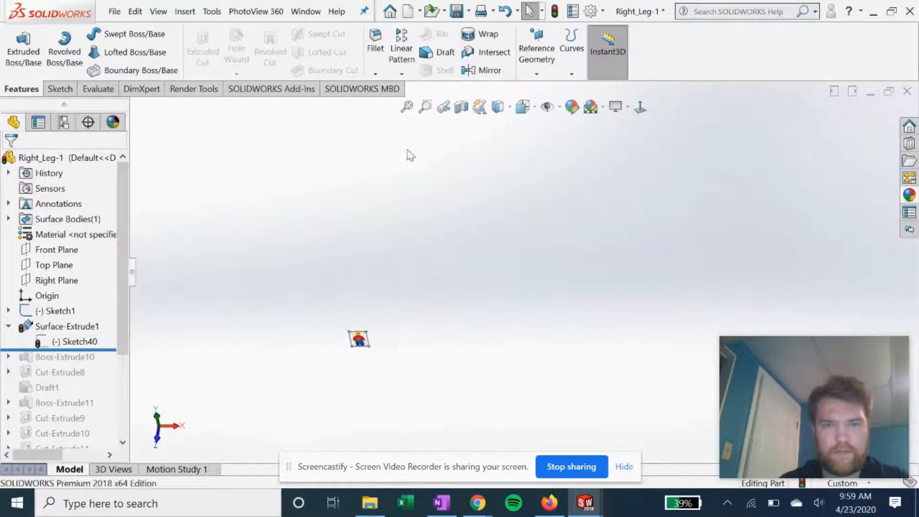
scroll(406, 320, "down", 8)
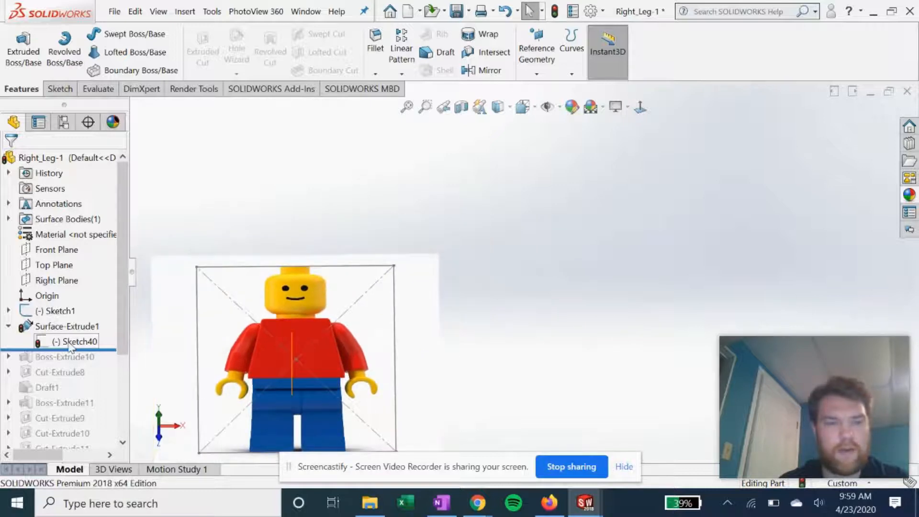
left_click(70, 343)
scroll(307, 383, "down", 3)
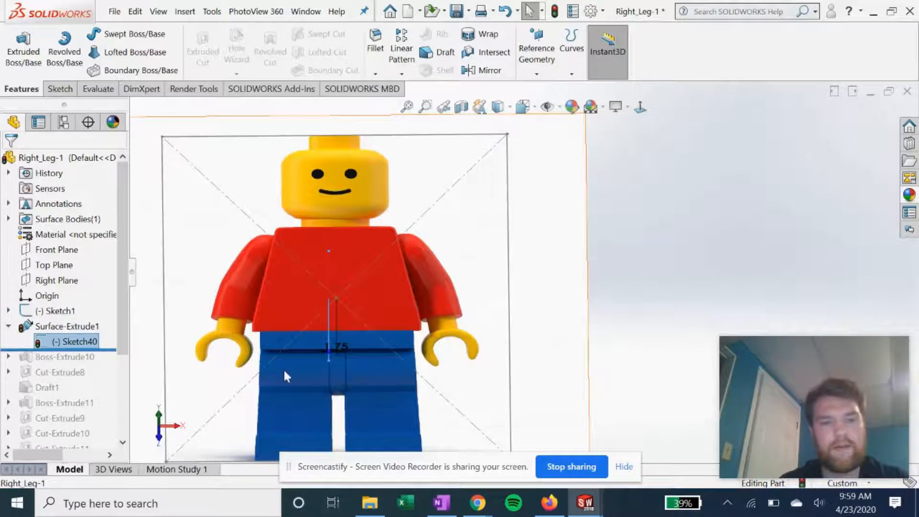
Step: Review the definition of Surface-Extrude1, including its direction settings and selected contours, and accept it
left_click(60, 326)
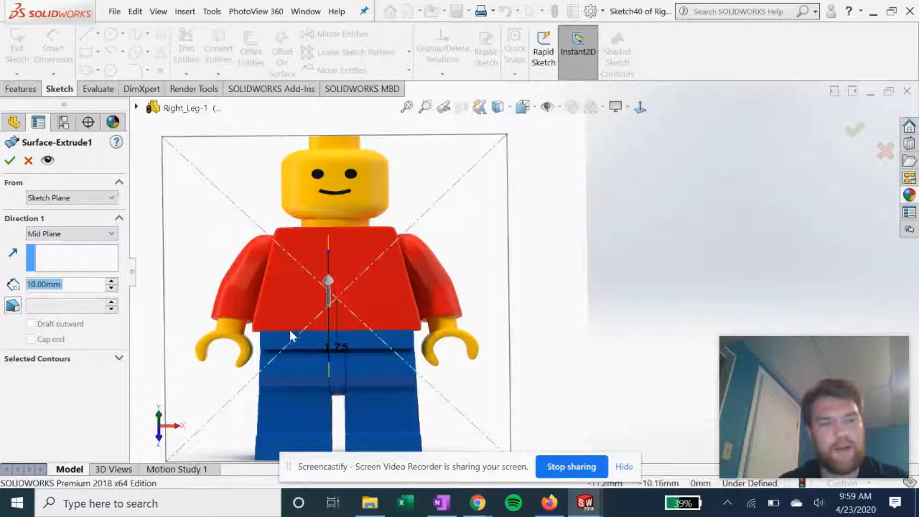
left_click(74, 358)
middle_click_drag(344, 370, 254, 269)
key("Return")
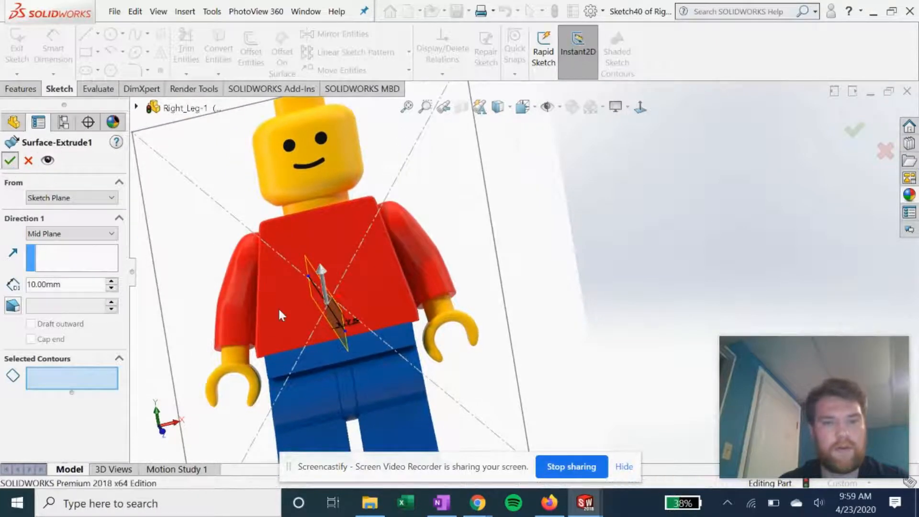
Step: Roll the model history forward to include Boss-Extrude10 and examine its Sketch29 on the leg body
left_click_drag(88, 347, 81, 365)
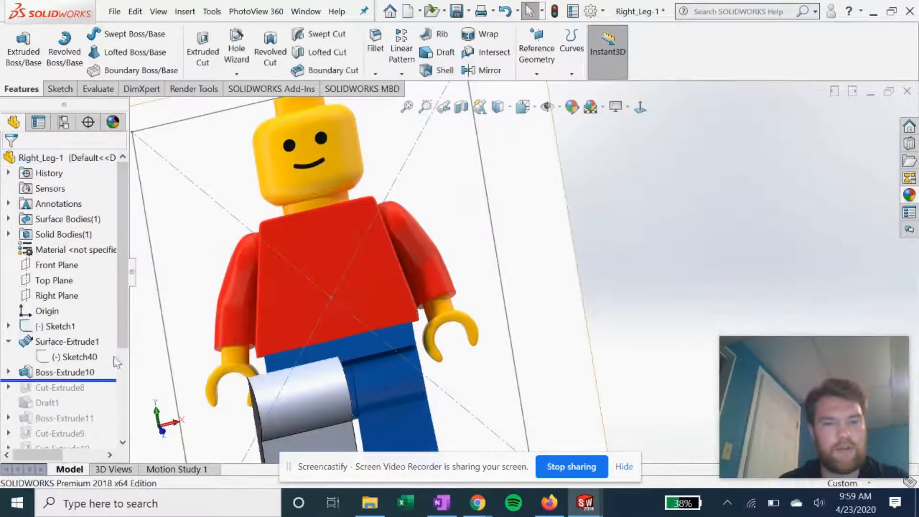
left_click(8, 372)
left_click(68, 387)
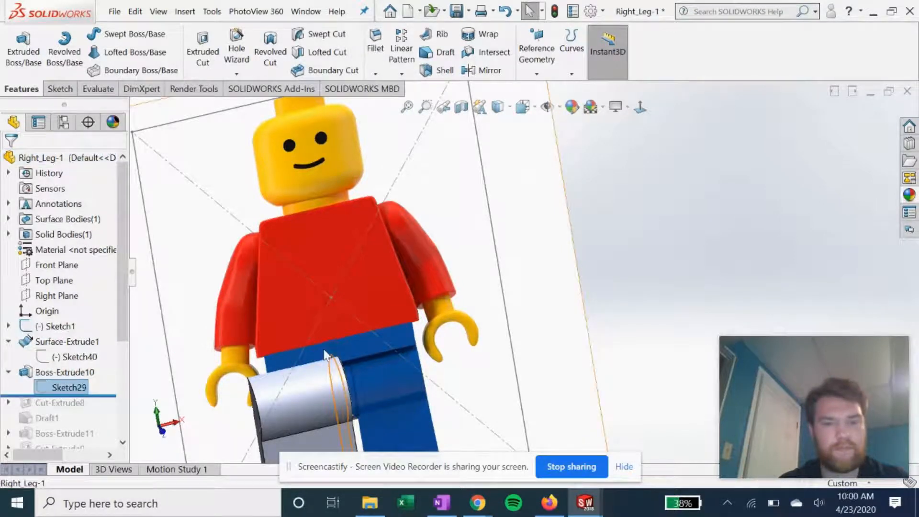
scroll(354, 378, "up", 2)
scroll(559, 330, "down", 3)
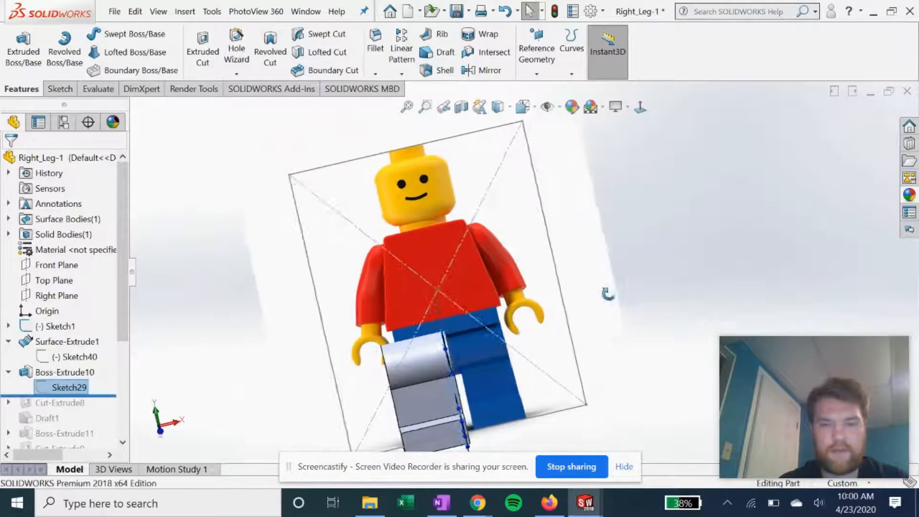
scroll(558, 330, "down", 3)
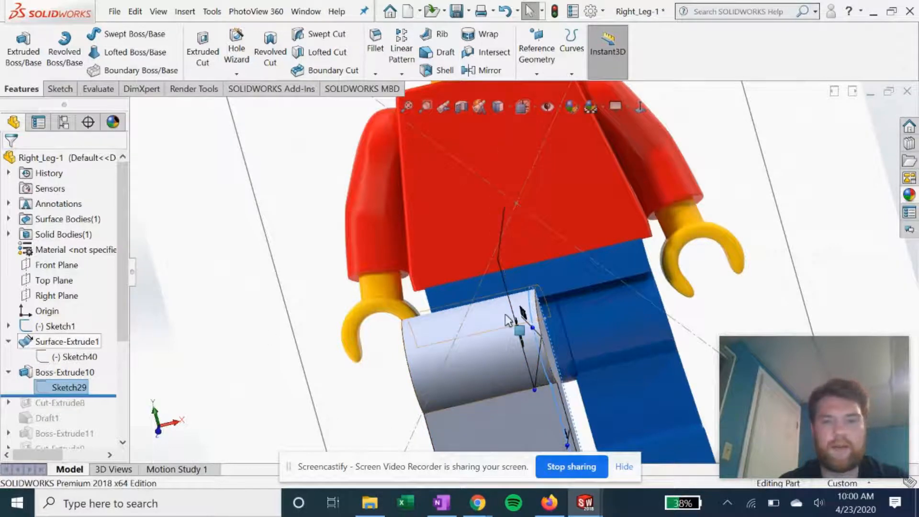
Step: Open Sketch29 for editing, review the dimensioned leg profile face-on, and exit the sketch
right_click(67, 386)
left_click(81, 233)
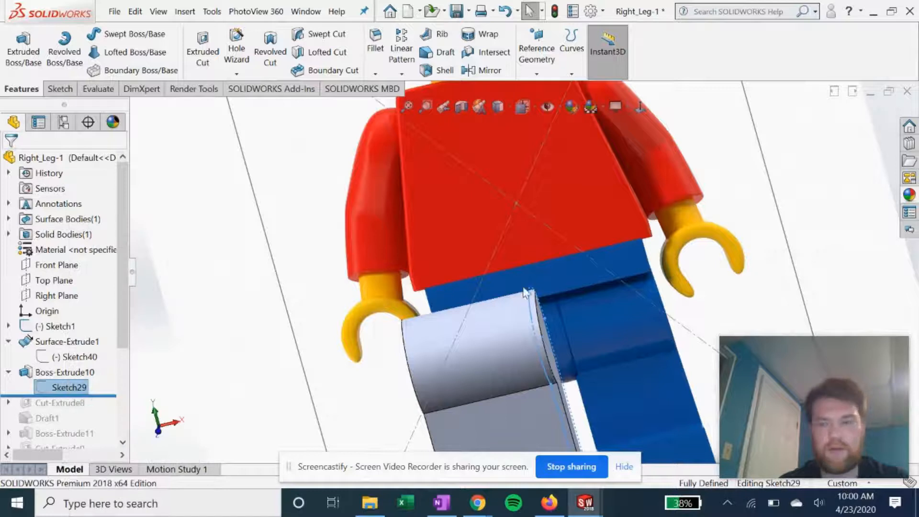
left_click(640, 106)
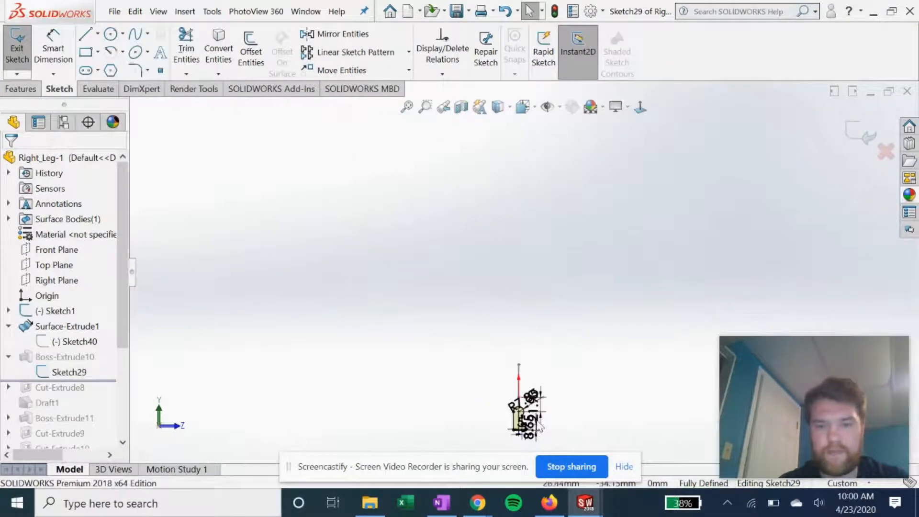
scroll(541, 406, "down", 3)
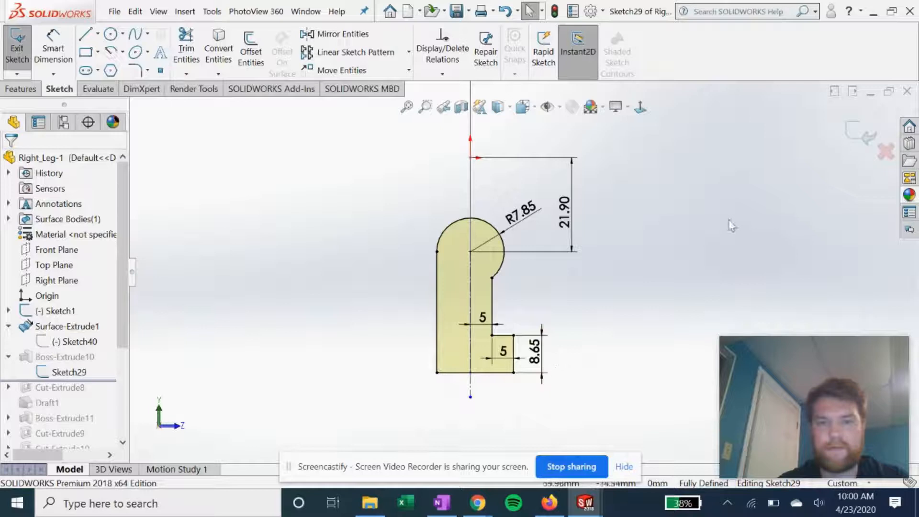
left_click(861, 134)
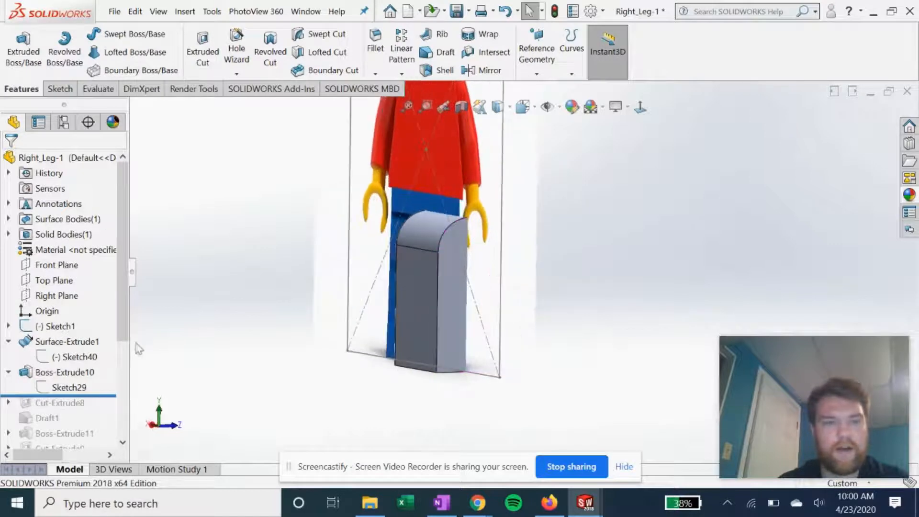
Step: Select Boss-Extrude10 and inspect the extruded leg from the side and front against the reference picture
left_click(64, 372)
middle_click_drag(627, 262, 490, 268)
middle_click_drag(329, 271, 455, 189)
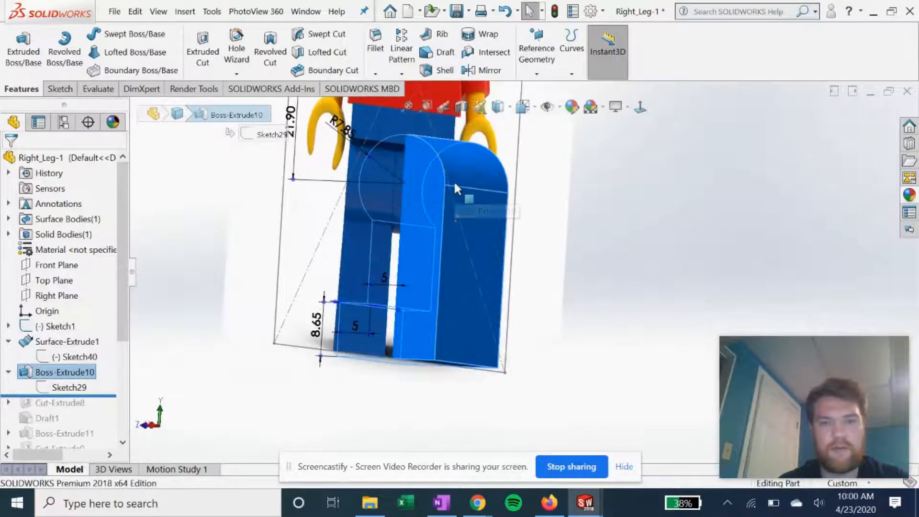
scroll(455, 189, "up", 5)
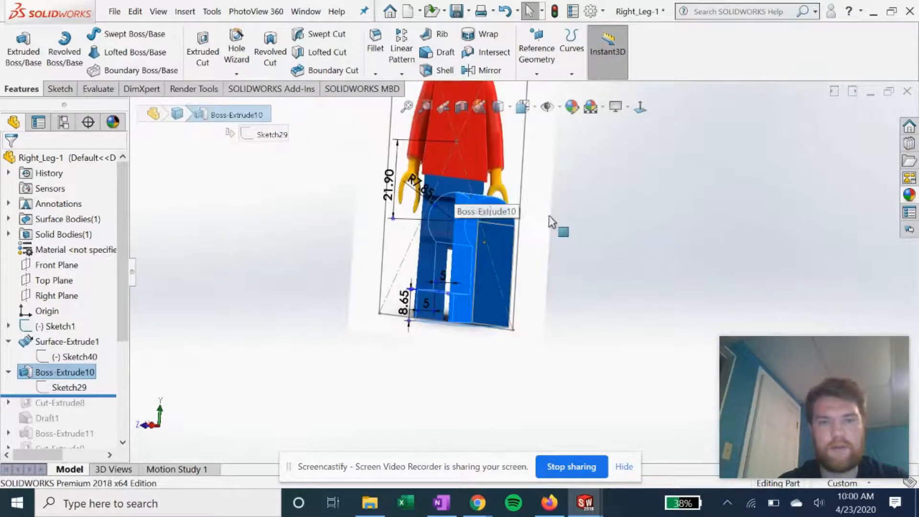
left_click(640, 107)
scroll(548, 392, "down", 6)
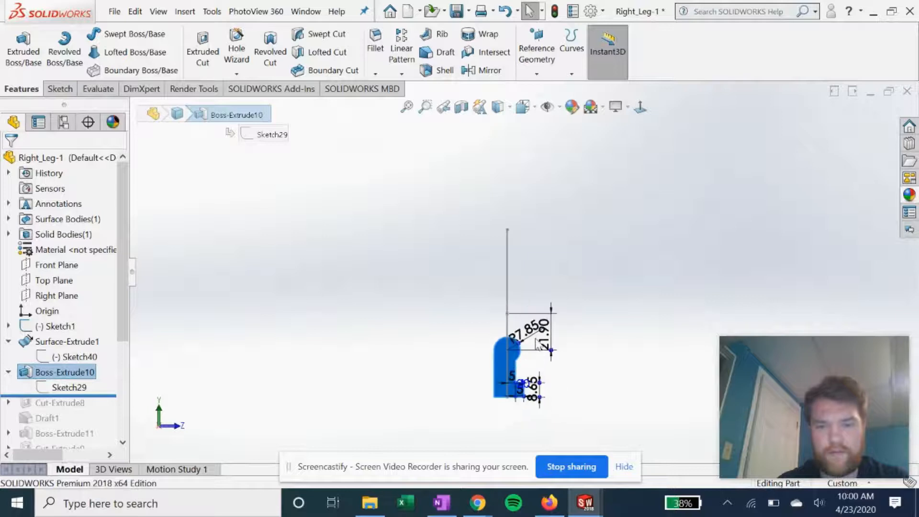
middle_click_drag(594, 327, 510, 330)
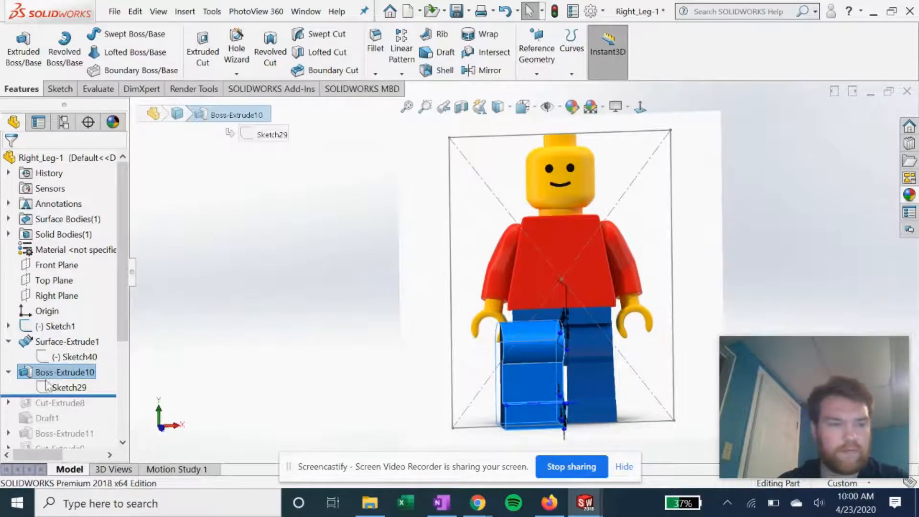
Step: Roll the model history forward to include Cut-Extrude8 and expand it to show Sketch30
scroll(86, 335, "down", 1)
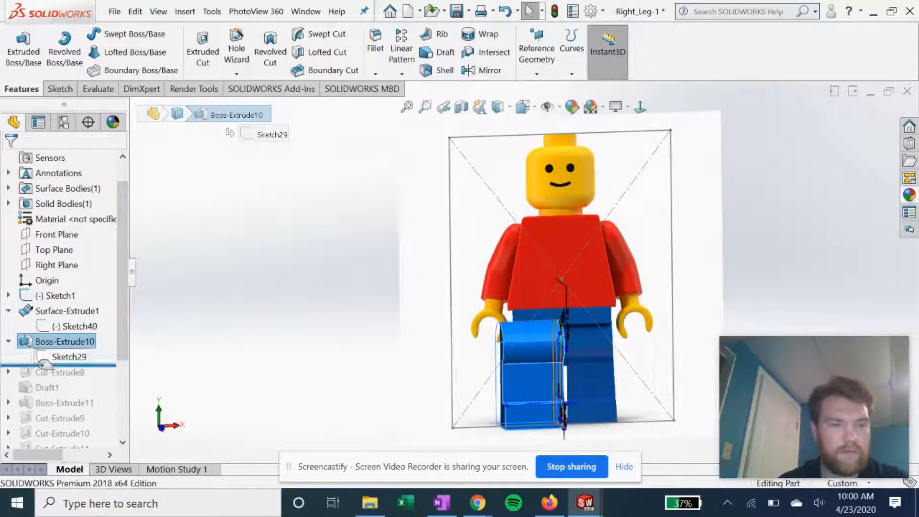
left_click_drag(43, 364, 43, 380)
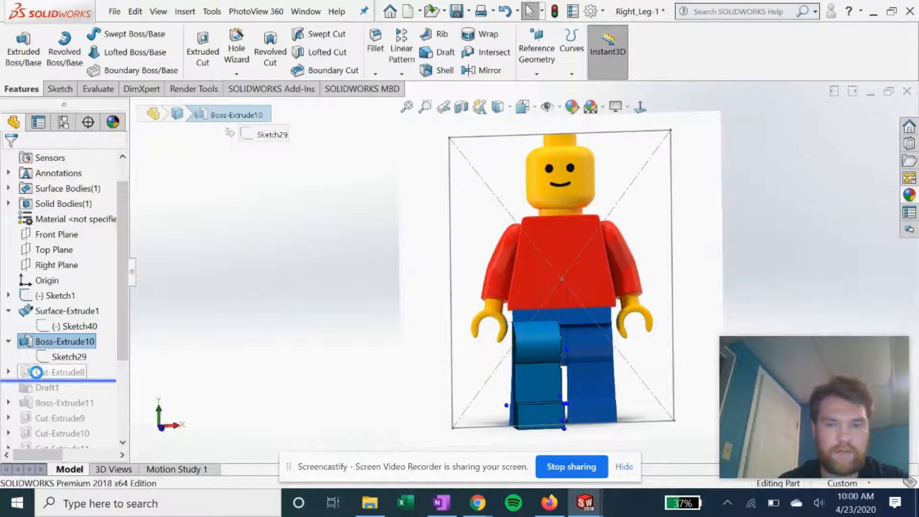
left_click(40, 342)
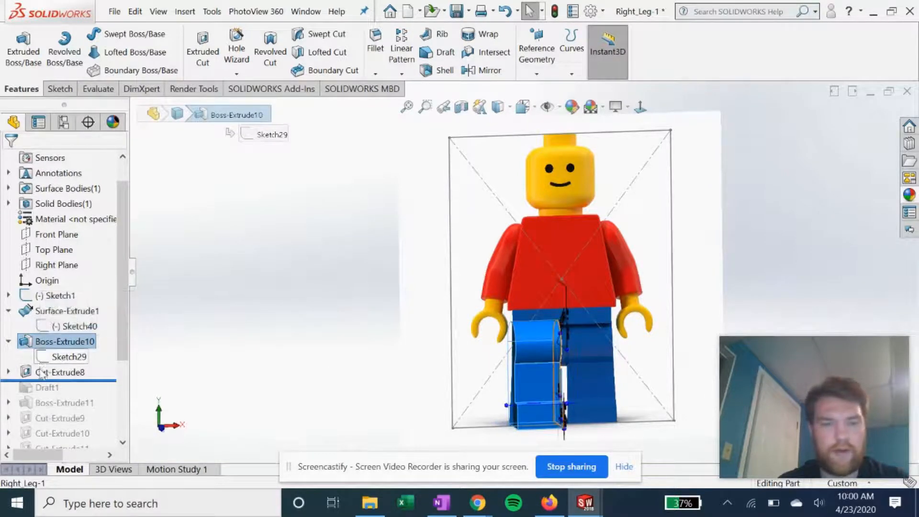
left_click(8, 372)
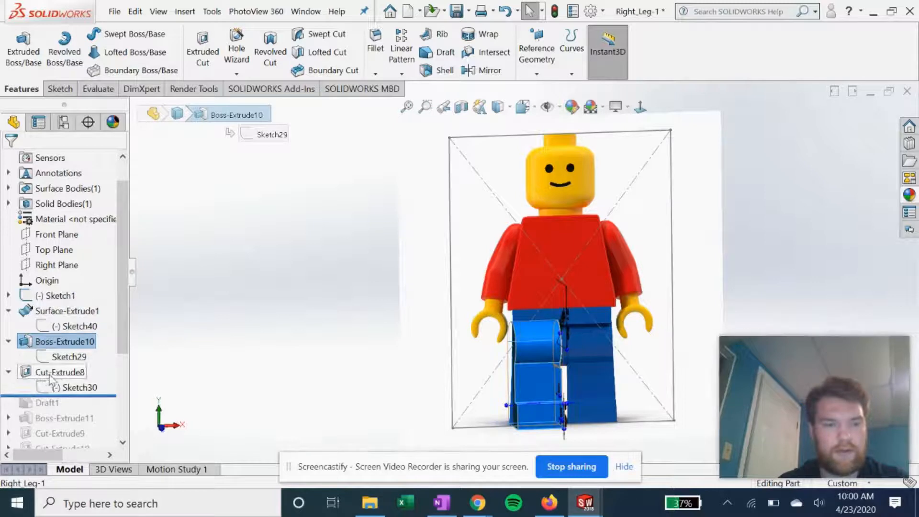
Step: Review the definition of Cut-Extrude8 and its sketch profile over the leg, and accept it
left_click(50, 372)
left_click(61, 337)
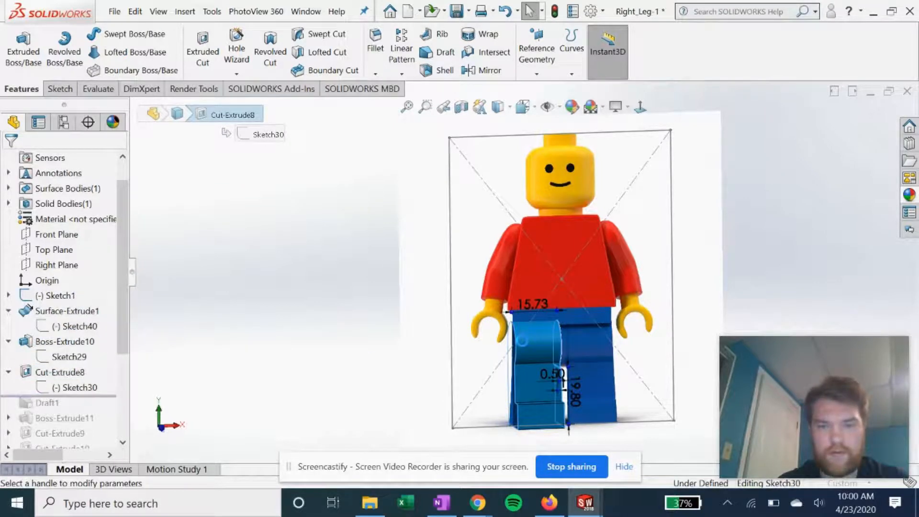
scroll(519, 349, "down", 3)
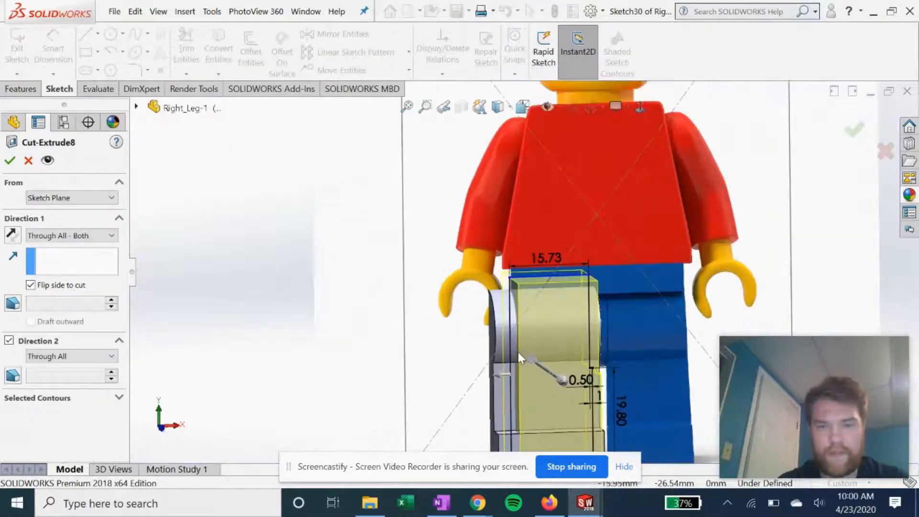
scroll(517, 352, "down", 2)
scroll(521, 312, "up", 3)
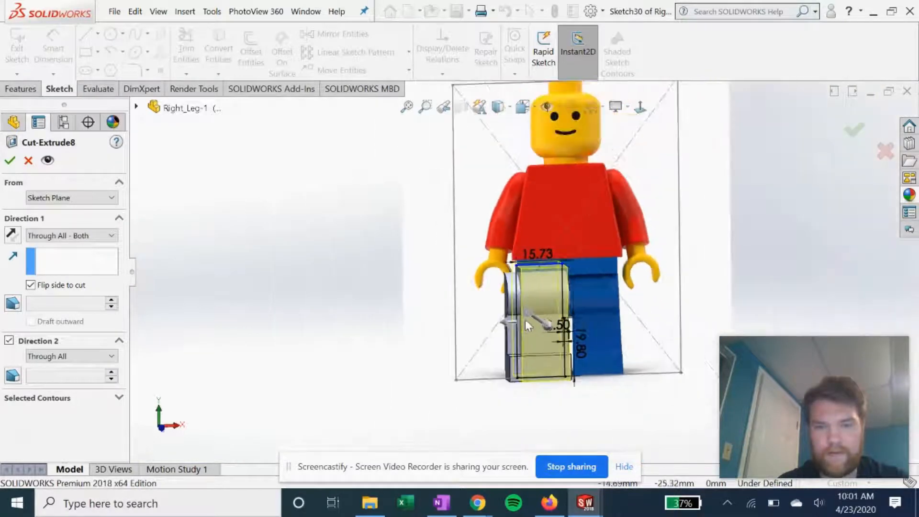
scroll(524, 320, "down", 3)
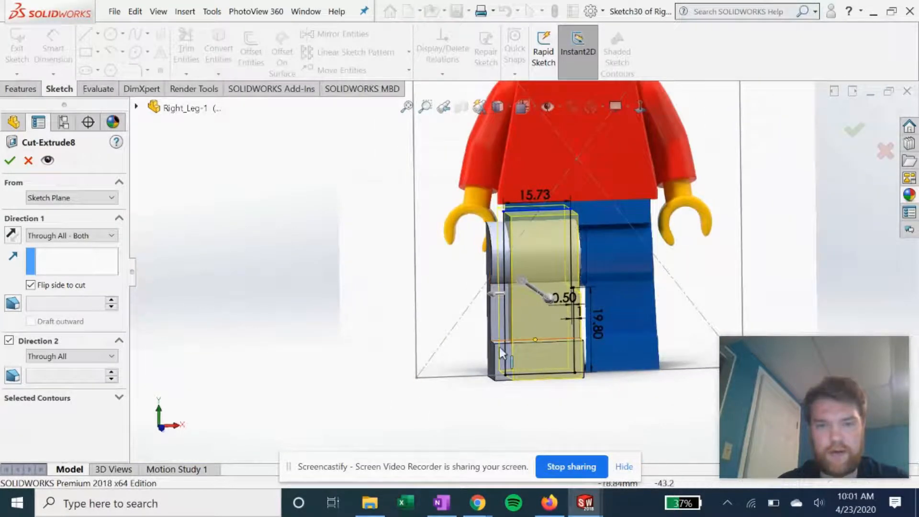
left_click(10, 162)
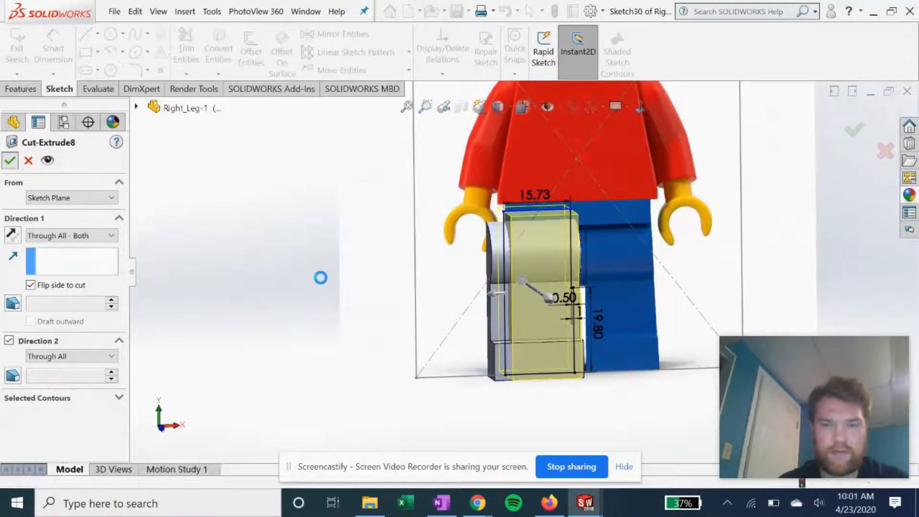
Step: Roll the model history forward to include Draft1
middle_click_drag(521, 295, 510, 286)
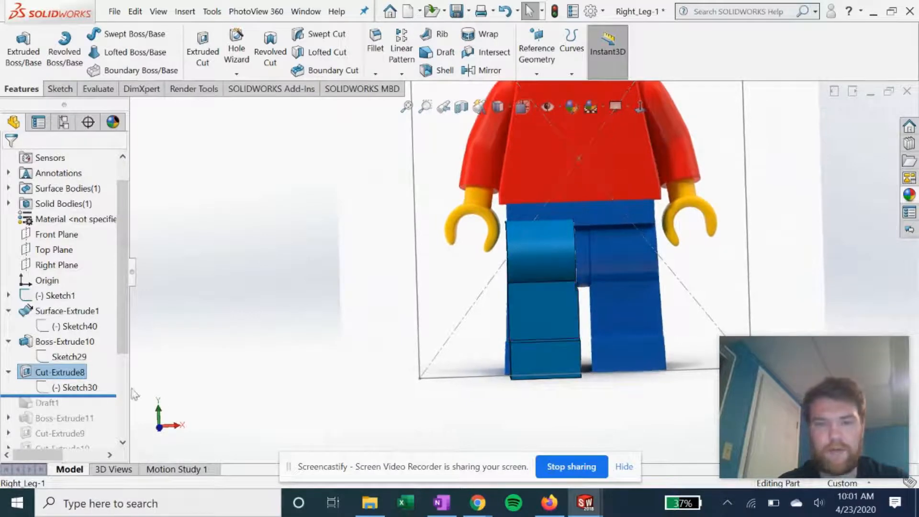
left_click_drag(84, 396, 79, 407)
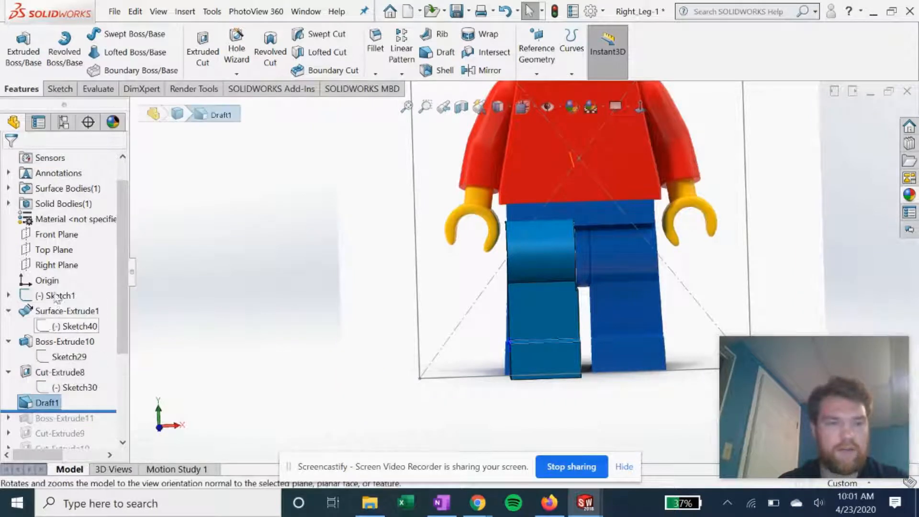
Step: Review the definition of Draft1, including its neutral plane and draft face on the foot, accept it and inspect the drafted leg
right_click(48, 403)
left_click(60, 165)
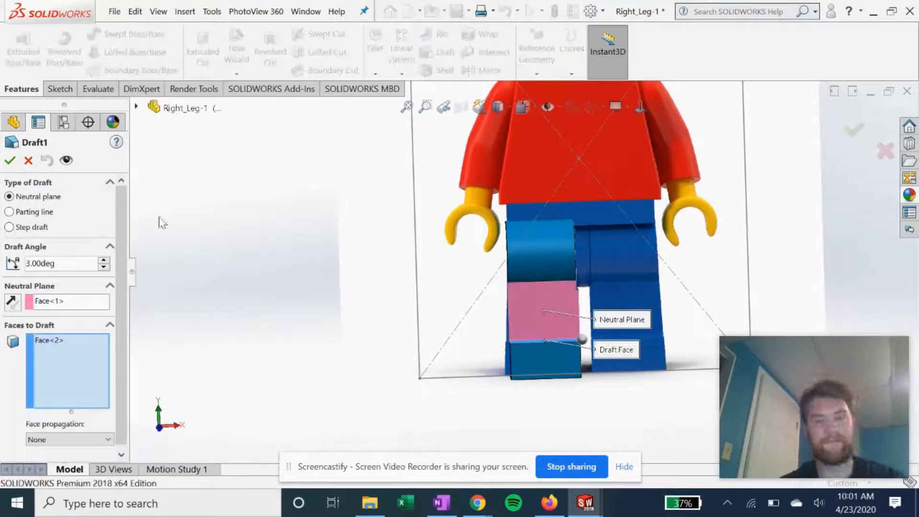
middle_click_drag(344, 303, 648, 360)
scroll(622, 369, "up", 2)
scroll(595, 311, "down", 8)
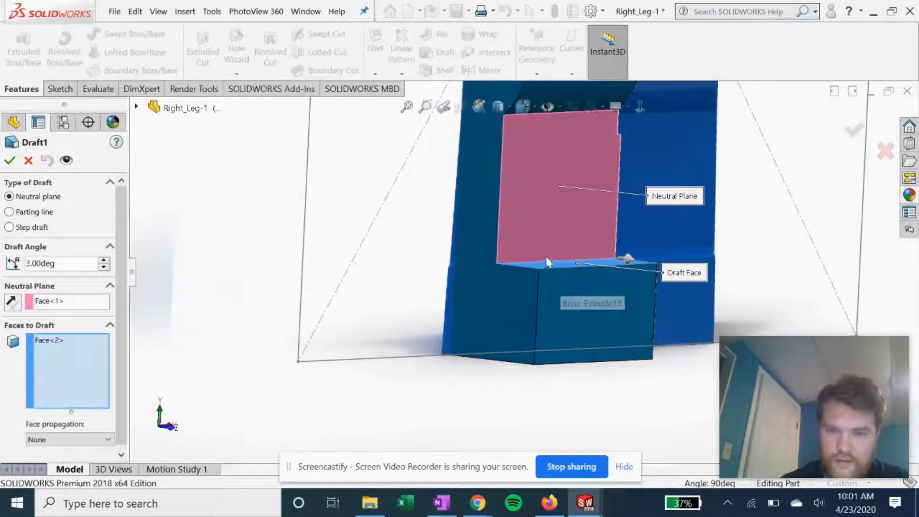
scroll(498, 377, "up", 3)
middle_click_drag(497, 376, 508, 366)
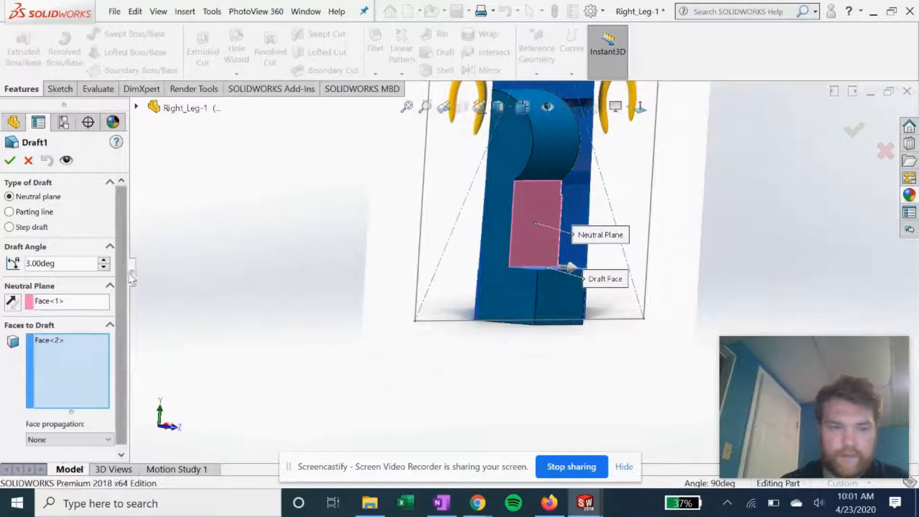
scroll(542, 295, "down", 3)
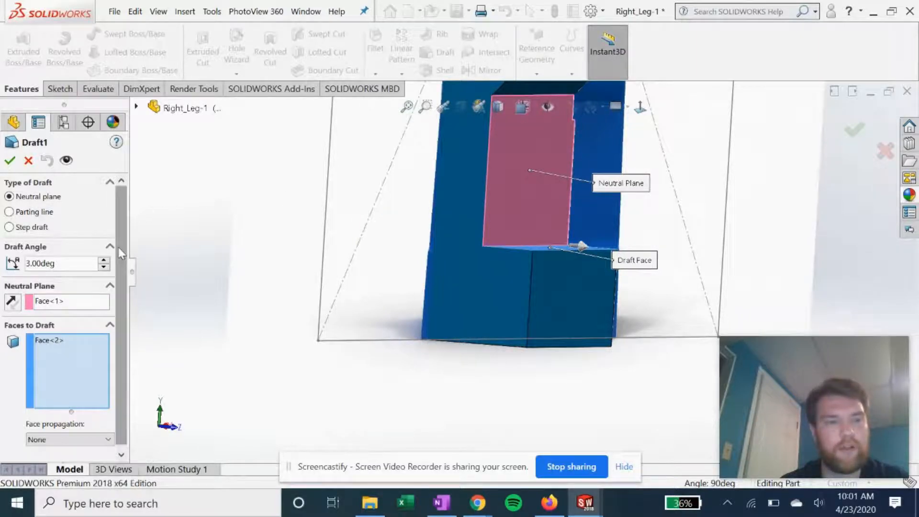
middle_click_drag(290, 235, 311, 227)
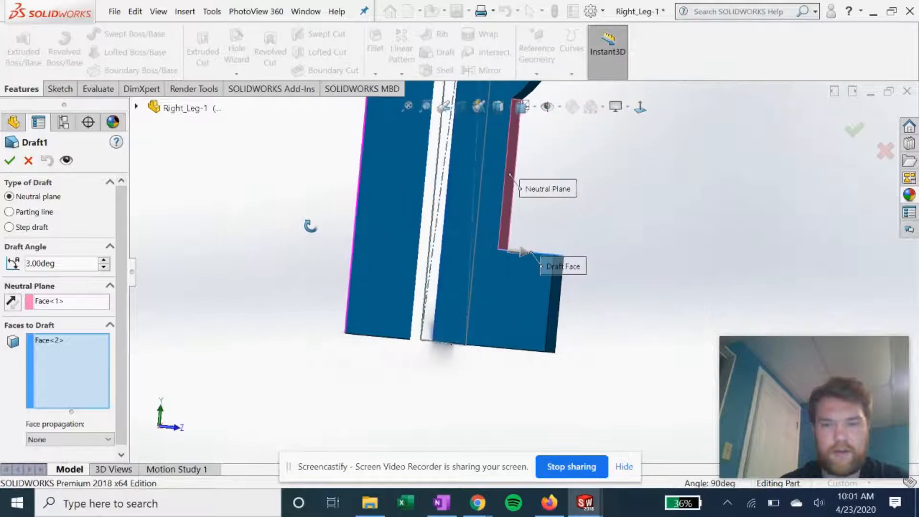
left_click(9, 158)
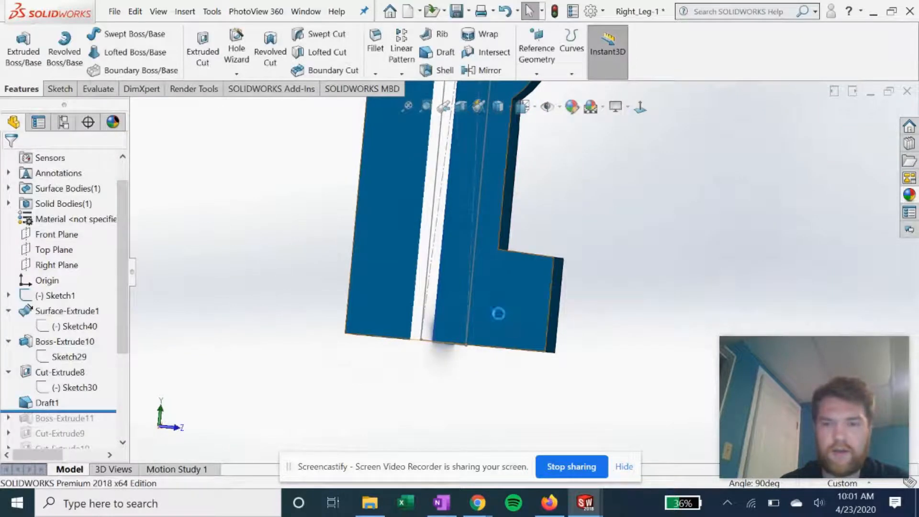
middle_click_drag(568, 332, 518, 350)
scroll(525, 270, "up", 7)
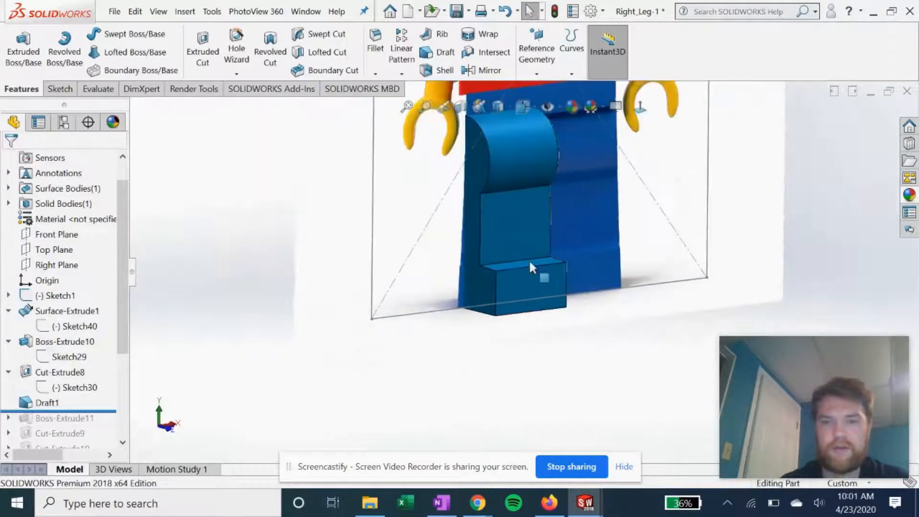
scroll(560, 209, "down", 3)
middle_click_drag(531, 240, 484, 253)
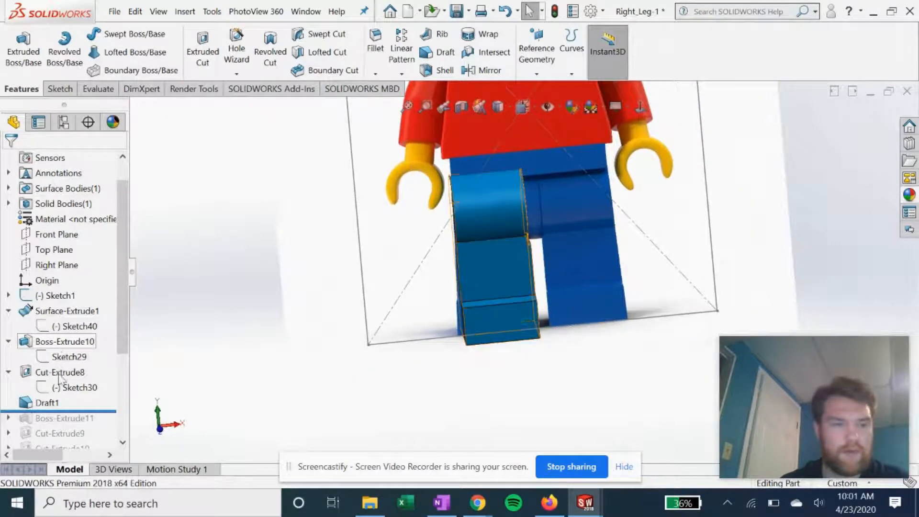
Step: Show Sketch30, open the definition of Cut-Extrude8 and view its profile normal to the sketch plane
left_click(61, 387)
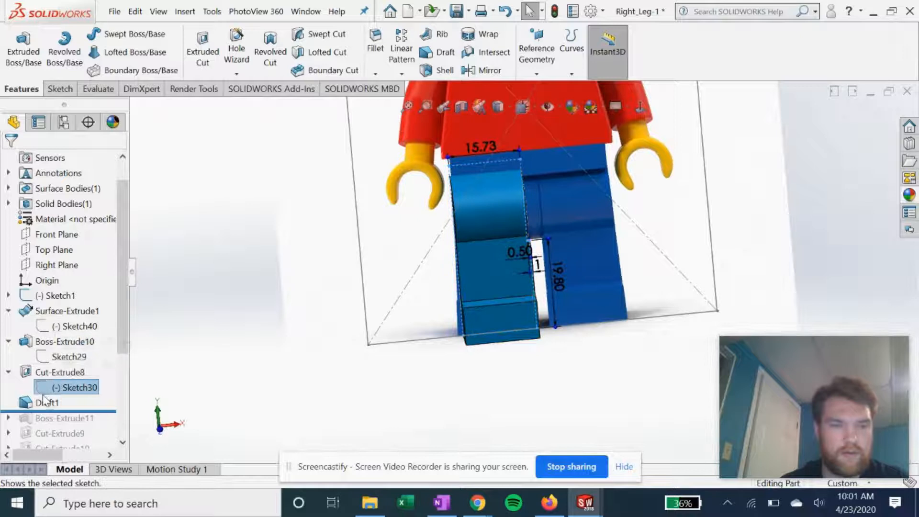
left_click(62, 373)
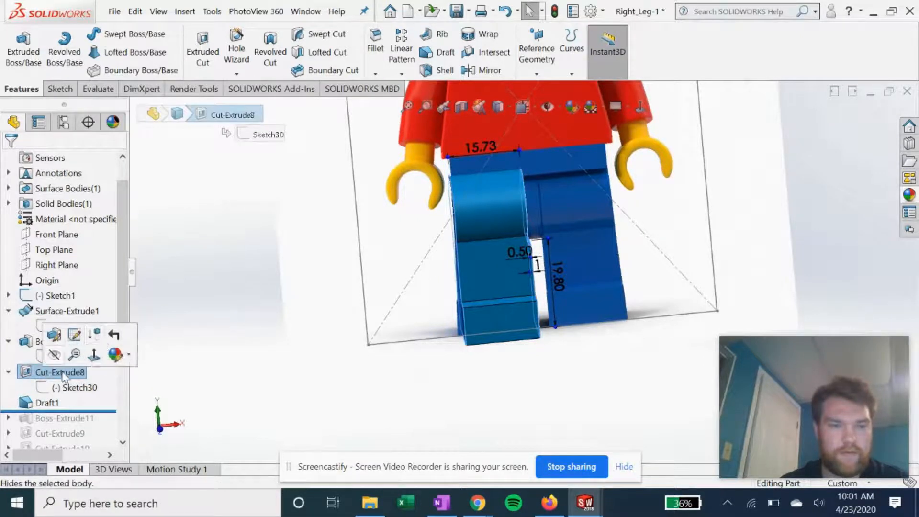
left_click(63, 385)
left_click(61, 373)
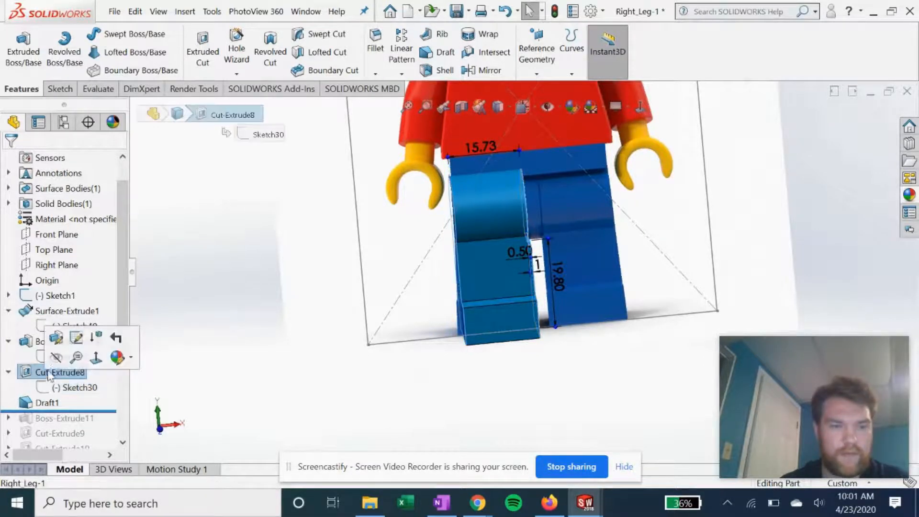
left_click(57, 343)
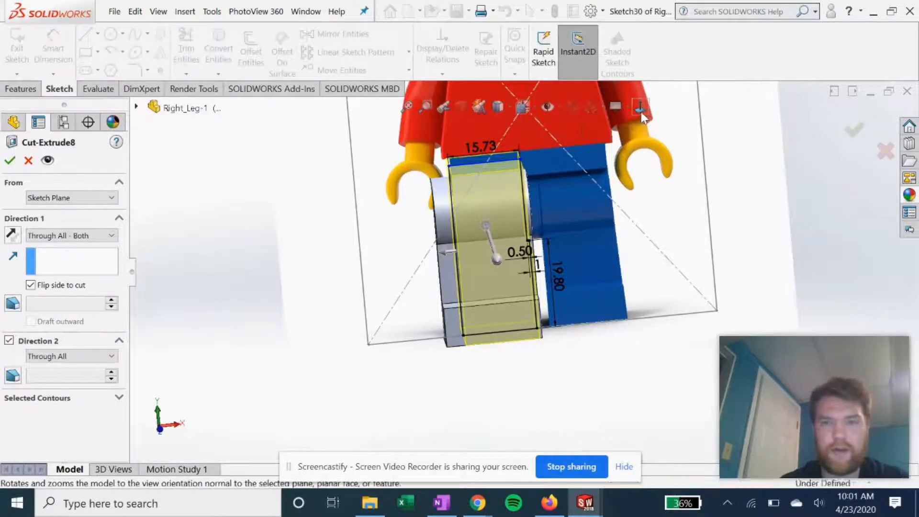
scroll(400, 263, "down", 8)
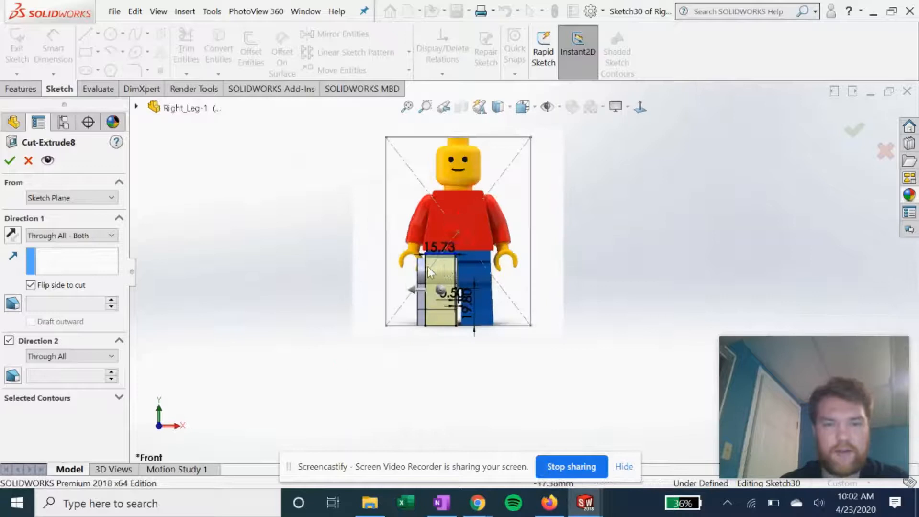
Step: Examine the cut profile's small step along the leg's inner edge against the reference picture, and accept Cut-Extrude8
scroll(404, 302, "down", 2)
scroll(463, 390, "up", 2)
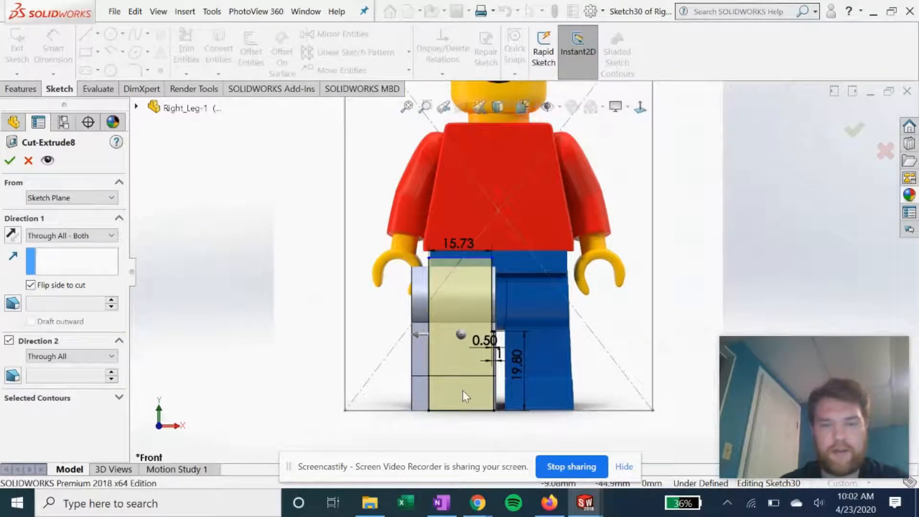
scroll(463, 389, "down", 4)
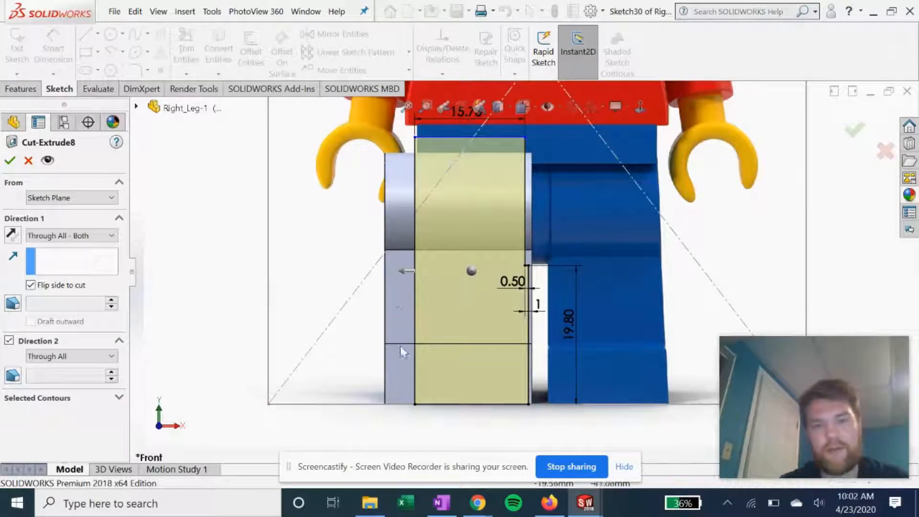
scroll(532, 286, "down", 3)
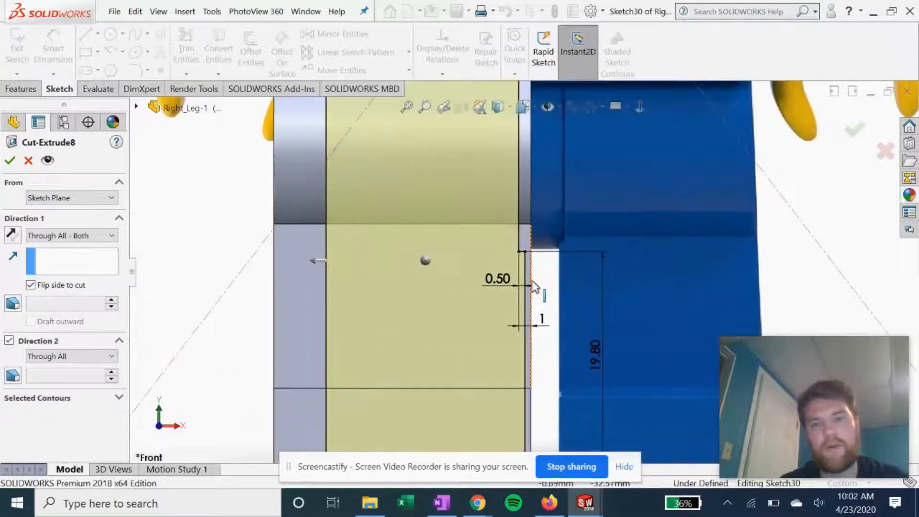
scroll(530, 324, "up", 3)
scroll(550, 258, "down", 4)
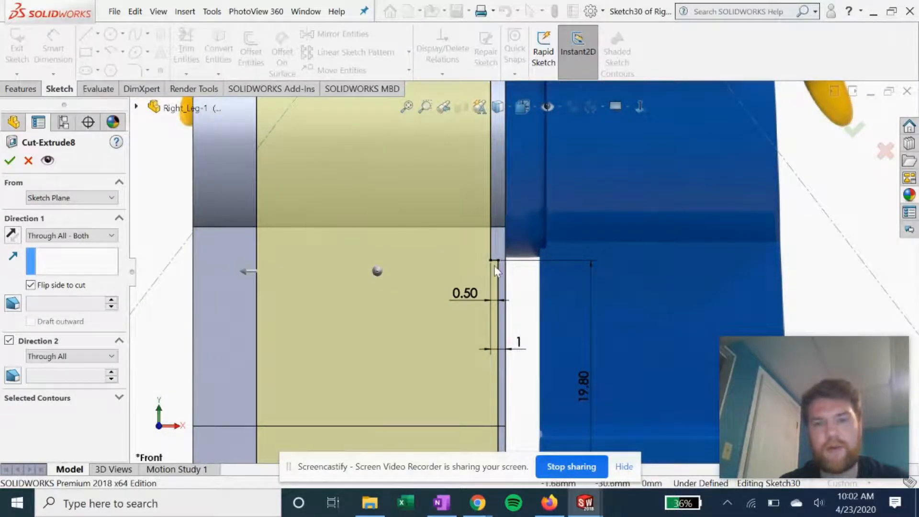
scroll(493, 258, "up", 4)
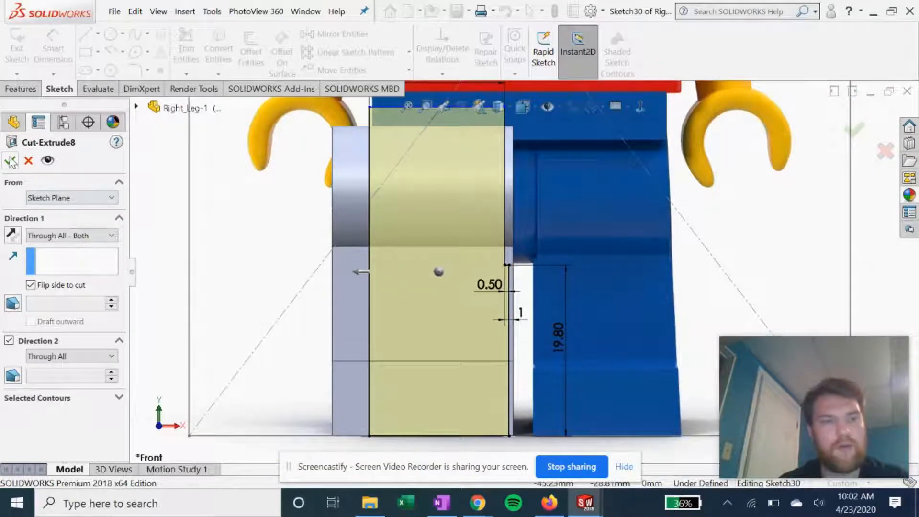
left_click(10, 161)
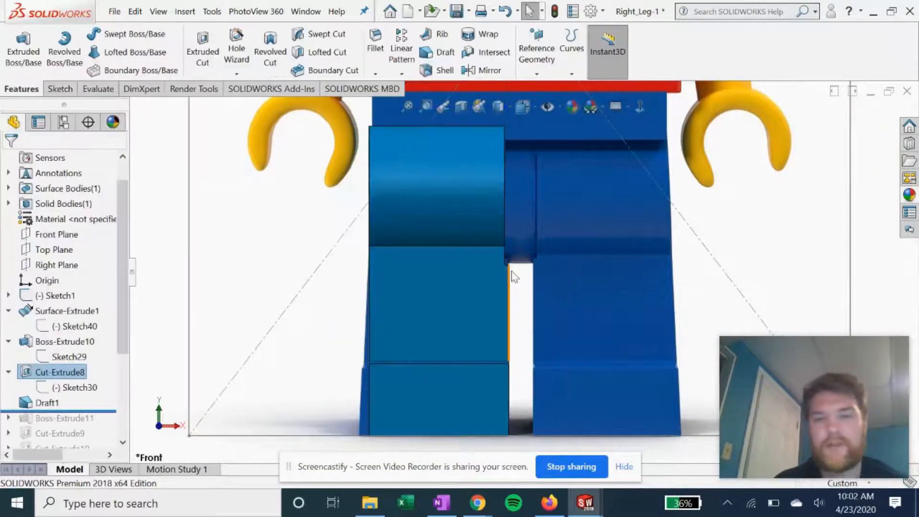
Step: Check the notch at the leg's inner edge and roll the model history forward to include Boss-Extrude11
scroll(508, 269, "down", 2)
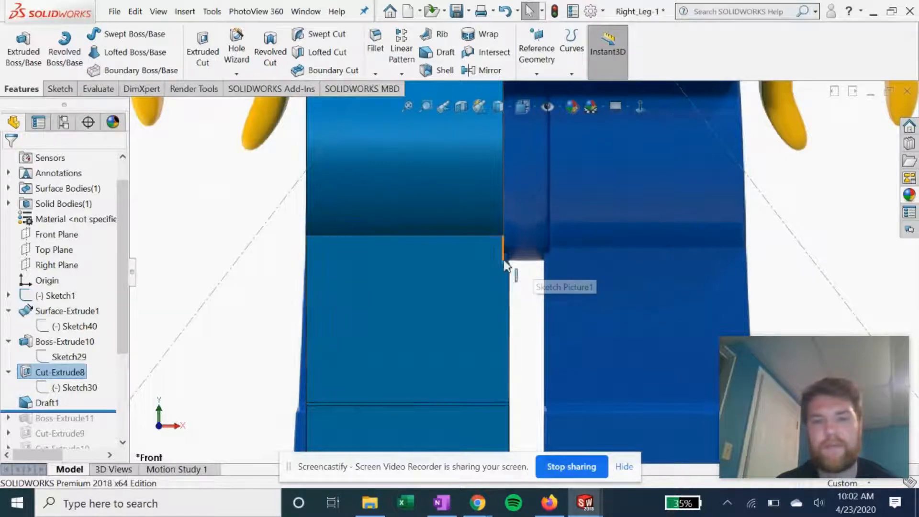
scroll(491, 266, "up", 3)
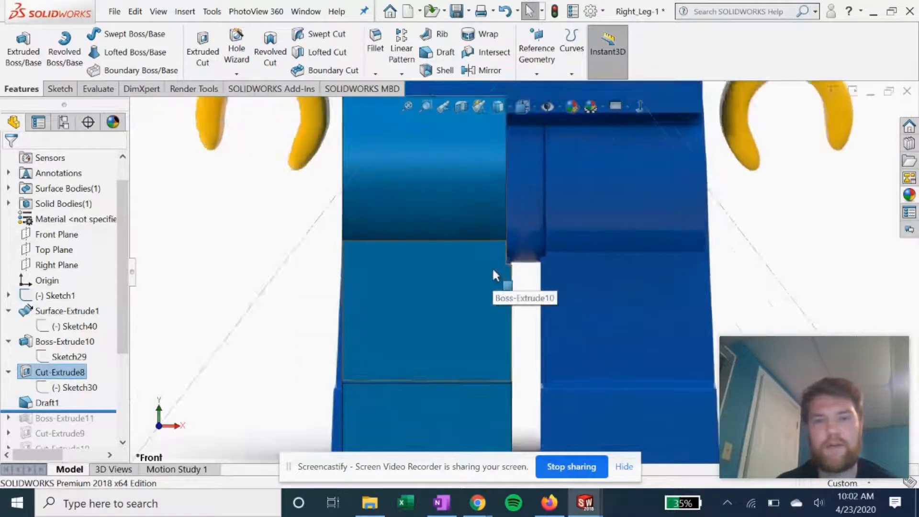
scroll(120, 340, "down", 3)
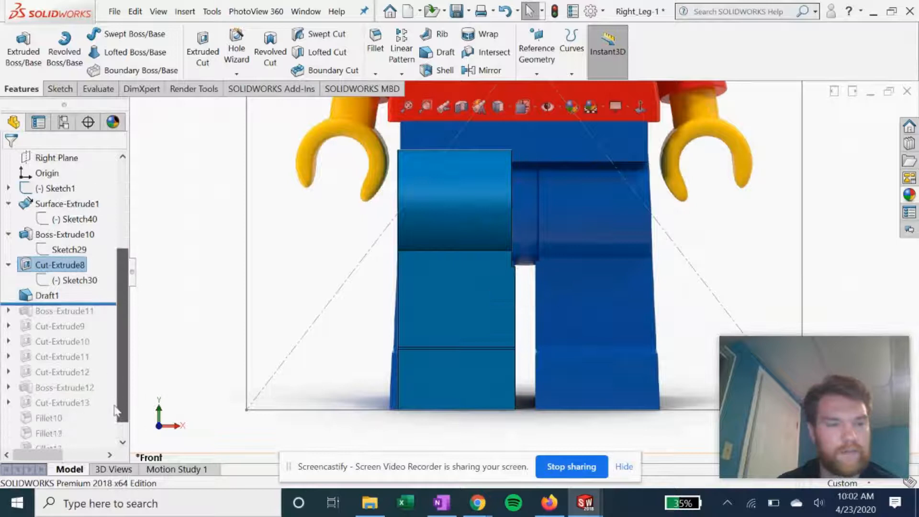
left_click_drag(109, 287, 109, 303)
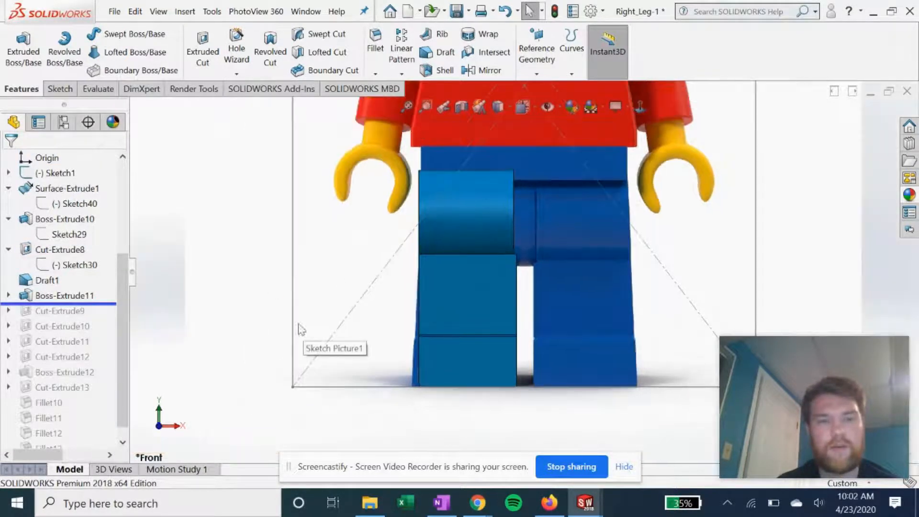
Step: Expand Boss-Extrude11, select its Sketch31 and inspect the profile around the round hip from several angles
mouse_move(260, 301)
middle_mouse_down()
mouse_move(268, 297)
mouse_move(291, 334)
mouse_move(288, 207)
mouse_move(272, 287)
mouse_move(335, 330)
mouse_move(268, 306)
middle_mouse_up()
left_click(64, 295)
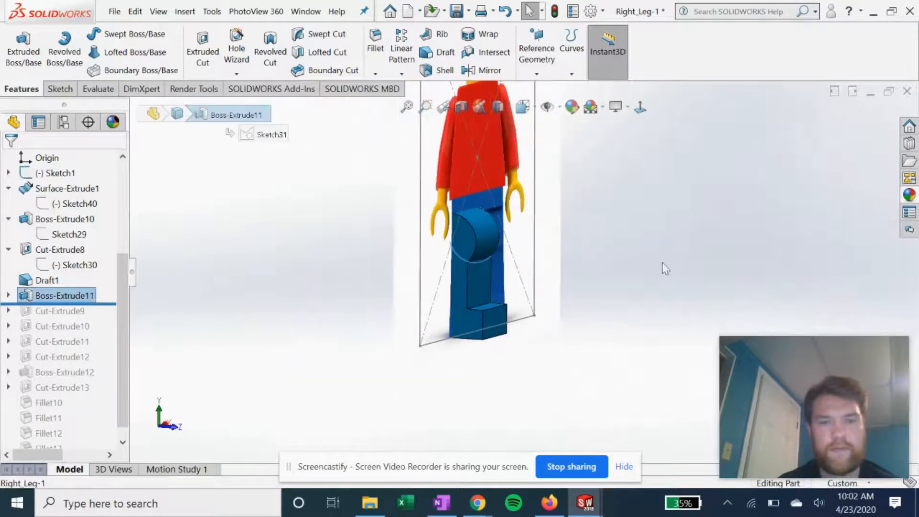
middle_click_drag(648, 279, 642, 258)
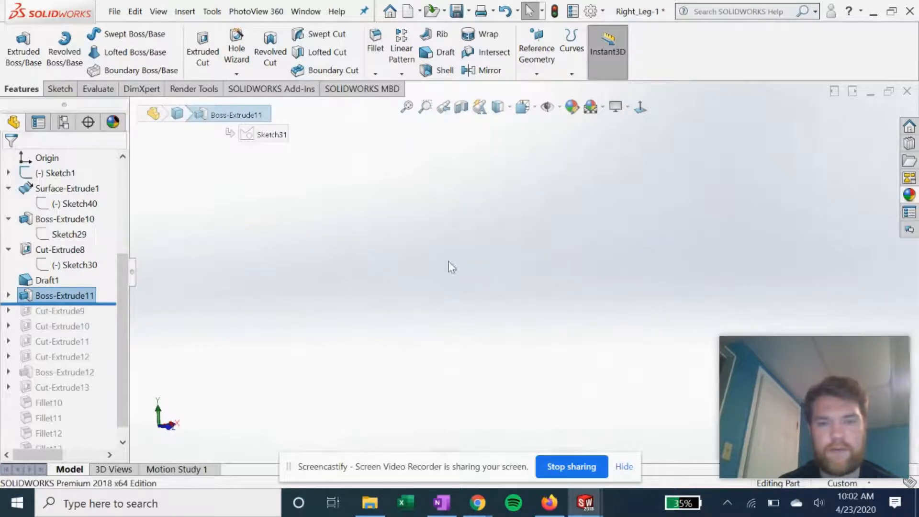
middle_click_drag(450, 266, 471, 260)
scroll(484, 237, "down", 3)
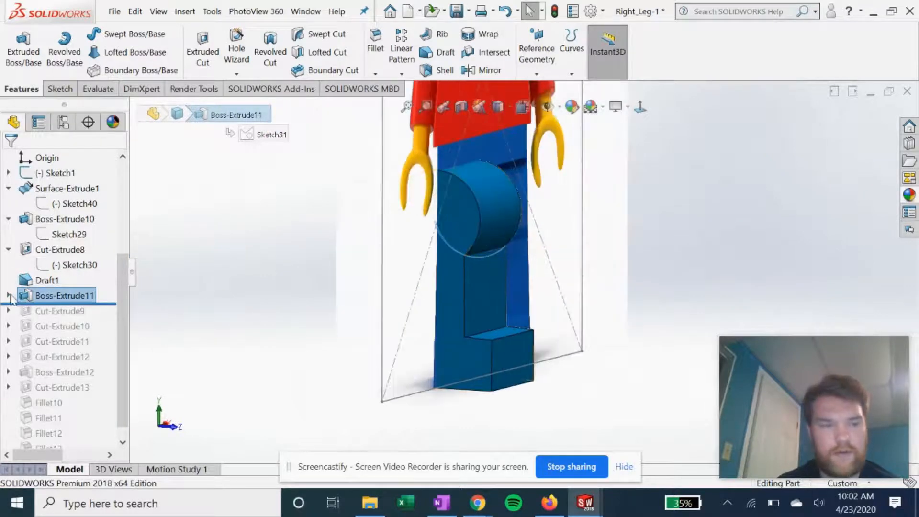
left_click(9, 295)
left_click(74, 310)
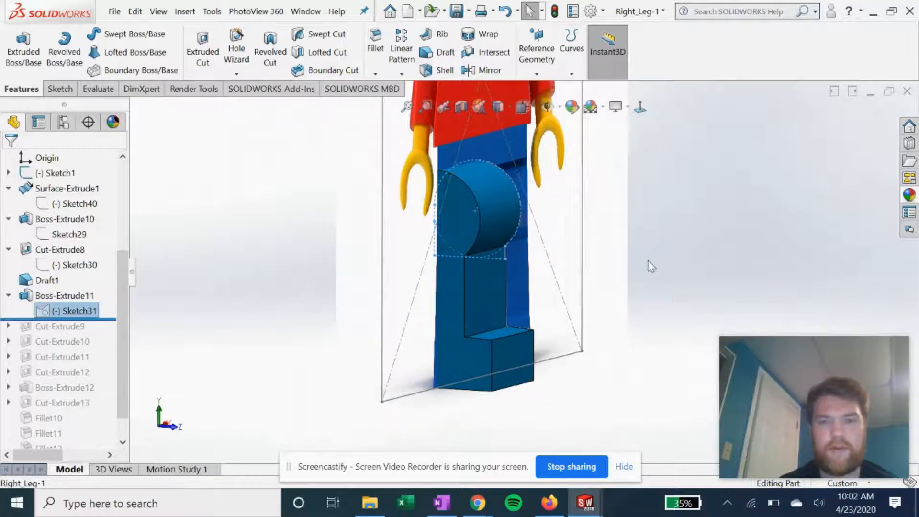
mouse_move(510, 279)
middle_mouse_down()
mouse_move(430, 280)
mouse_move(404, 325)
middle_mouse_up()
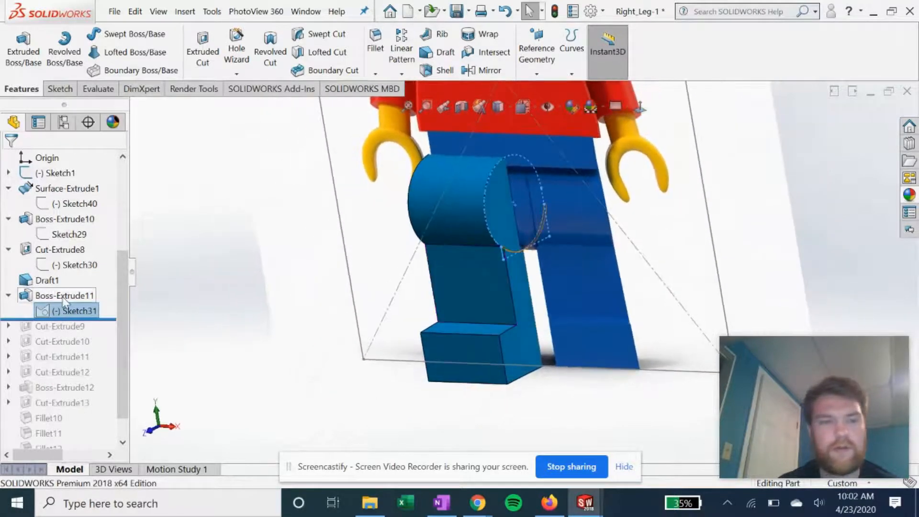
Step: Open Sketch31 for editing, view it normal to its plane and examine the corner regions beneath the hip circle
left_click(66, 309)
left_click(72, 282)
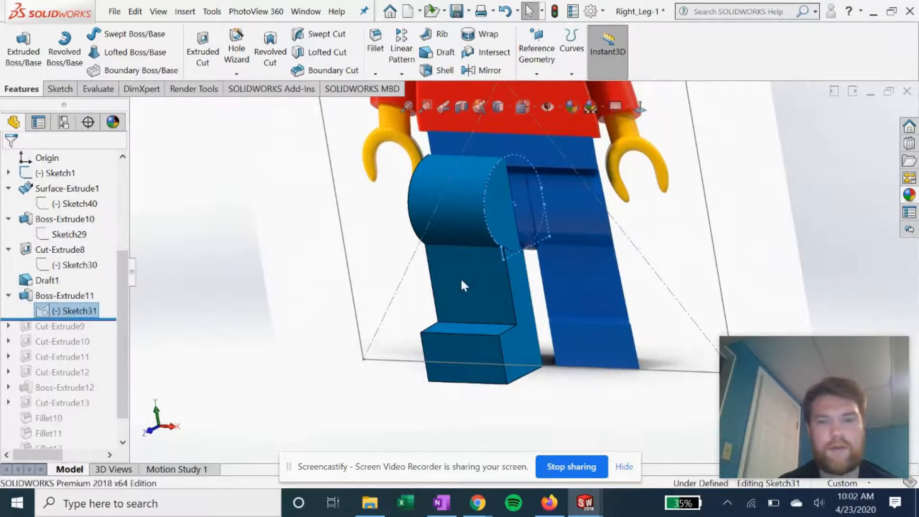
left_click(640, 108)
scroll(521, 284, "down", 10)
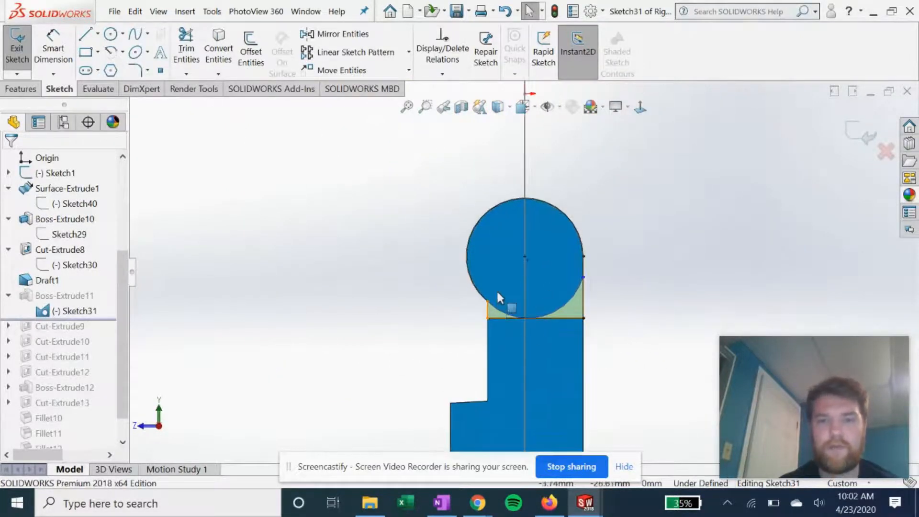
middle_click_drag(404, 309, 399, 301)
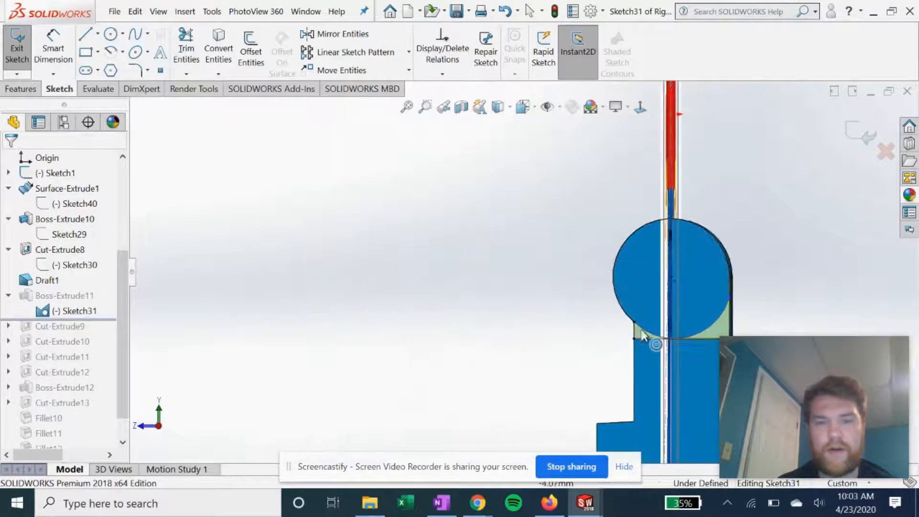
scroll(645, 334, "down", 2)
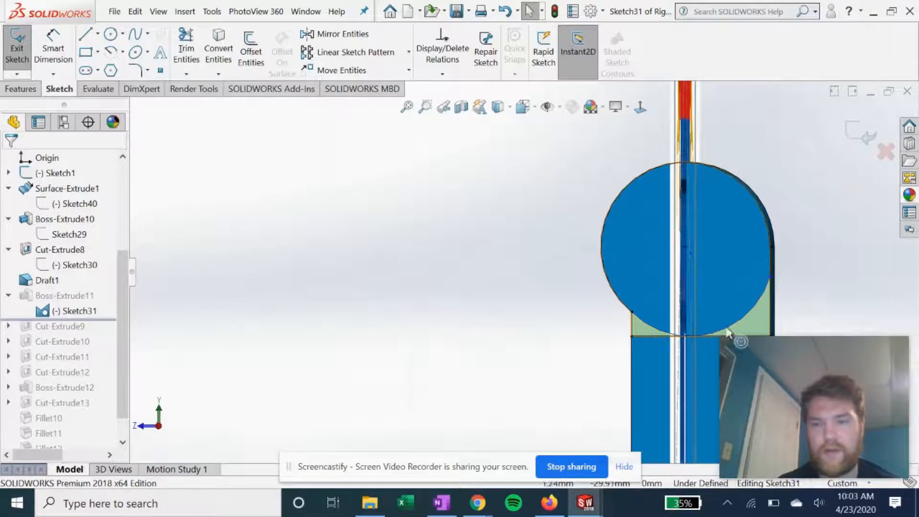
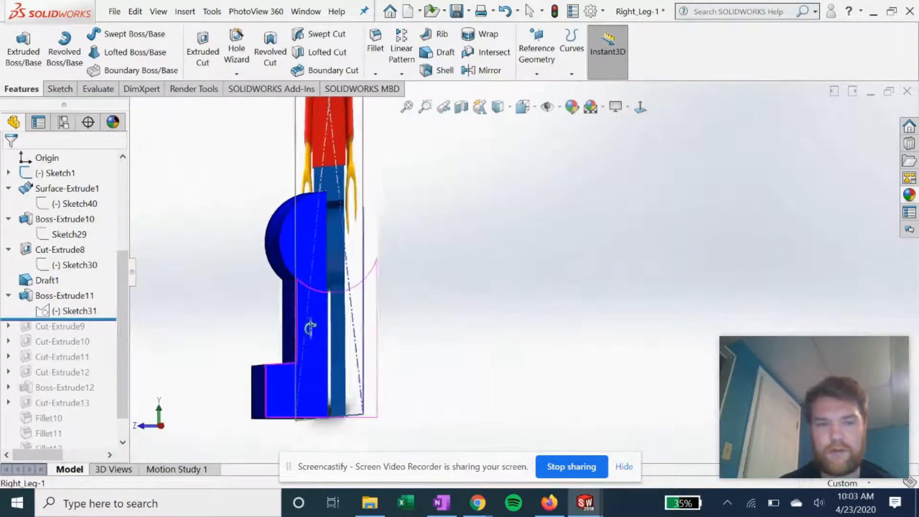
Step: Open the Boss-Extrude11 definition, examine its Up To Surface end face and selected contours around the hip, and accept it
left_click(82, 297)
left_click(103, 258)
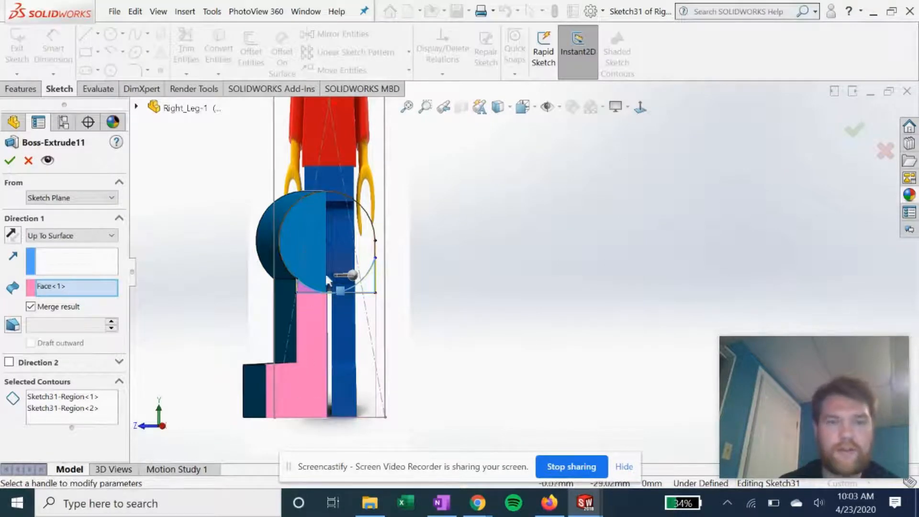
middle_click_drag(305, 312, 345, 328)
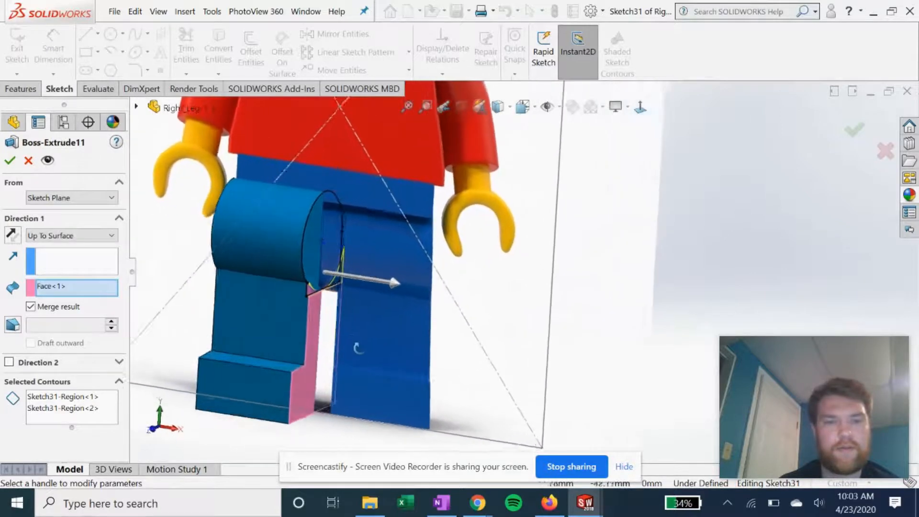
scroll(335, 306, "down", 3)
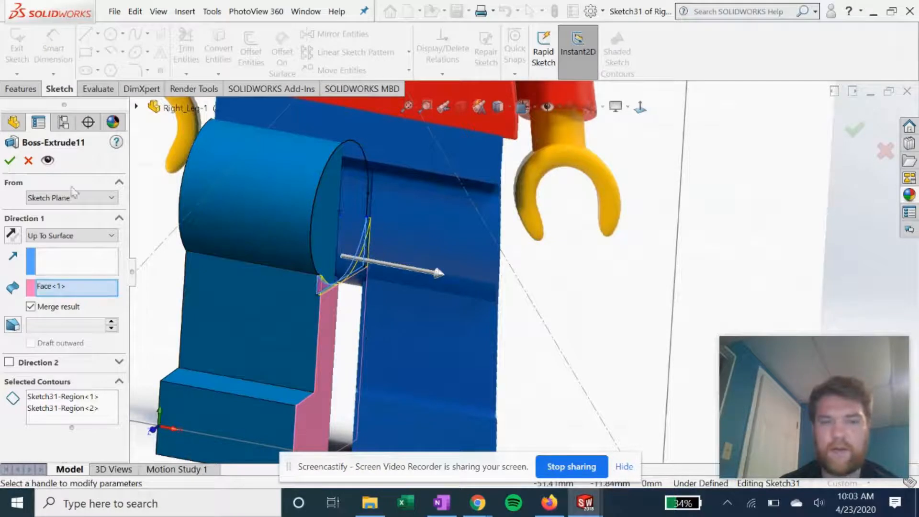
left_click(11, 163)
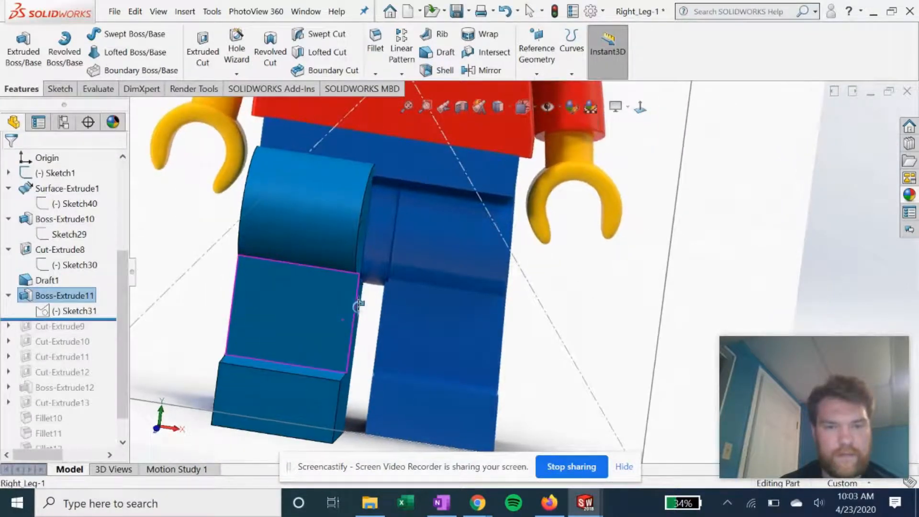
mouse_move(349, 322)
middle_mouse_down()
mouse_move(367, 320)
mouse_move(344, 316)
middle_mouse_up()
scroll(344, 315, "up", 1)
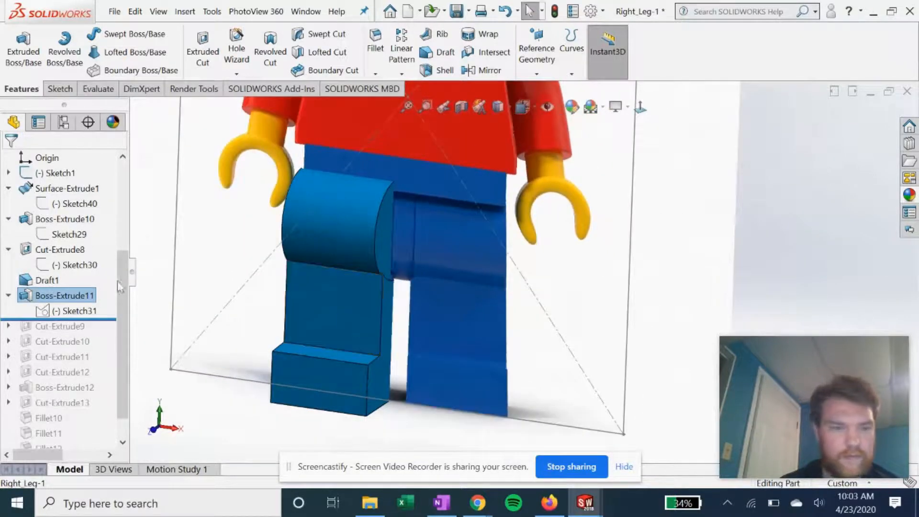
Step: Roll the model history forward to include Cut-Extrude9, expand it and bring the underside of the foot into view
scroll(120, 306, "down", 2)
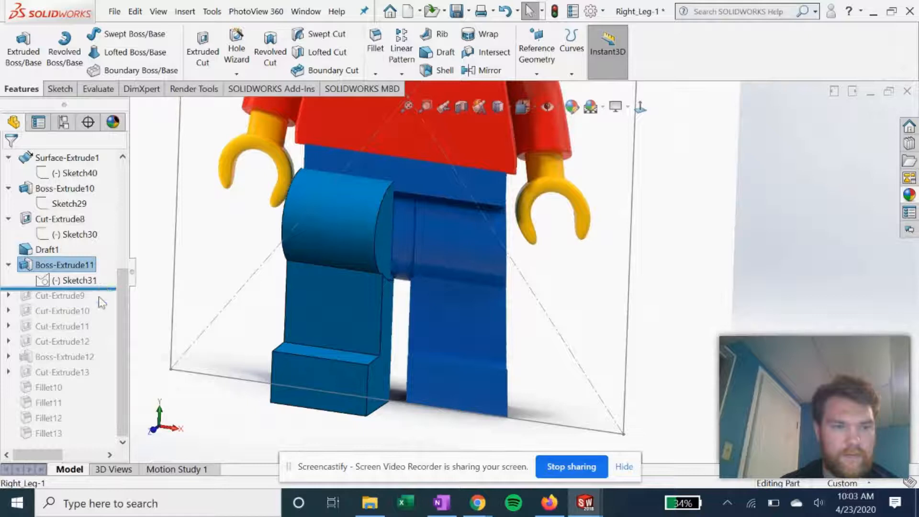
left_click_drag(105, 288, 86, 302)
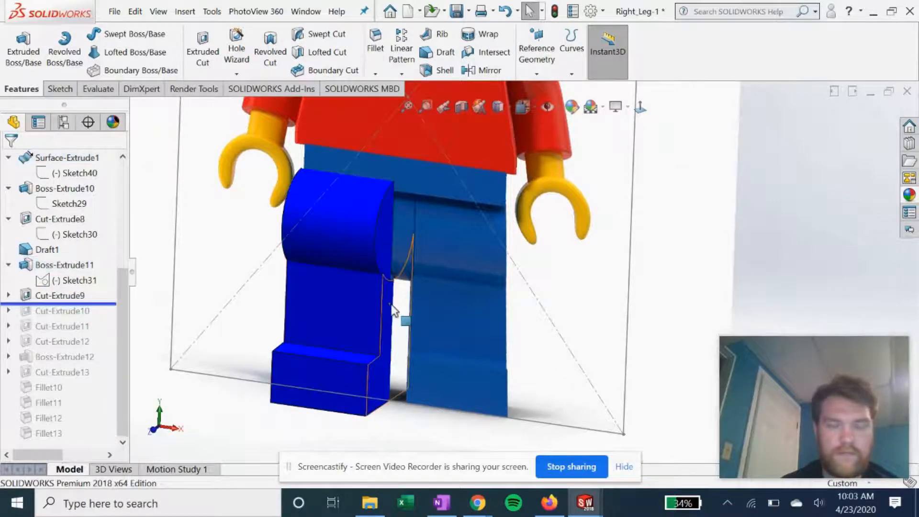
scroll(380, 306, "down", 3)
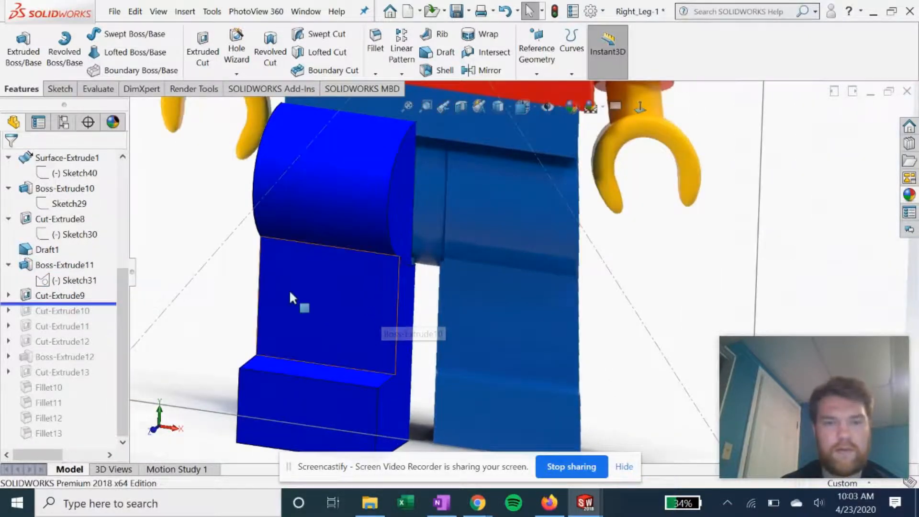
left_click(8, 297)
scroll(351, 294, "up", 3)
middle_click_drag(412, 382, 432, 210)
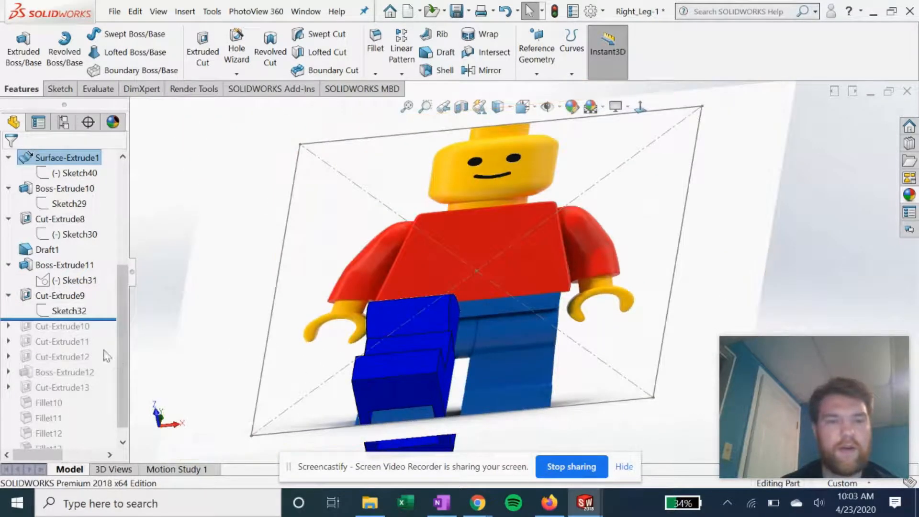
Step: Open Sketch32 for editing, examine its rectangle and wall dimensions normal to the sketch plane, and exit the sketch
left_click(70, 312)
left_click(79, 272)
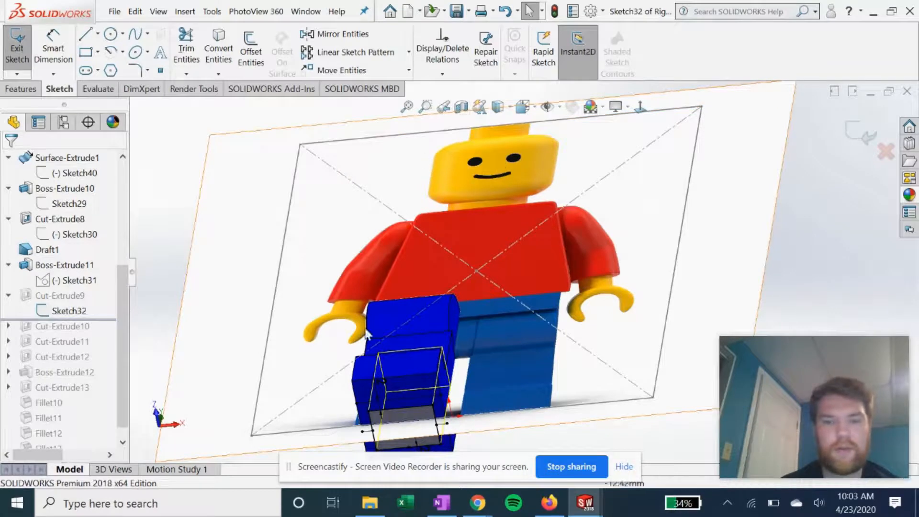
left_click(640, 106)
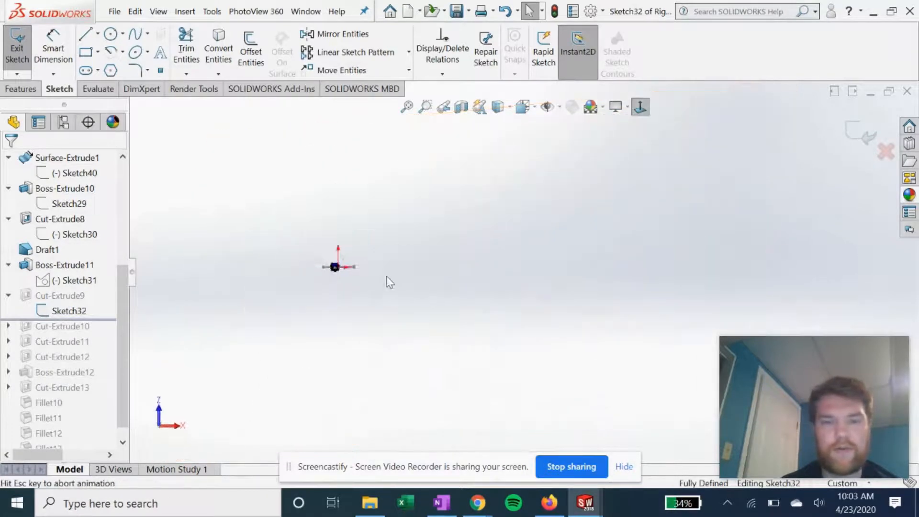
scroll(355, 285, "down", 5)
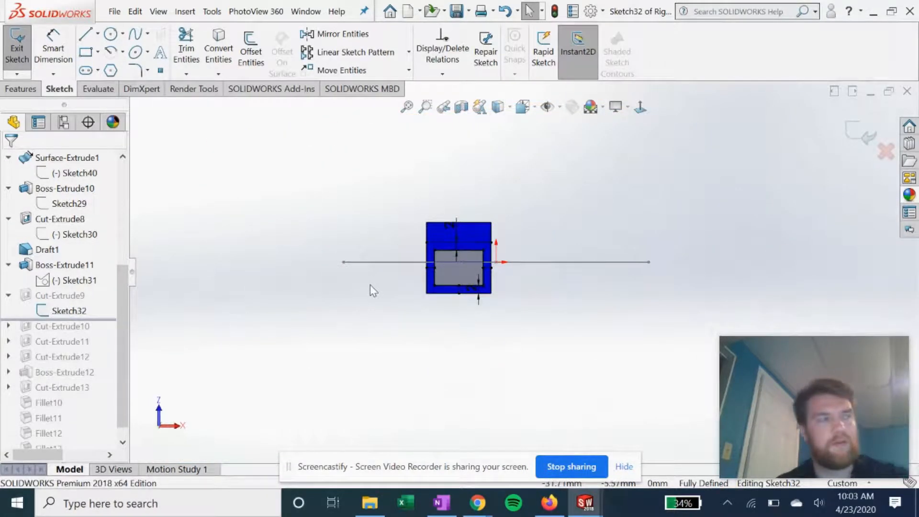
scroll(452, 268, "down", 3)
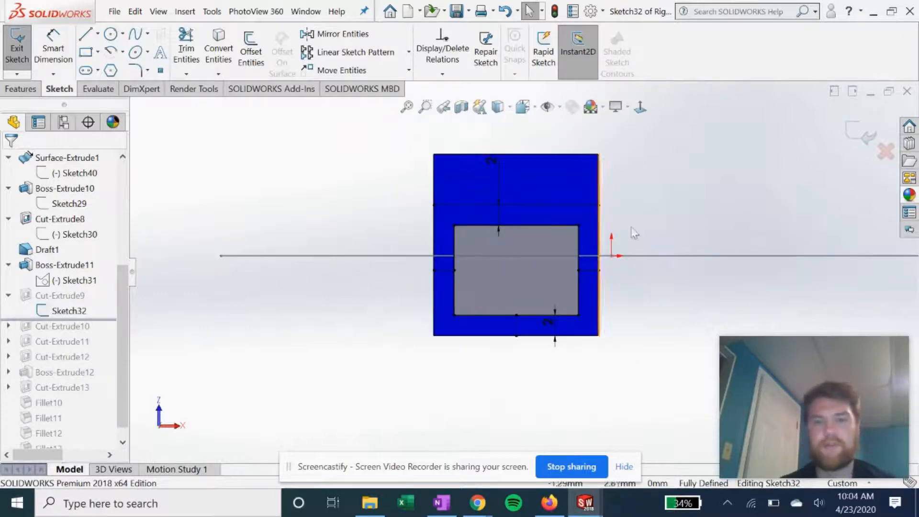
left_click(860, 135)
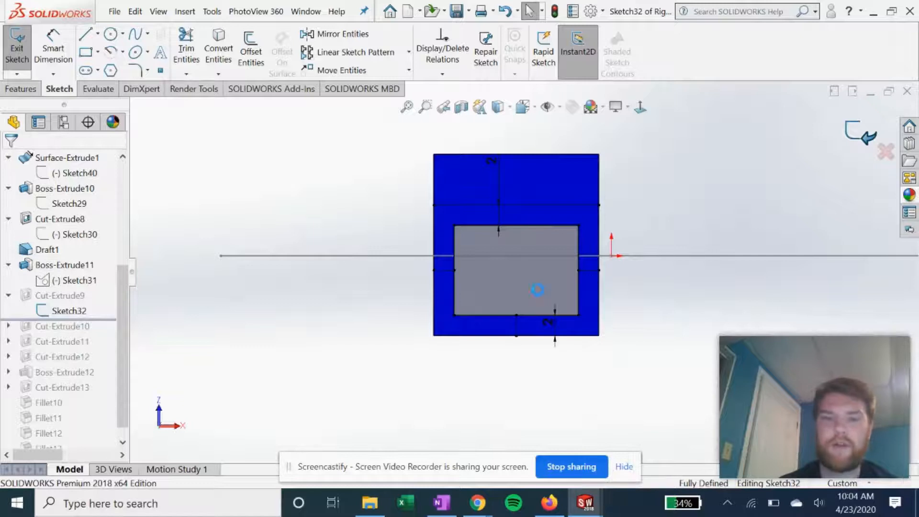
Step: Open the Cut-Extrude9 definition, check its blind depth and direction through the foot, and accept it
left_click(81, 297)
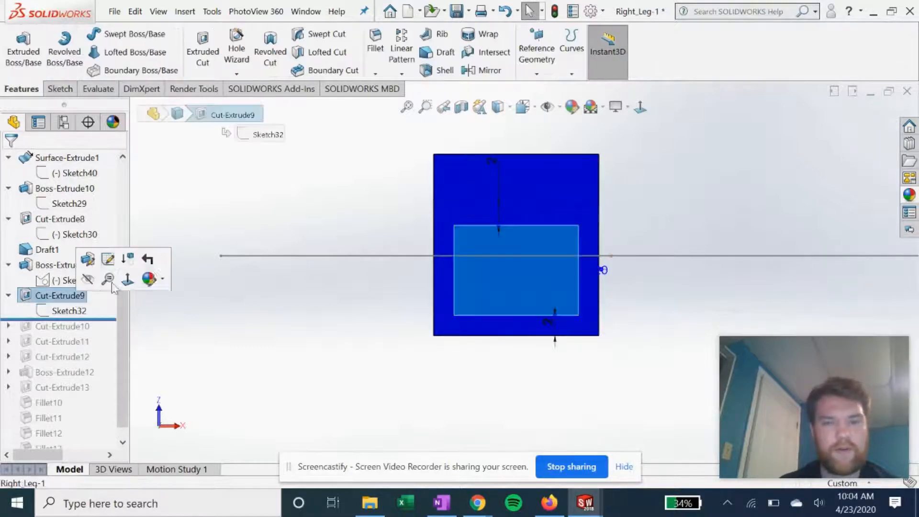
left_click(117, 265)
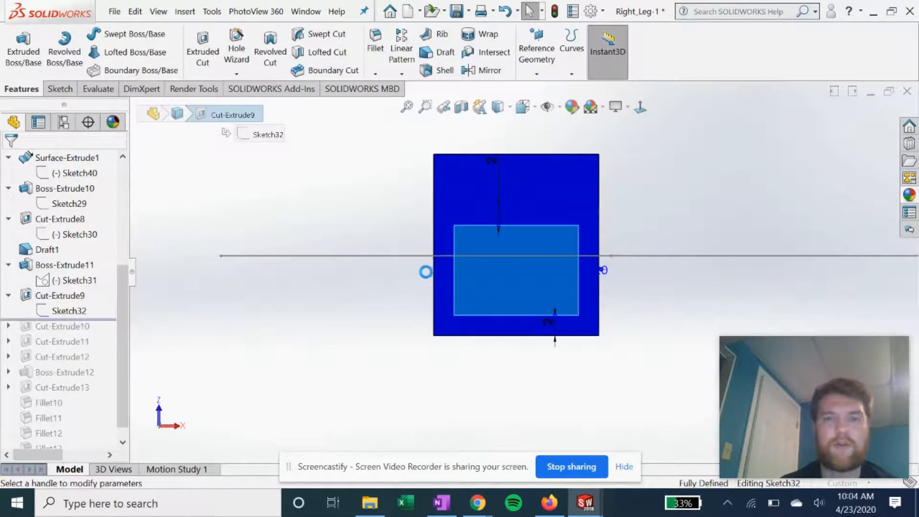
middle_click_drag(225, 201, 218, 263)
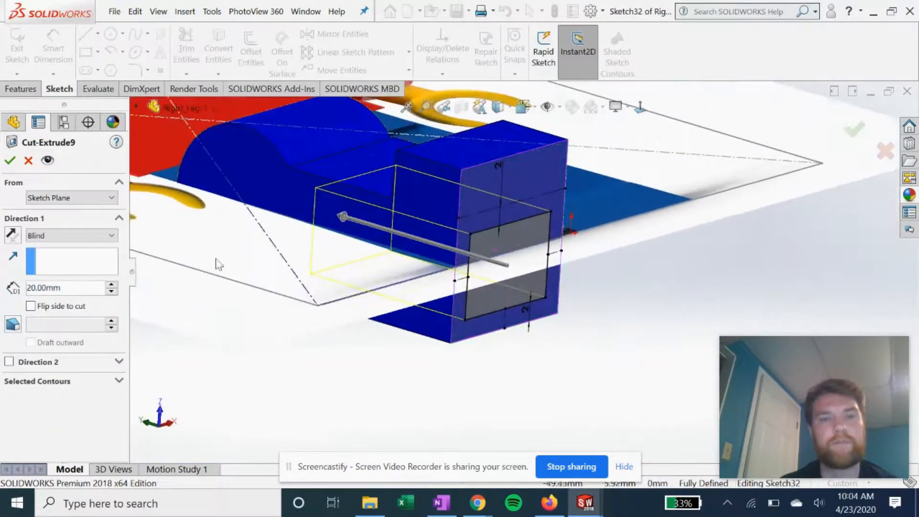
left_click(10, 161)
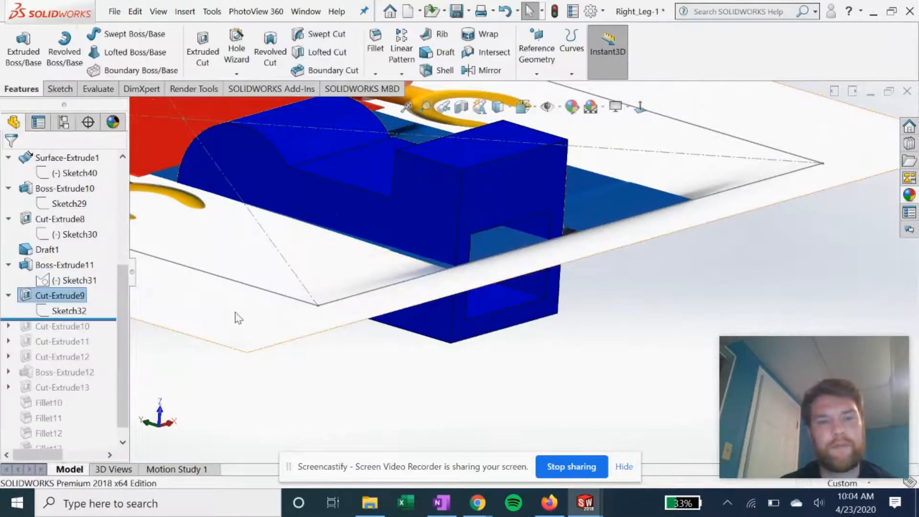
Step: Roll the model history forward past Cut-Extrude11, expand Cut-Extrude10 and inspect its Sketch33 cut inside the foot
left_click_drag(102, 319, 100, 353)
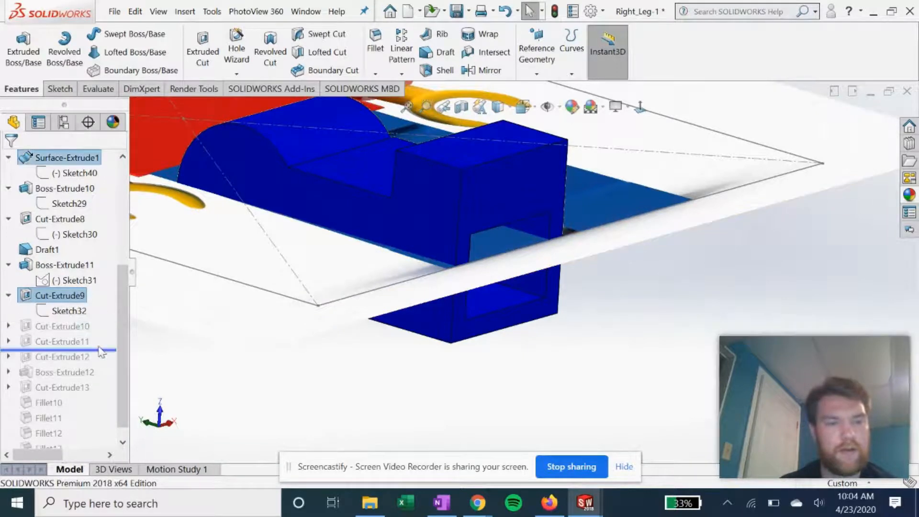
left_click(47, 327)
left_click(9, 326)
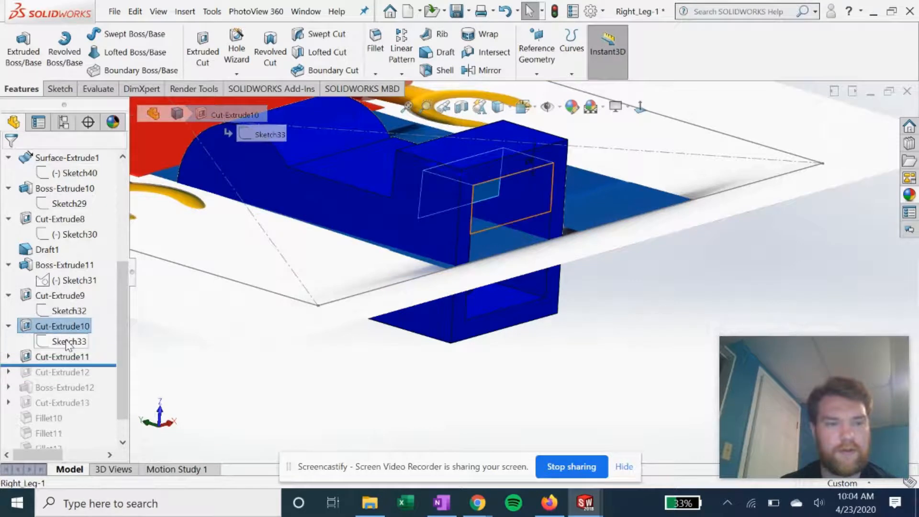
left_click(67, 341)
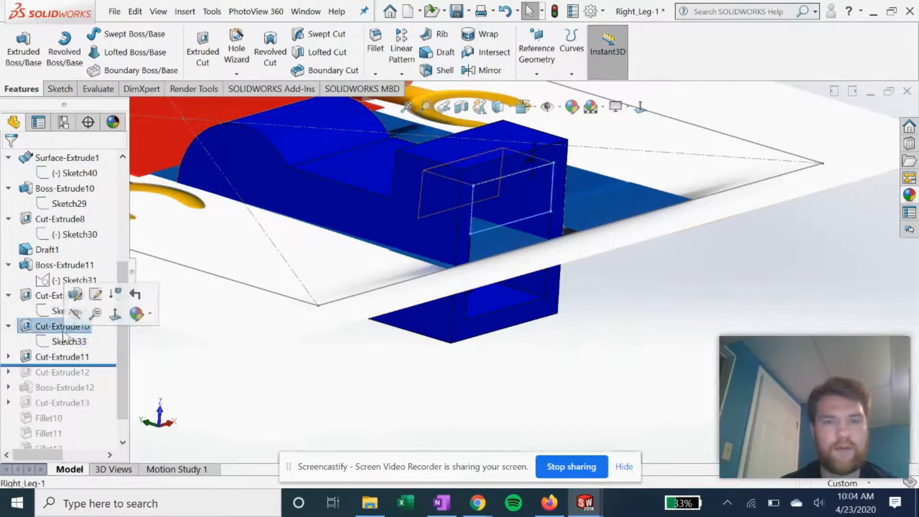
mouse_move(434, 177)
middle_mouse_down()
mouse_move(461, 205)
mouse_move(458, 230)
mouse_move(407, 142)
middle_mouse_up()
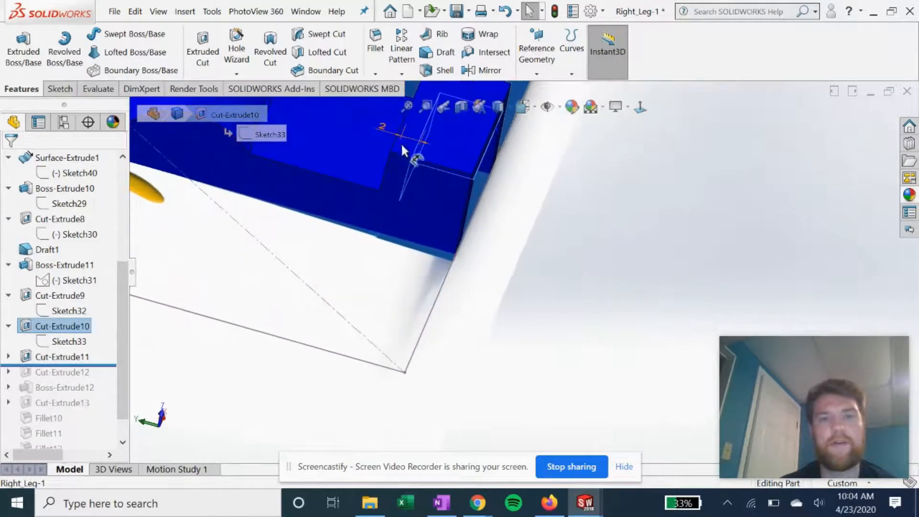
scroll(408, 167, "up", 2)
mouse_move(409, 167)
middle_mouse_down()
mouse_move(498, 263)
mouse_move(527, 242)
mouse_move(469, 203)
mouse_move(284, 297)
middle_mouse_up()
Step: Select Cut-Extrude11 and inspect the two round holes on the back of the leg with their dimensions
left_click(62, 356)
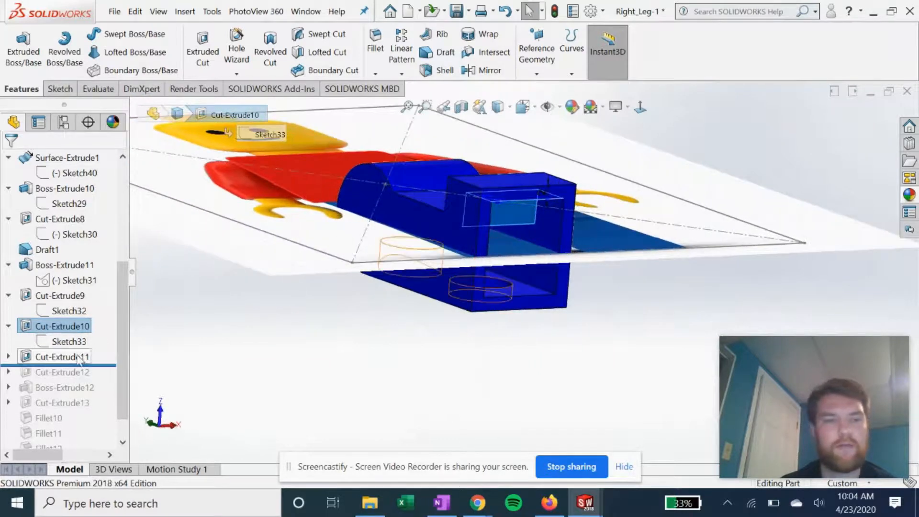
mouse_move(439, 391)
middle_mouse_down()
mouse_move(453, 372)
mouse_move(478, 256)
middle_mouse_up()
scroll(444, 252, "down", 3)
middle_click_drag(453, 287, 478, 263)
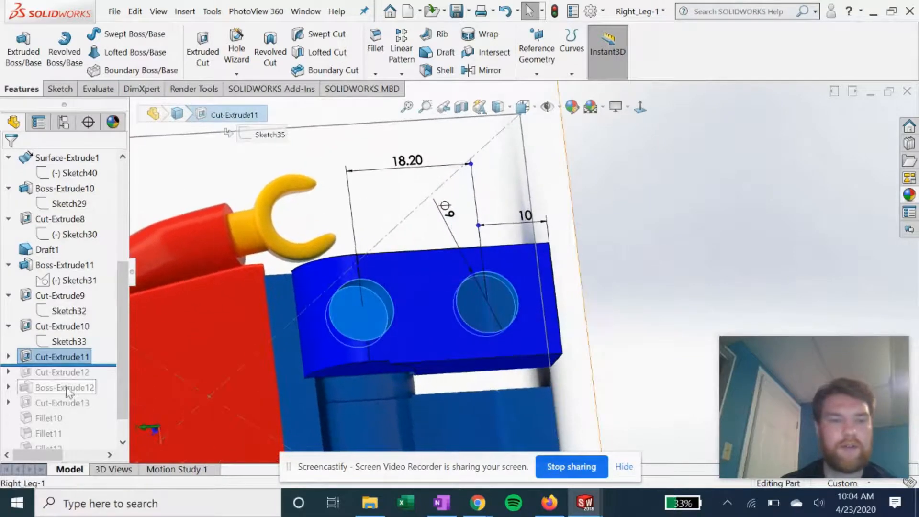
Step: Open Cut-Extrude11's Sketch35 for editing, examine the two hole circles and their dimensions against the reference picture, and exit the sketch
left_click(9, 356)
left_click(68, 372)
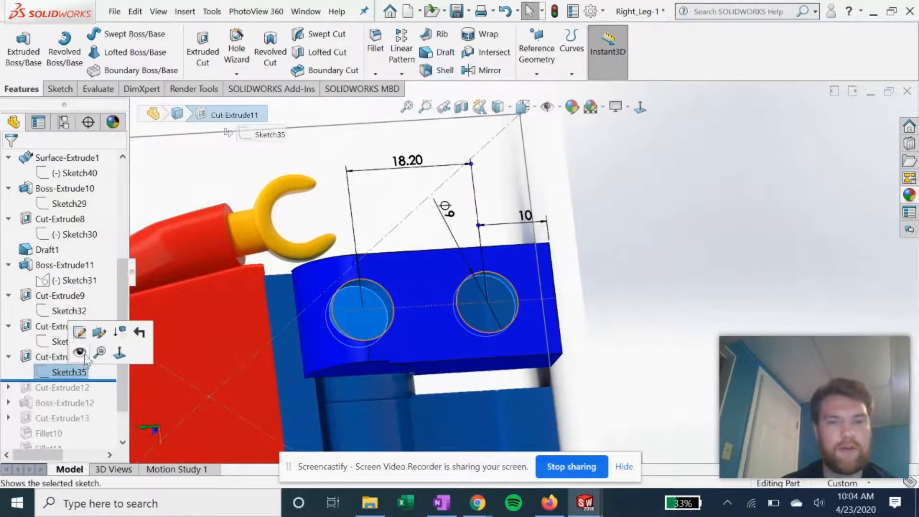
left_click(82, 332)
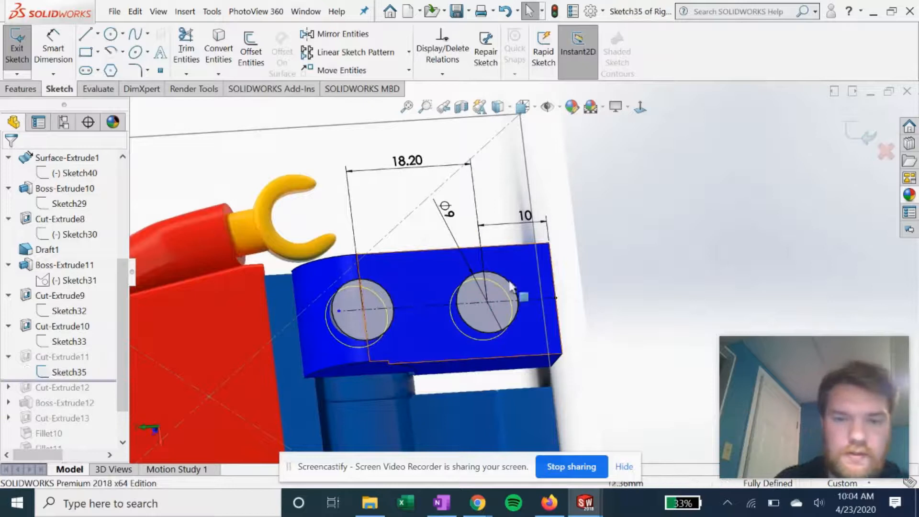
key("ctrl+8")
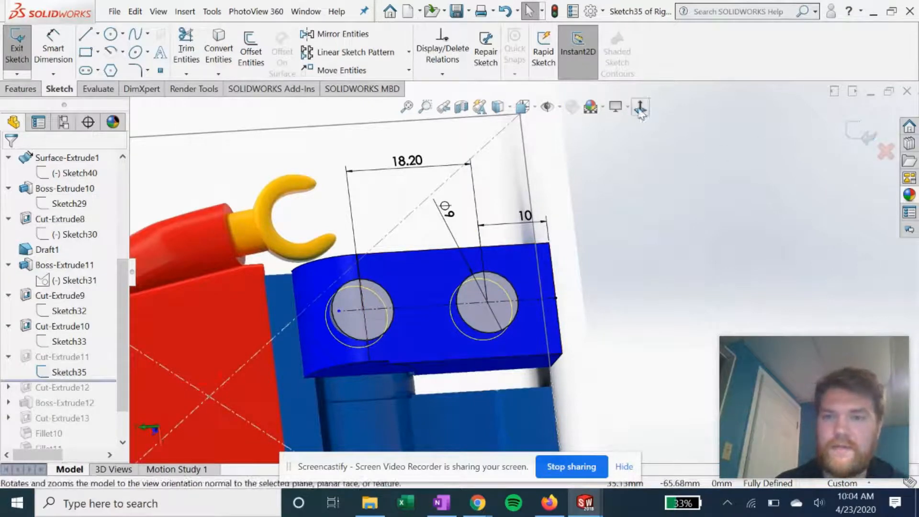
scroll(656, 340, "down", 10)
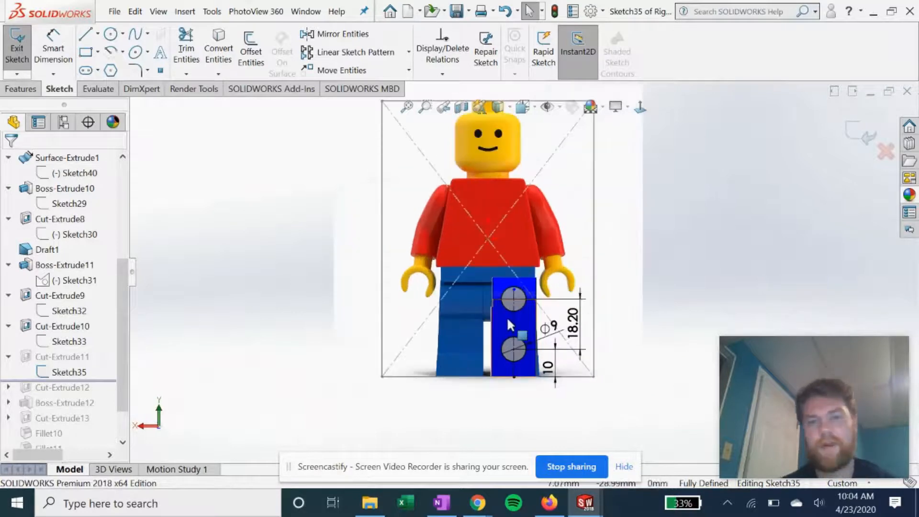
scroll(506, 317, "down", 3)
scroll(508, 317, "down", 5)
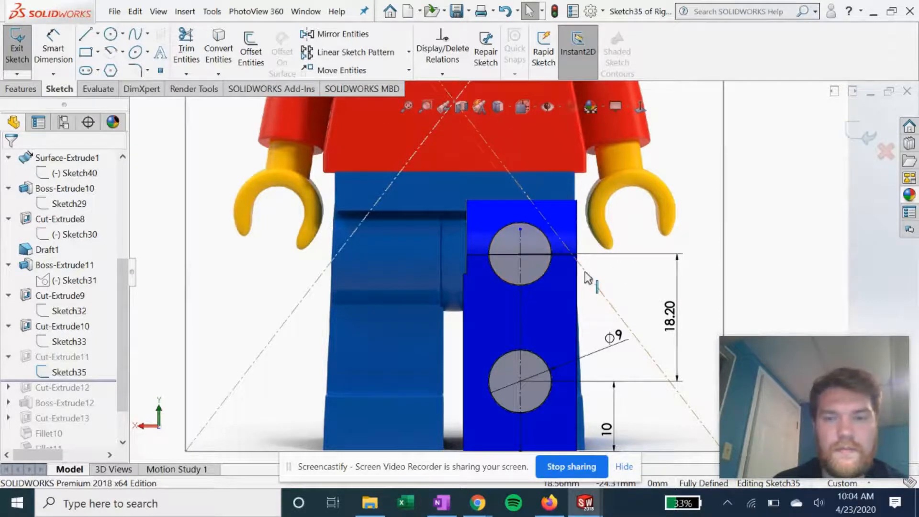
middle_click_drag(588, 278, 568, 281)
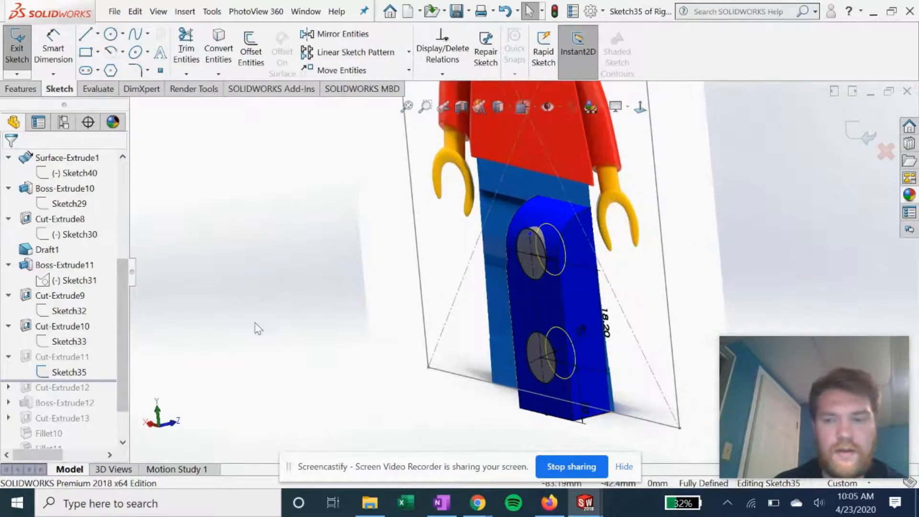
scroll(125, 337, "down", 1)
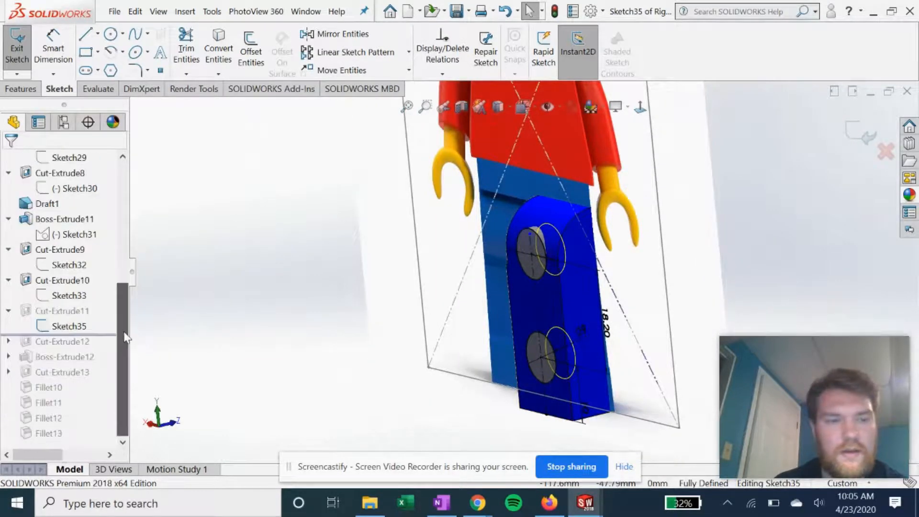
left_click(862, 134)
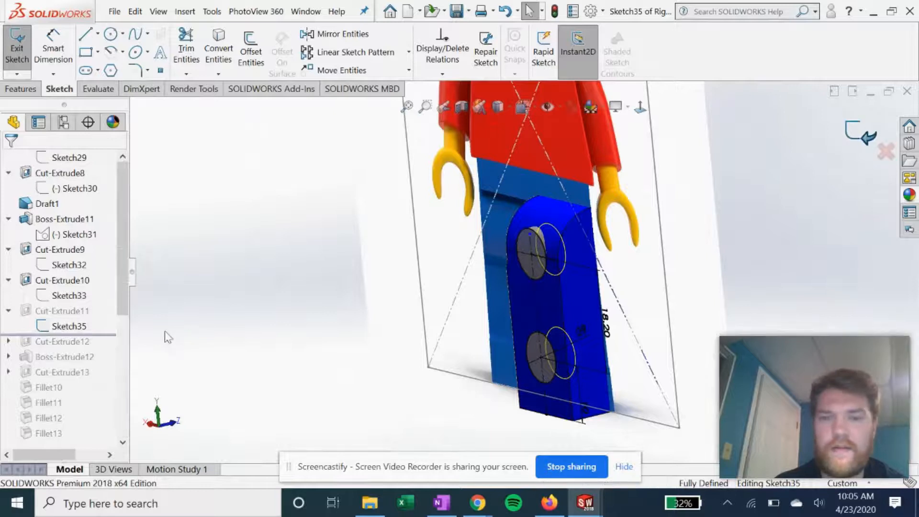
Step: Open the Cut-Extrude11 definition, check the blind depth of the rear holes, and accept it
left_click(40, 312)
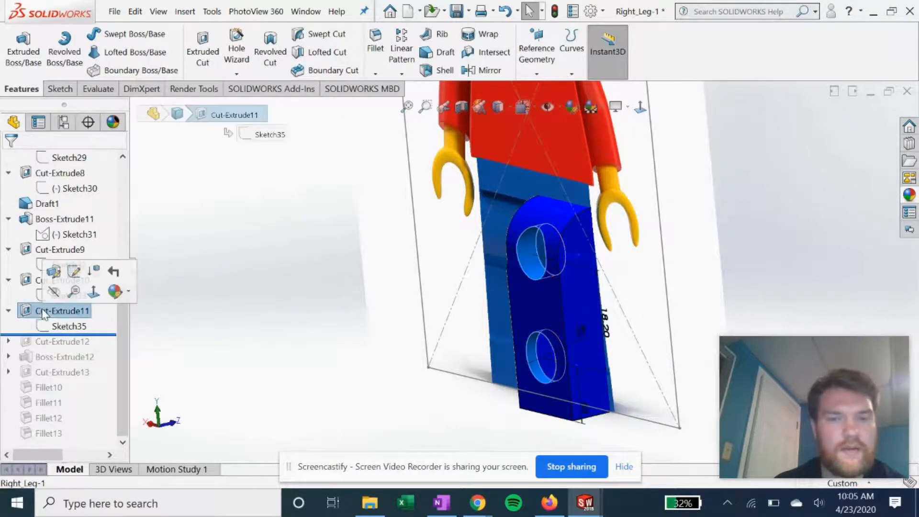
left_click(53, 272)
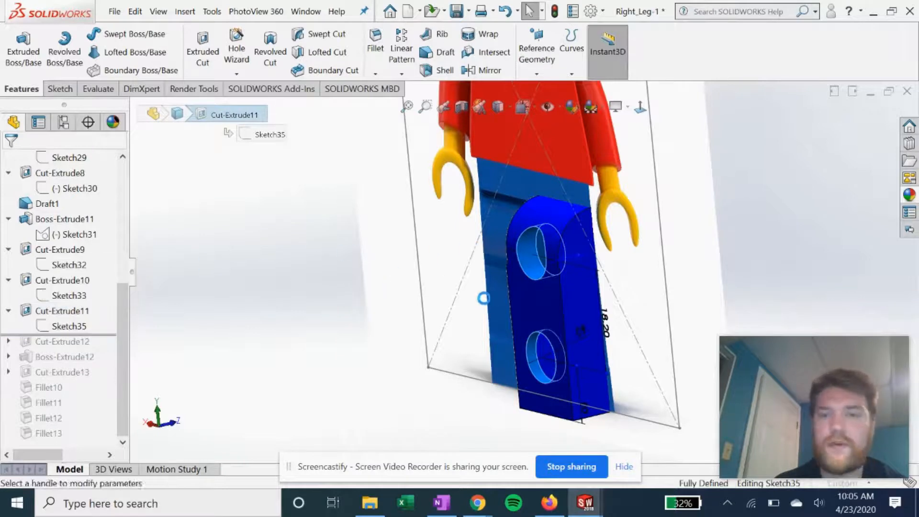
mouse_move(285, 287)
middle_mouse_down()
mouse_move(312, 275)
mouse_move(274, 283)
middle_mouse_up()
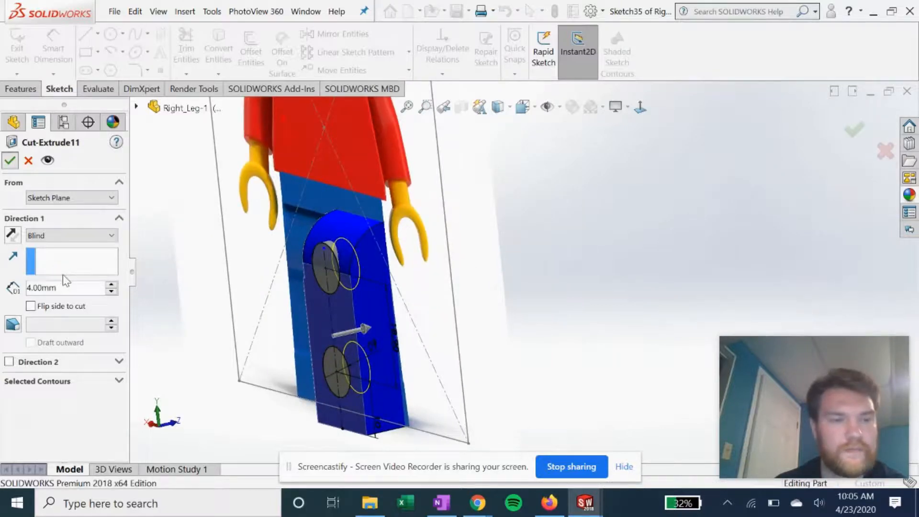
key("Return")
Step: Roll the model history forward past Cut-Extrude12 and inspect its cut inside the hip of the leg
left_click_drag(96, 334, 98, 340)
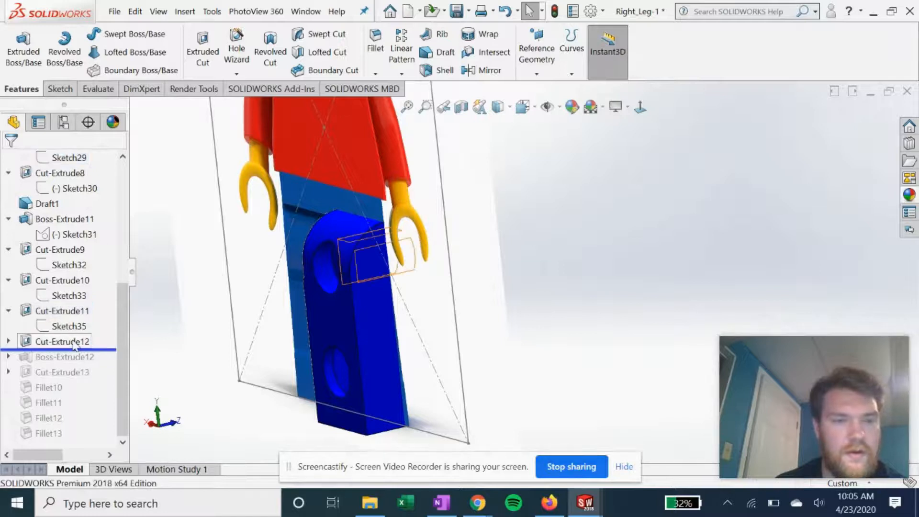
left_click(77, 342)
middle_click_drag(455, 294, 448, 255)
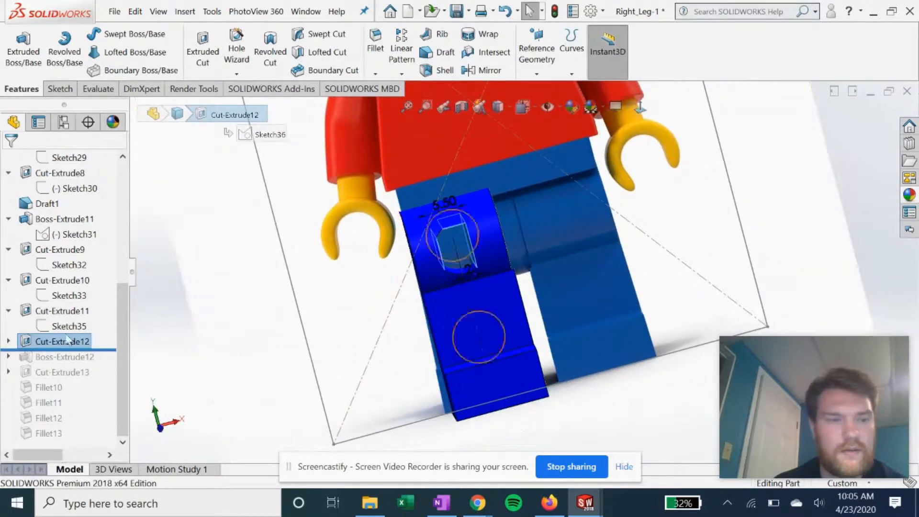
Step: Expand Cut-Extrude12 and examine its Sketch36 profile and dimensions inside the upper hole on the back of the leg
left_click(9, 341)
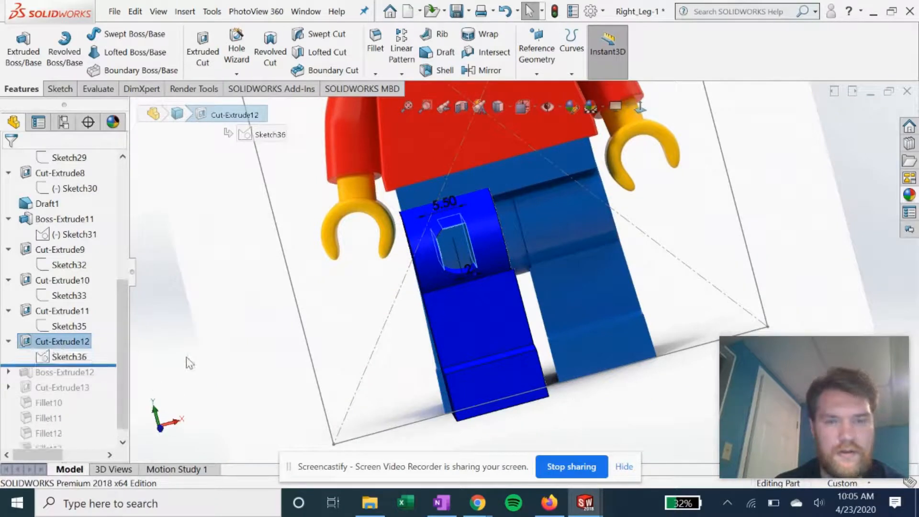
left_click(290, 327)
scroll(430, 281, "up", 1)
scroll(431, 280, "down", 1)
middle_click_drag(509, 282, 539, 287)
scroll(509, 273, "down", 2)
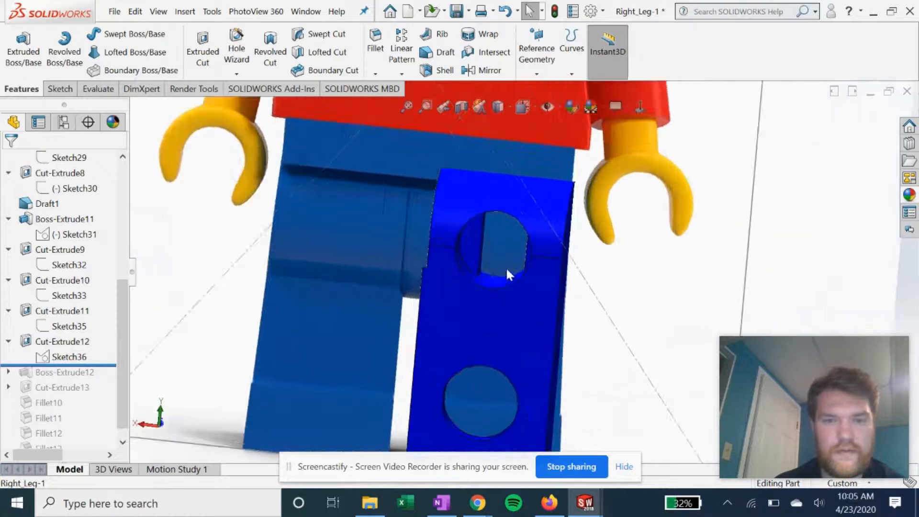
left_click(52, 358)
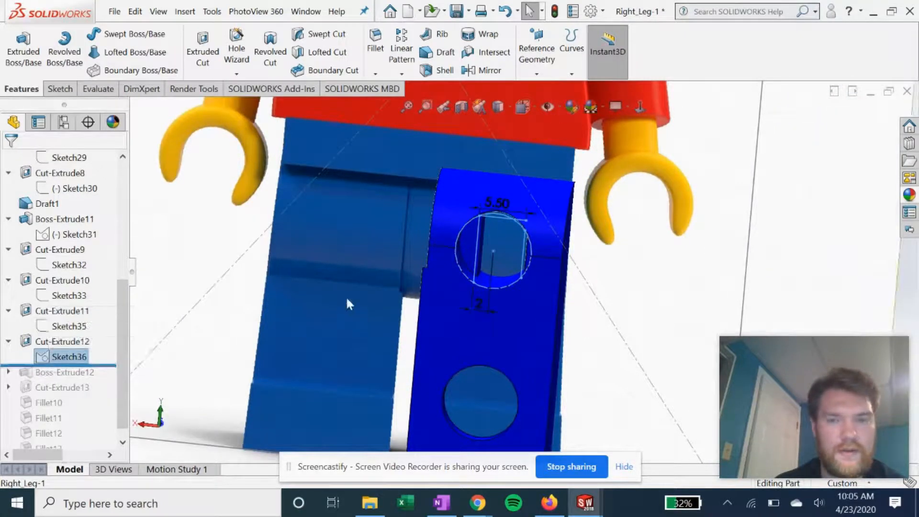
Step: Roll the model history forward past Boss-Extrude12, select it and inspect its curved profile inside the hip
left_click_drag(104, 366, 99, 380)
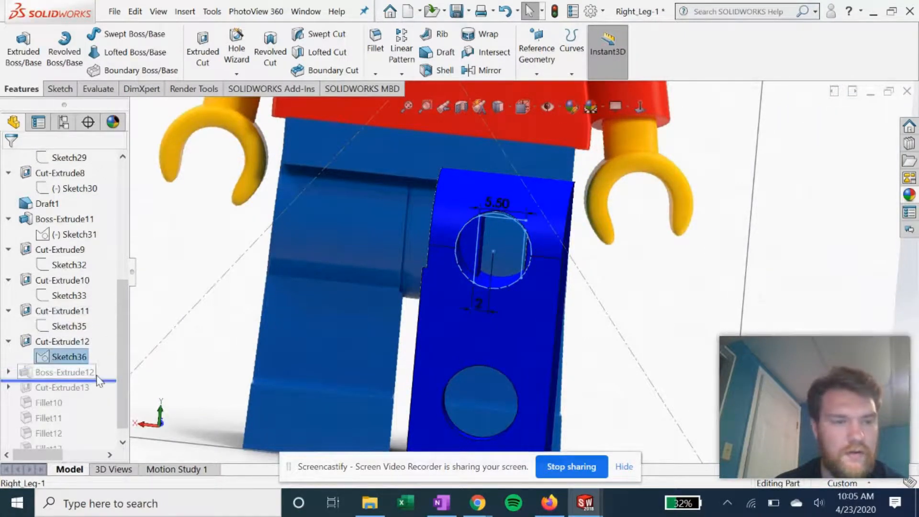
middle_click_drag(535, 300, 415, 301)
left_click(33, 373)
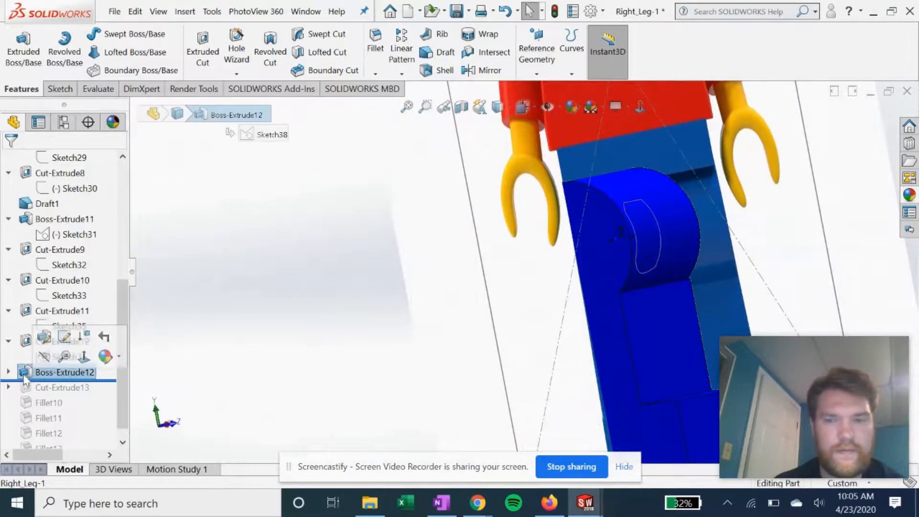
middle_click_drag(461, 297, 547, 277)
Step: Roll the model history forward past Cut-Extrude13, select it and inspect its round cut on the inner side of the hip
left_click_drag(101, 381, 93, 394)
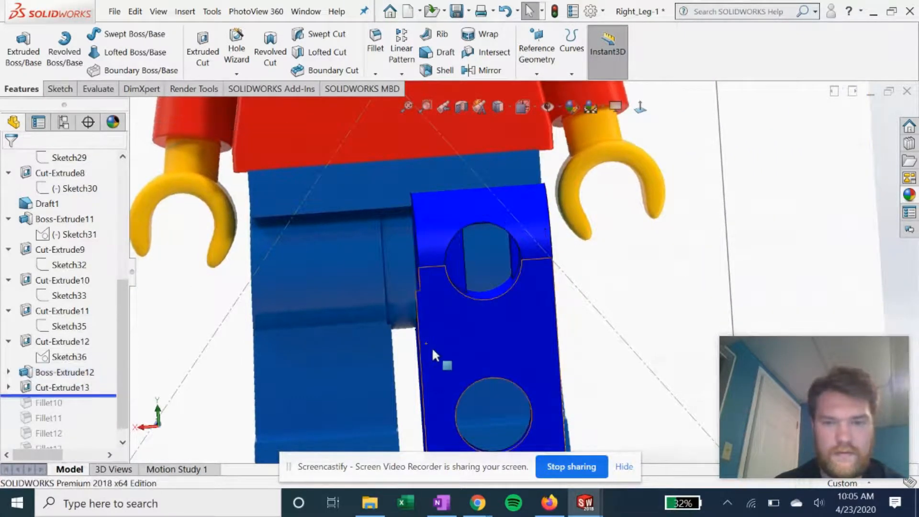
scroll(433, 347, "up", 2)
middle_click_drag(498, 352, 375, 373)
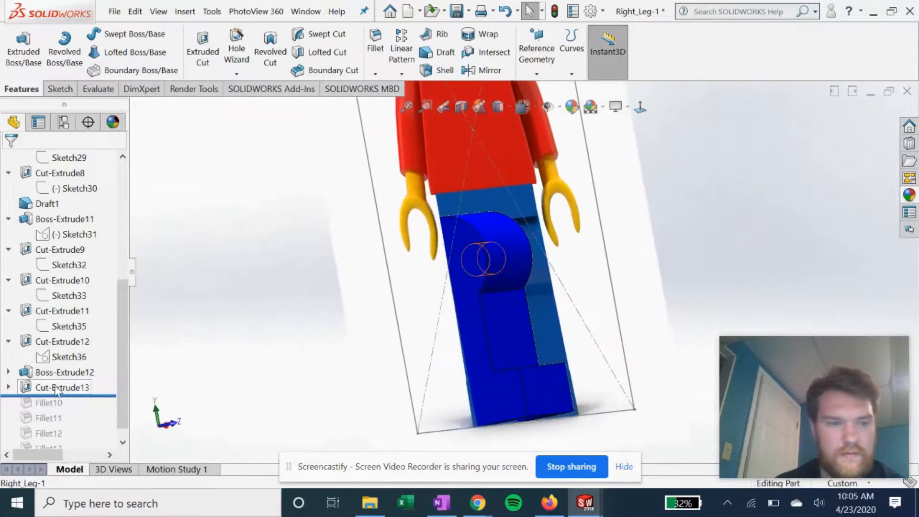
left_click(31, 389)
middle_click_drag(306, 333, 400, 297)
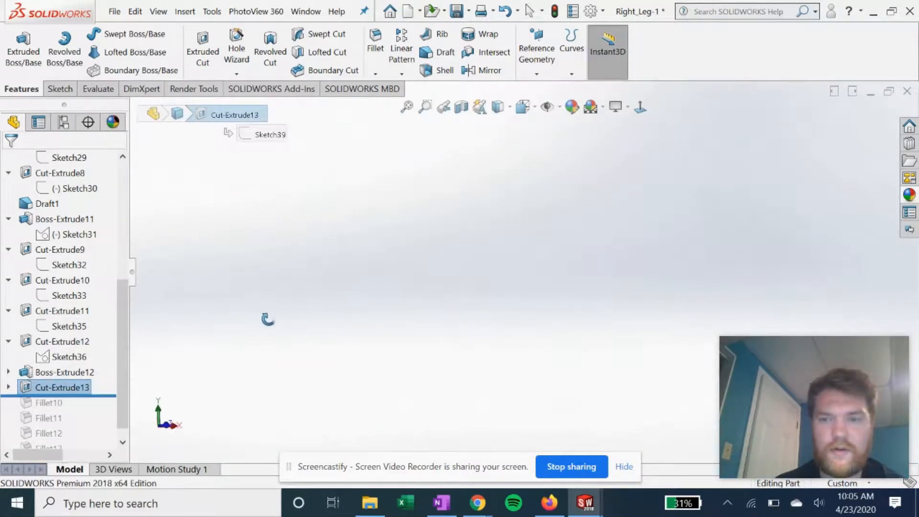
key("f")
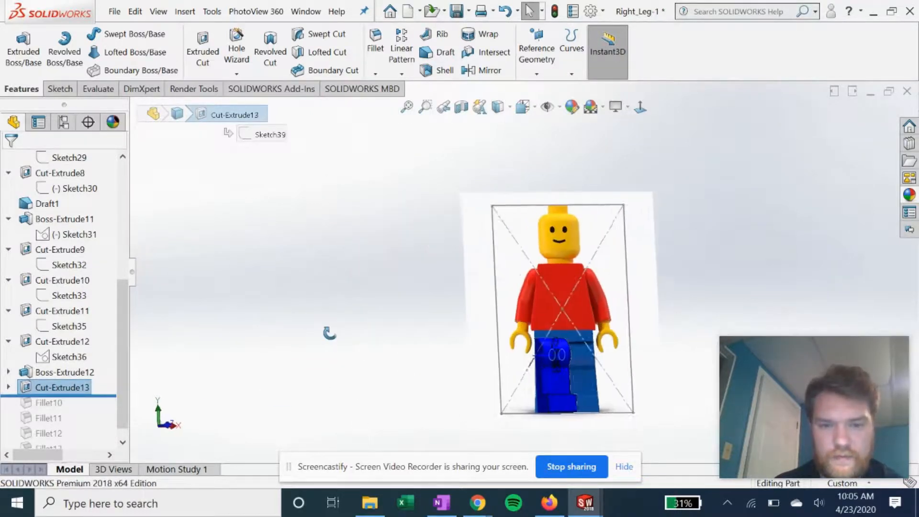
scroll(399, 358, "down", 5)
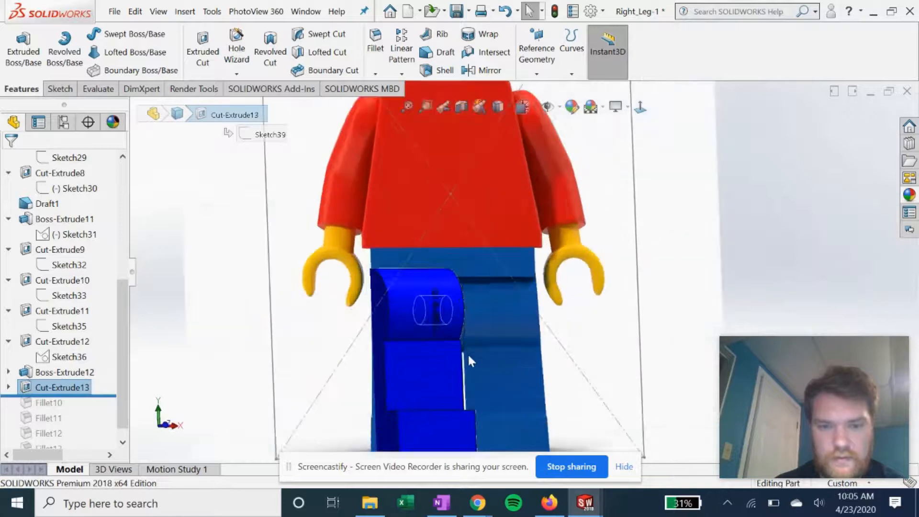
mouse_move(426, 349)
middle_mouse_down()
mouse_move(328, 344)
mouse_move(539, 331)
middle_mouse_up()
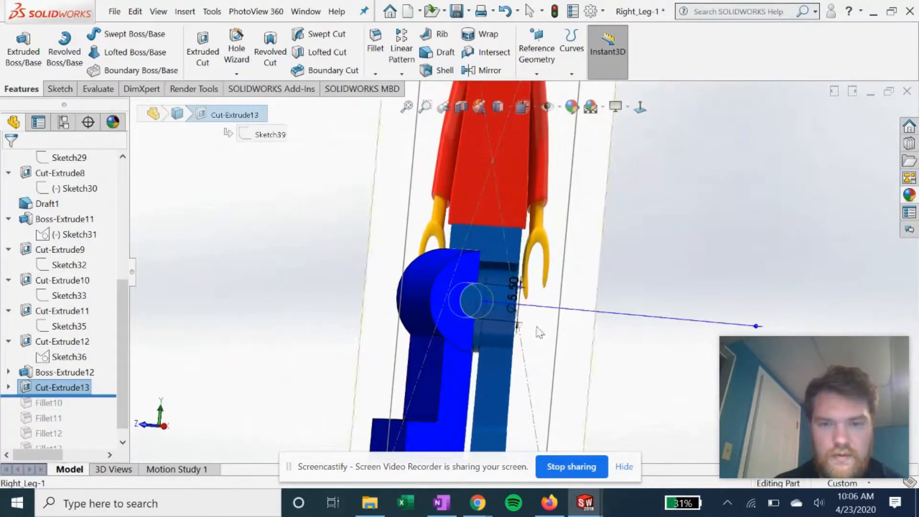
Step: Expand Cut-Extrude13 and inspect its Sketch39 circle and diameter dimension on the inner hip face
left_click(8, 386)
left_click(67, 403)
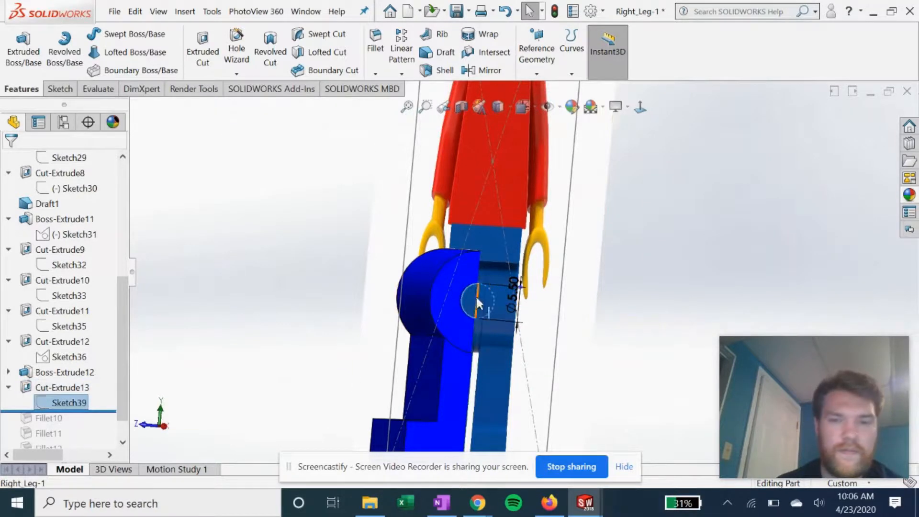
scroll(475, 296, "down", 3)
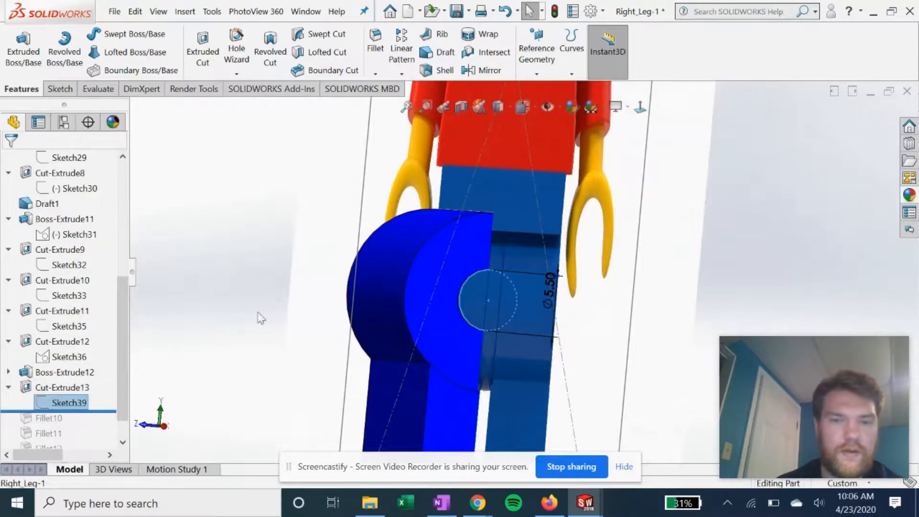
middle_click_drag(252, 310, 269, 311)
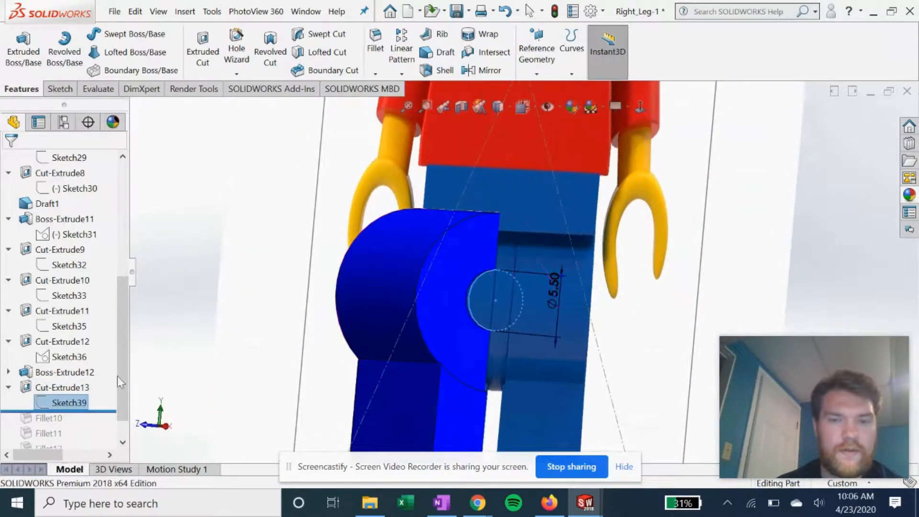
Step: Open Sketch39 for editing, examine its circle at the hip up close, and exit the sketch
right_click(71, 407)
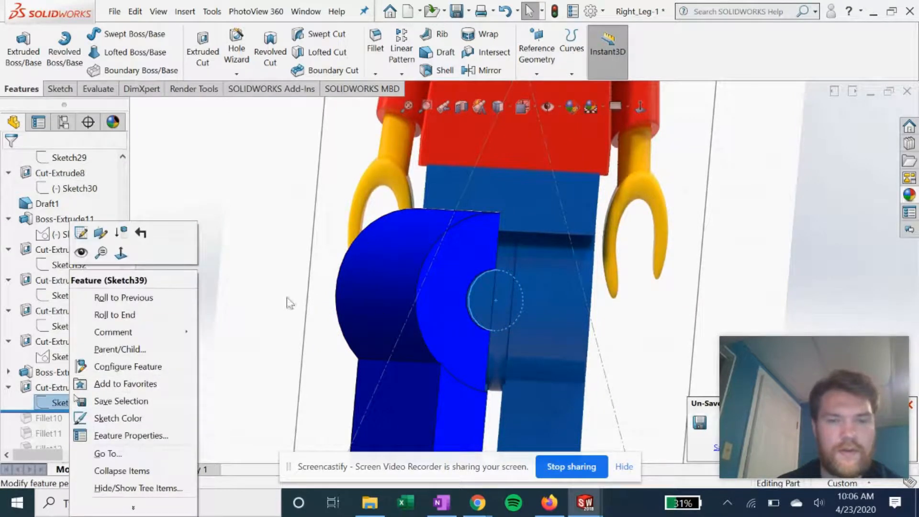
left_click(82, 234)
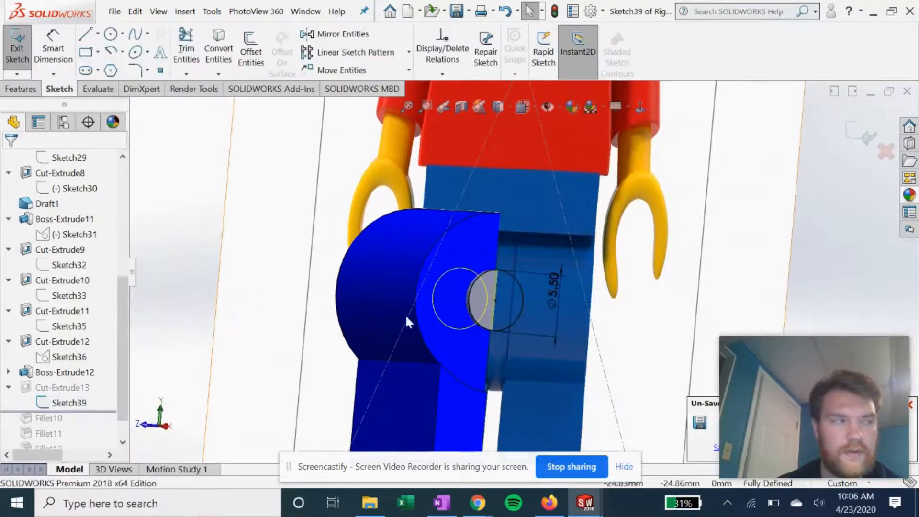
scroll(513, 319, "down", 2)
scroll(507, 325, "down", 1)
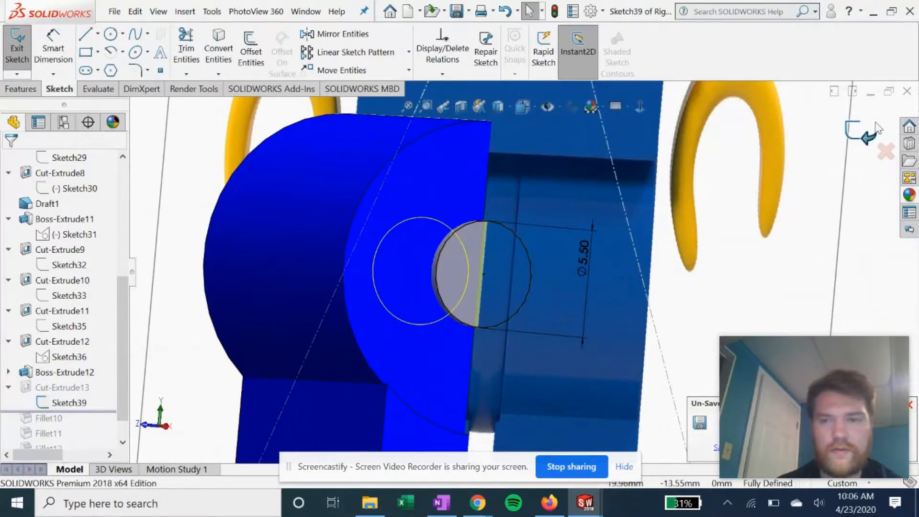
Step: Open the Cut-Extrude13 definition, check its Offset From Surface end condition, reference face and direction, and close it
left_click(57, 388)
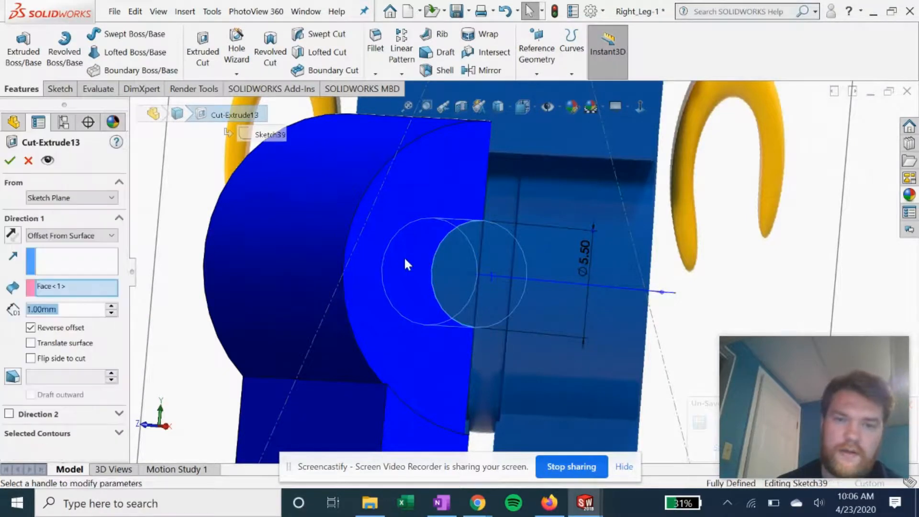
scroll(452, 307, "up", 1)
middle_click_drag(376, 308, 468, 256)
scroll(467, 248, "down", 2)
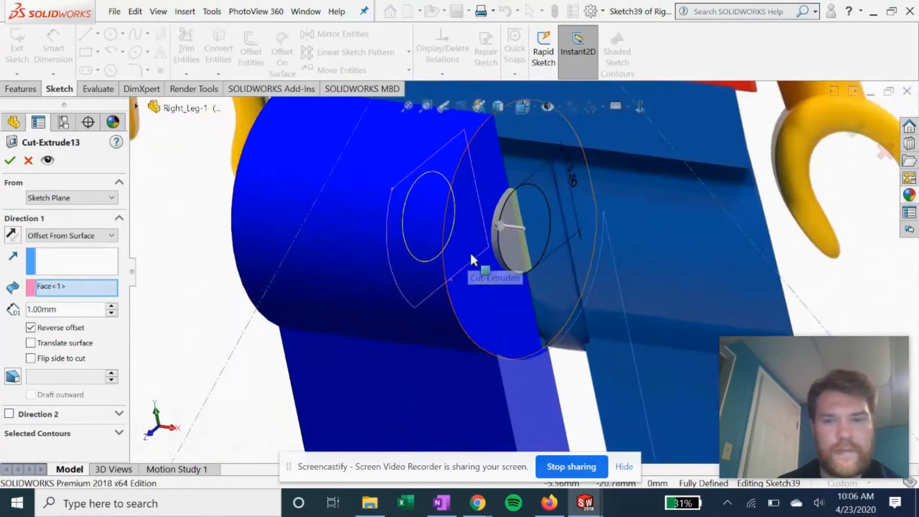
scroll(384, 237, "down", 2)
mouse_move(401, 246)
middle_mouse_down()
mouse_move(424, 232)
mouse_move(459, 236)
middle_mouse_up()
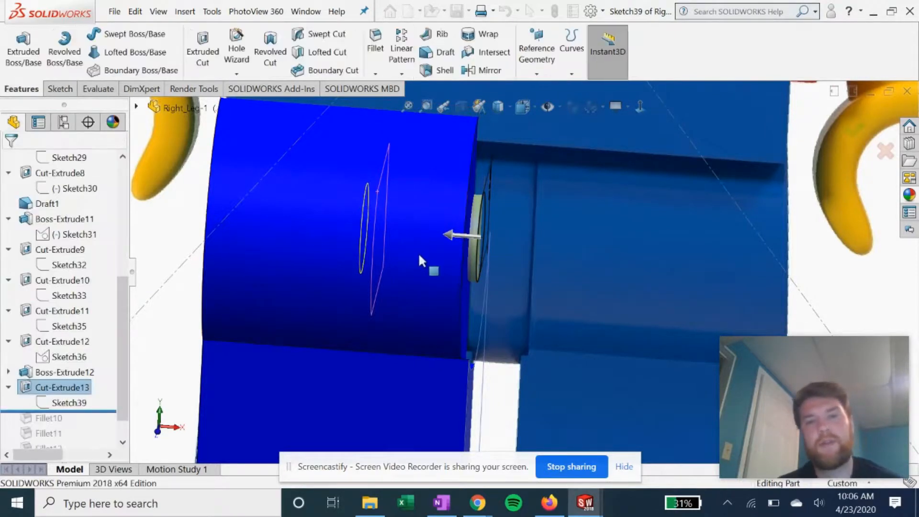
Step: Inspect the leg from back and front, then roll the model history forward past Fillet13 to include all remaining fillets
scroll(463, 250, "up", 3)
middle_click_drag(402, 281, 343, 245)
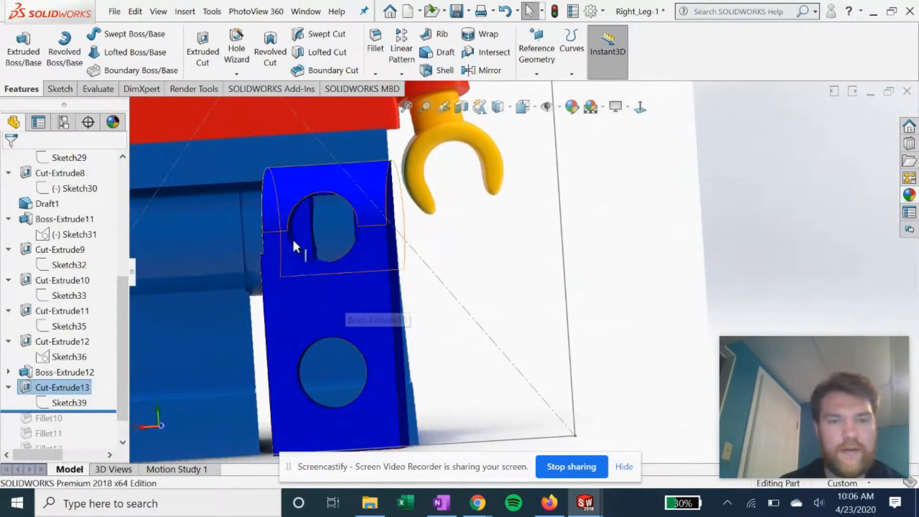
middle_click_drag(337, 374, 300, 273)
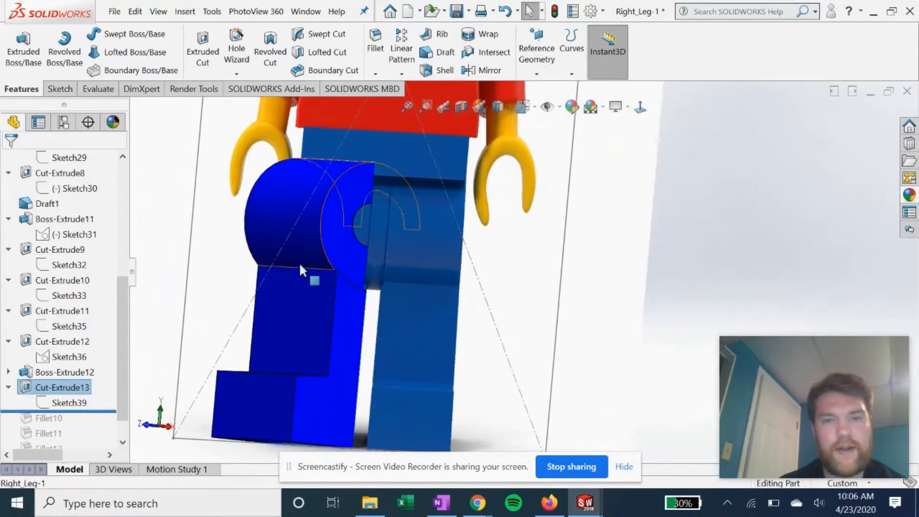
scroll(89, 364, "down", 1)
left_click_drag(98, 382, 98, 400)
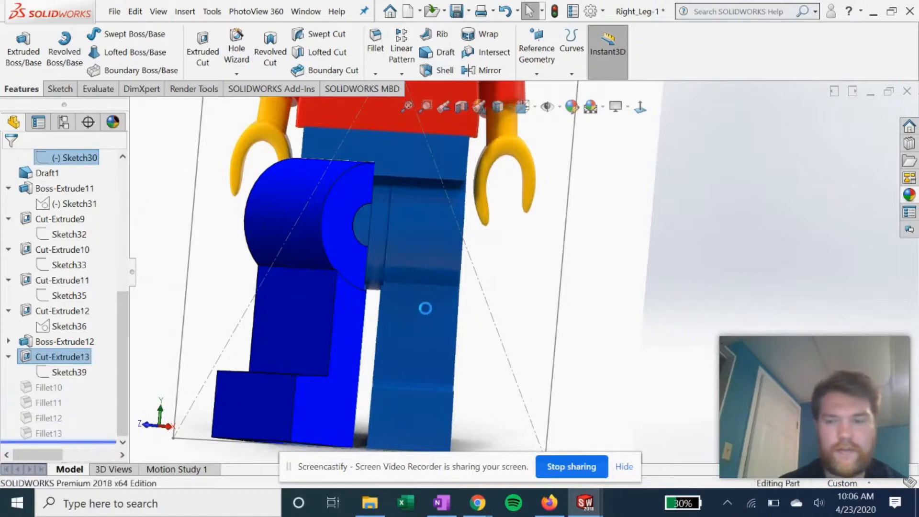
middle_click_drag(312, 318, 431, 273)
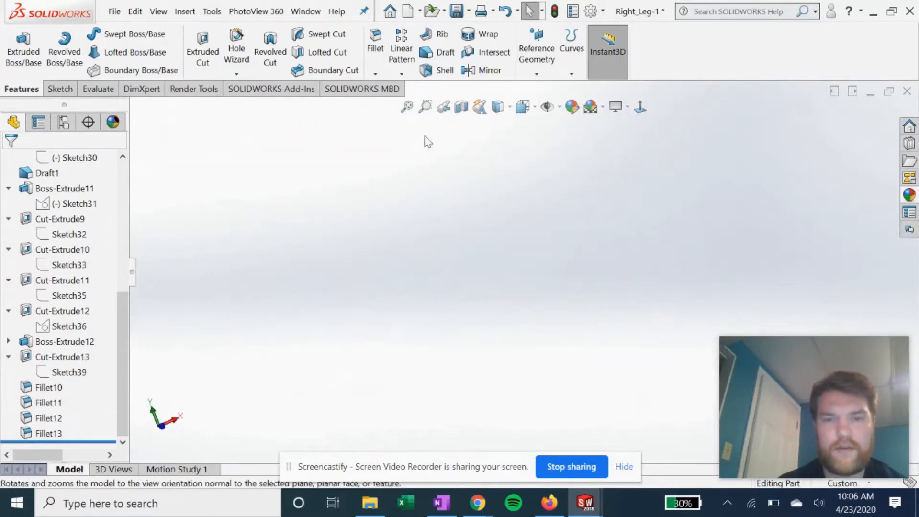
left_click(414, 113)
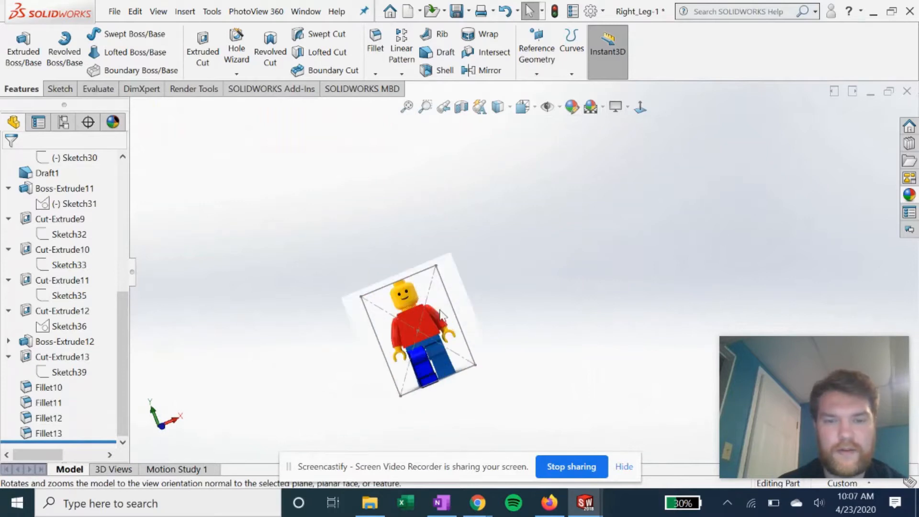
middle_click_drag(450, 388, 449, 359)
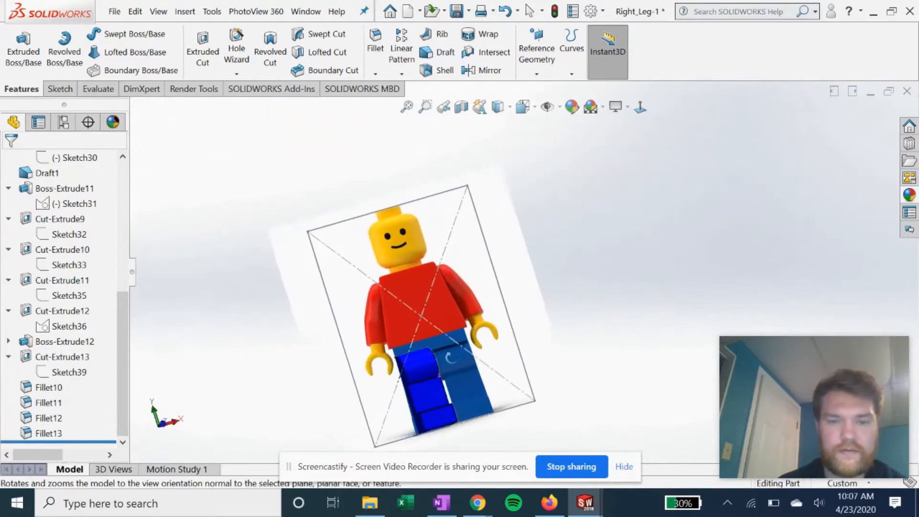